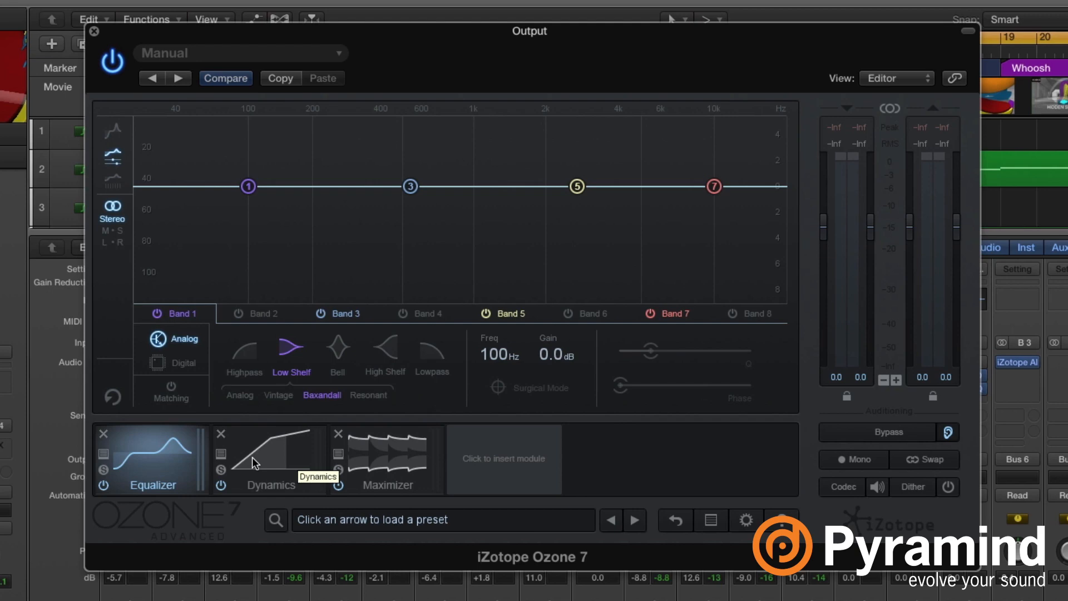
Step: Look through the Equalizer, Dynamics and Maximizer modules of Ozone 7, and bring up the choice of modules to insert
left_click(256, 468)
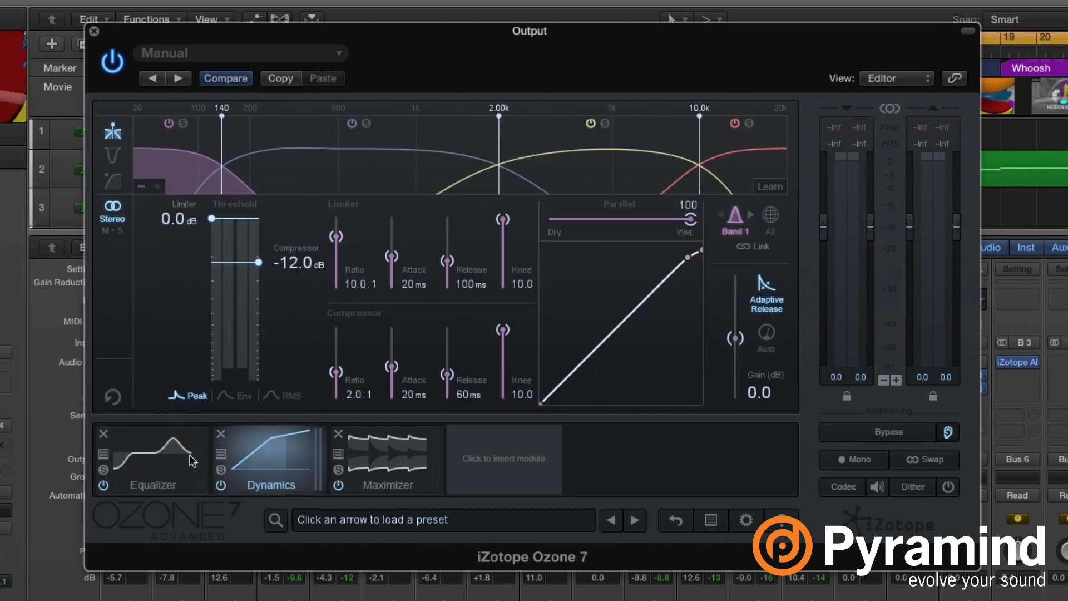
left_click(171, 458)
left_click(269, 466)
left_click(363, 467)
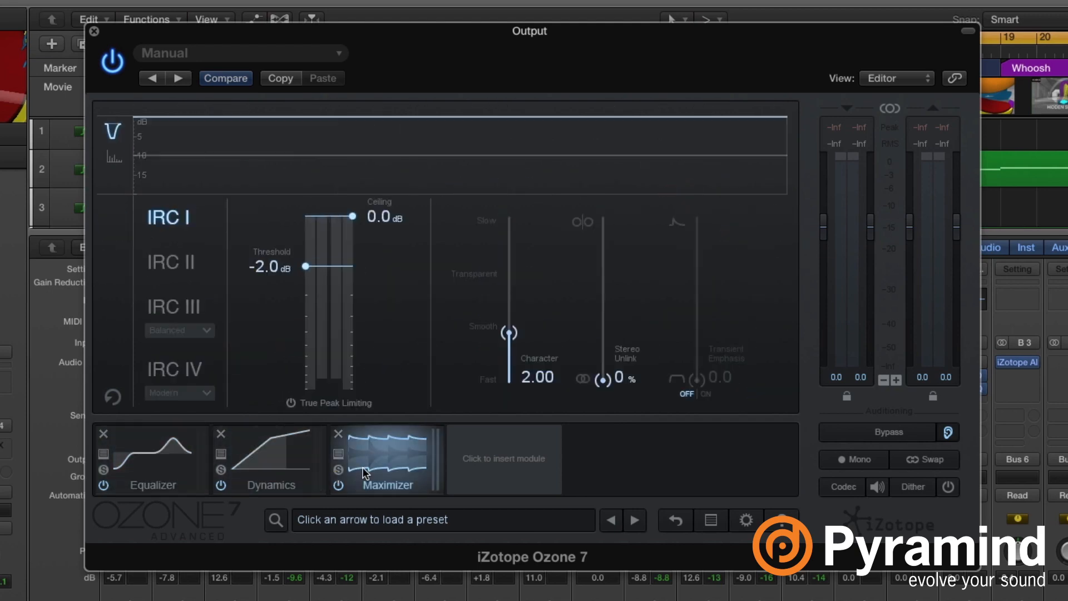
left_click(270, 456)
left_click(167, 450)
left_click(266, 449)
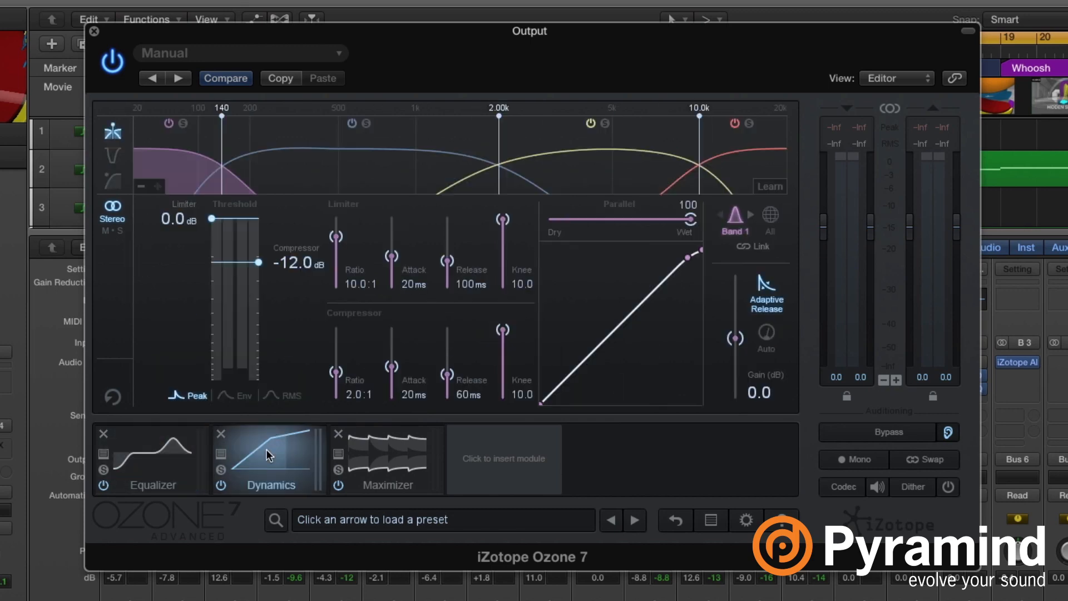
left_click(388, 461)
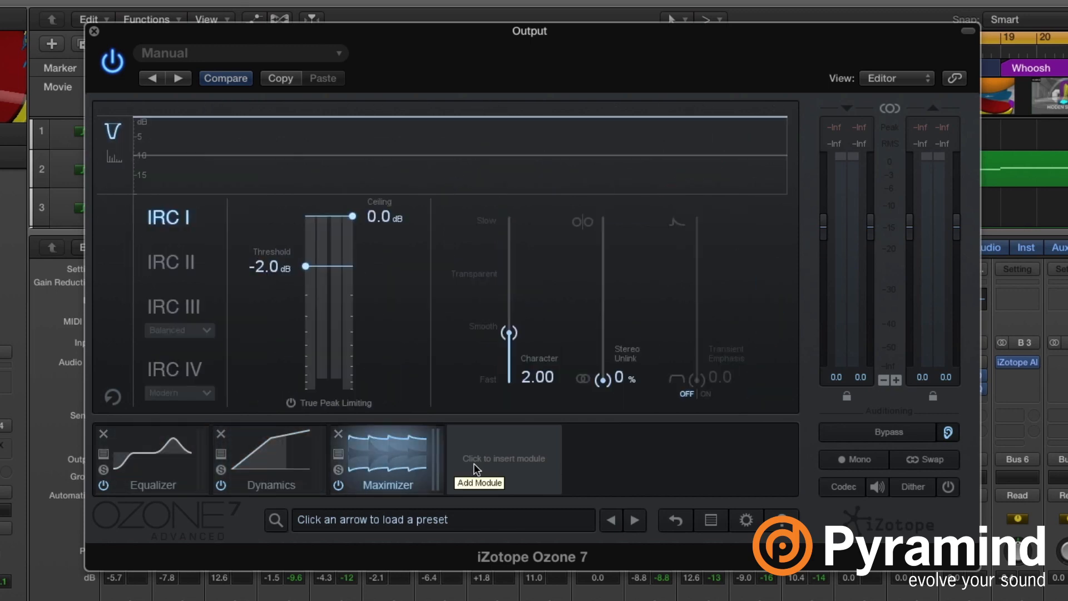
left_click(156, 447)
left_click(494, 463)
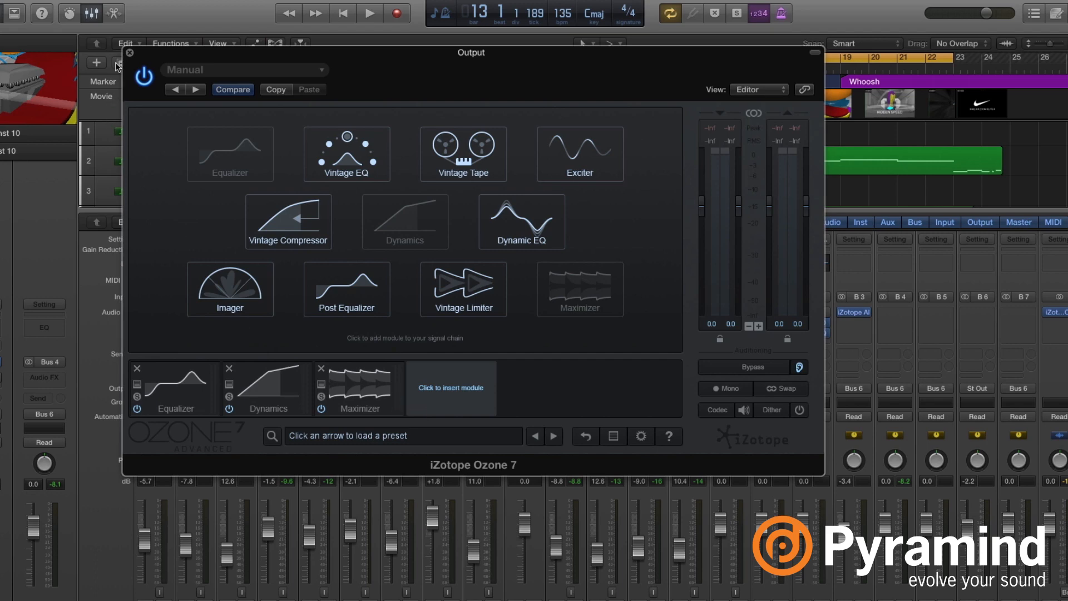
Step: Review the loaded modules against the insertable ones once more and close the Ozone 7 window
left_click_drag(150, 57, 197, 70)
left_click(240, 423)
left_click(337, 410)
left_click(405, 409)
left_click(492, 407)
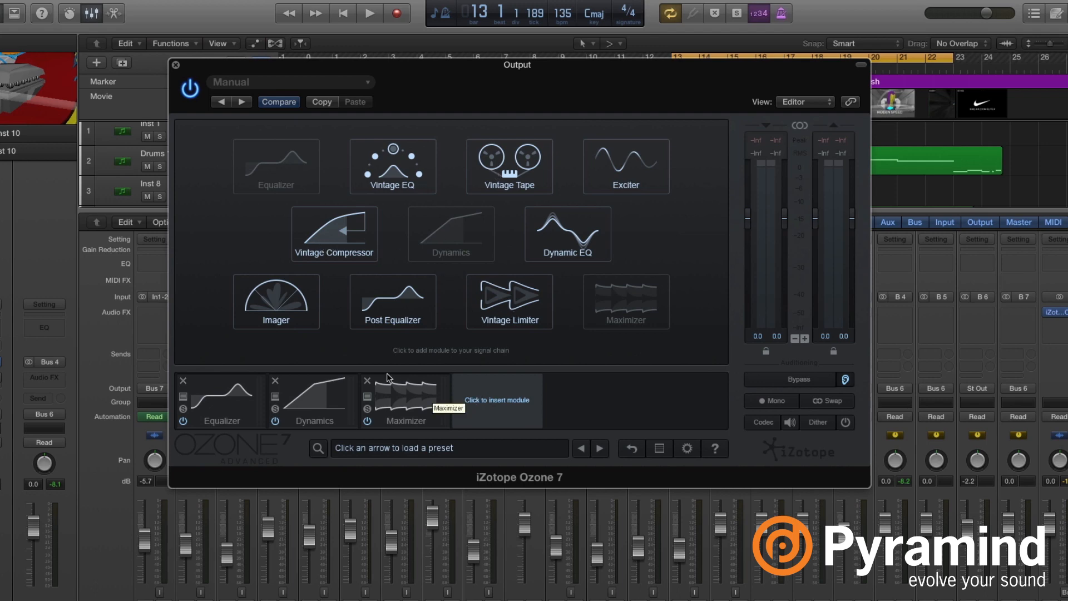
left_click(175, 66)
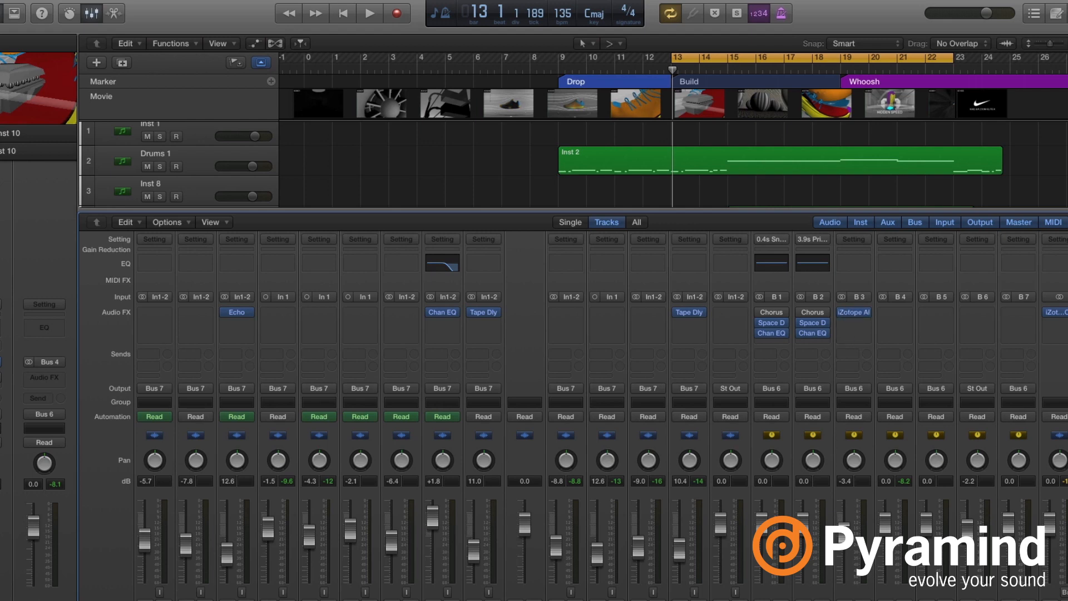
Step: Set the cycle region to bars 15 to 21 during playback, and stop playback
key("space")
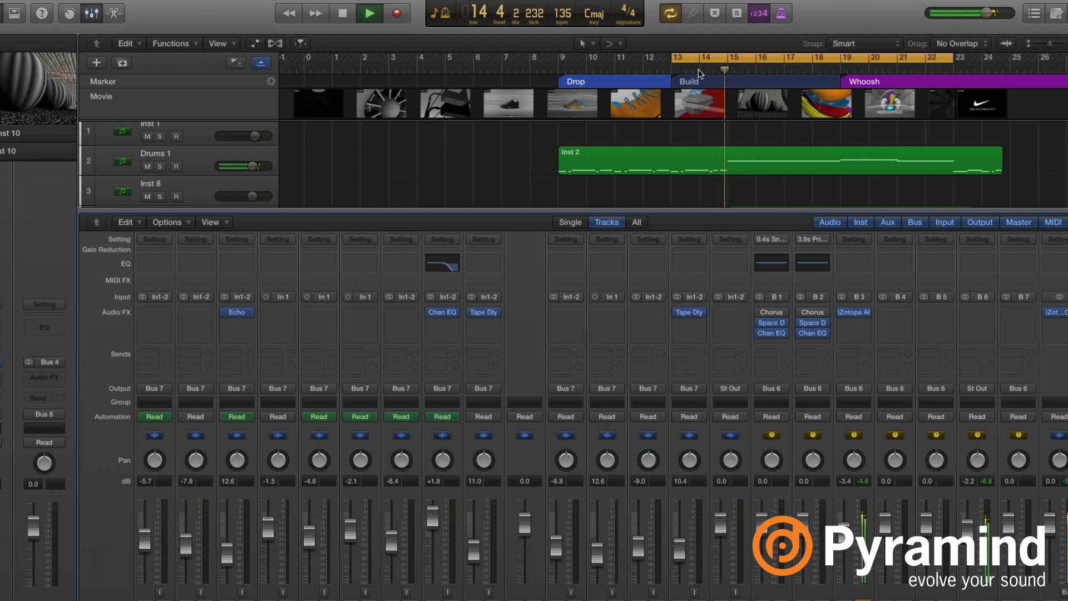
left_click(717, 59)
left_click_drag(729, 59, 905, 71)
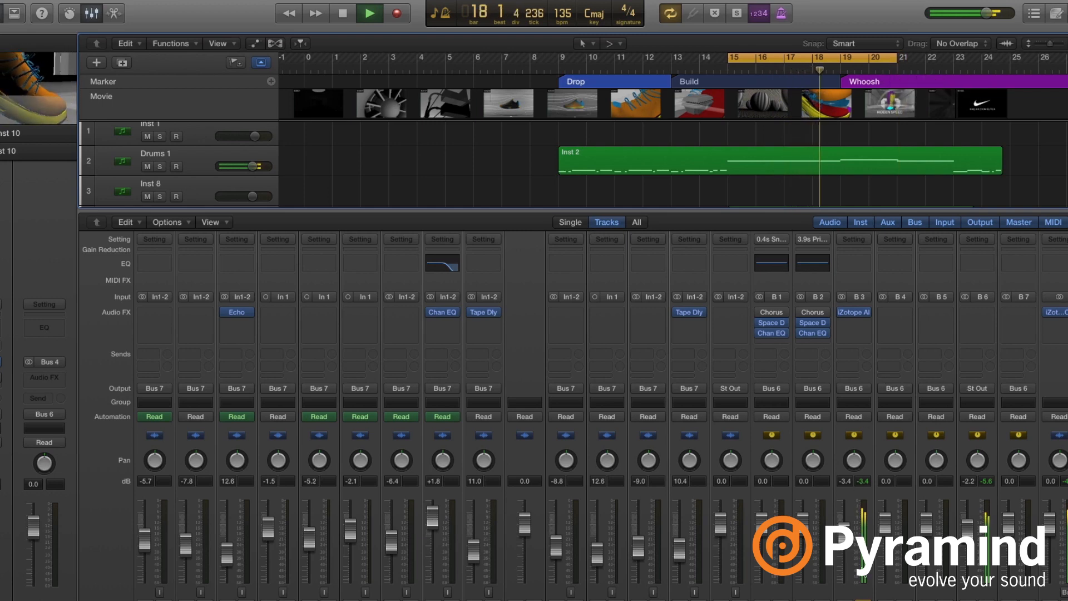
key("space")
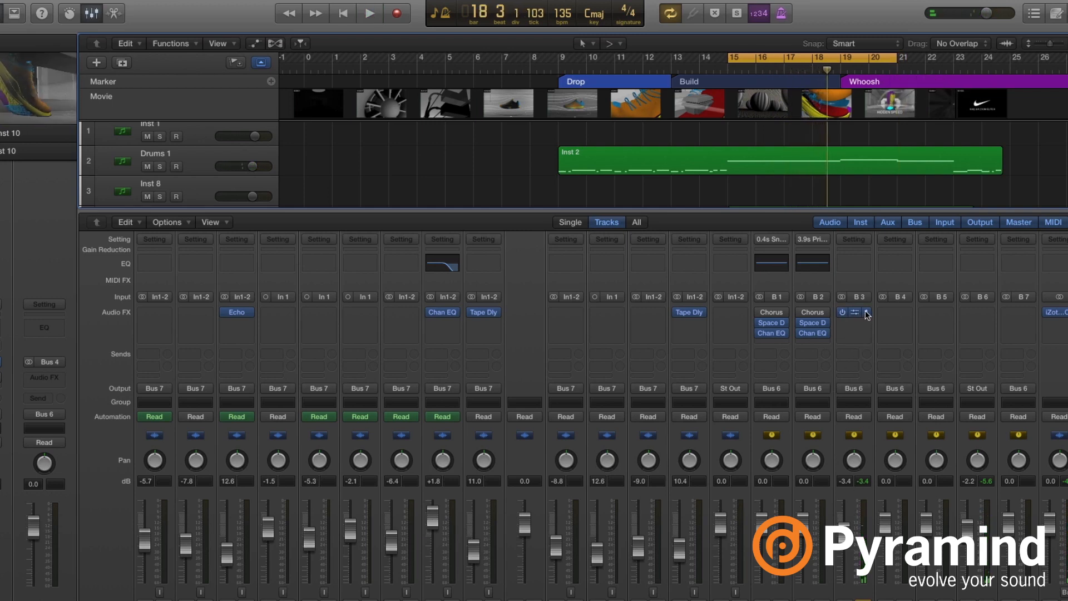
Step: Replace iZotope Alloy 2 on the Drums bus with iZotope Ozone 7 Vintage Tape and move its window fully into view
left_click(866, 315)
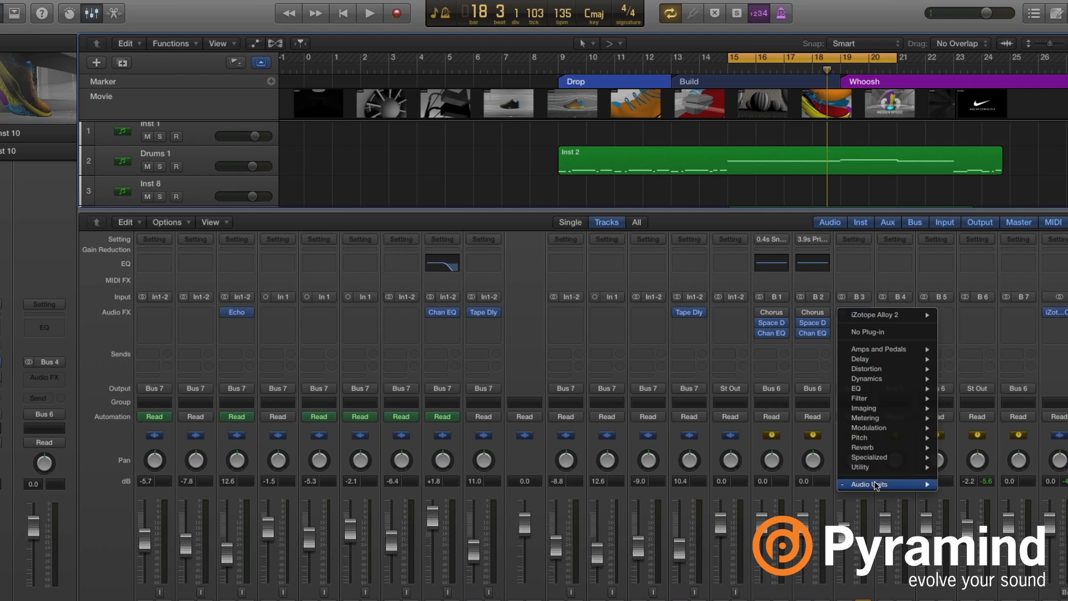
mouse_move(875, 486)
mouse_move(956, 498)
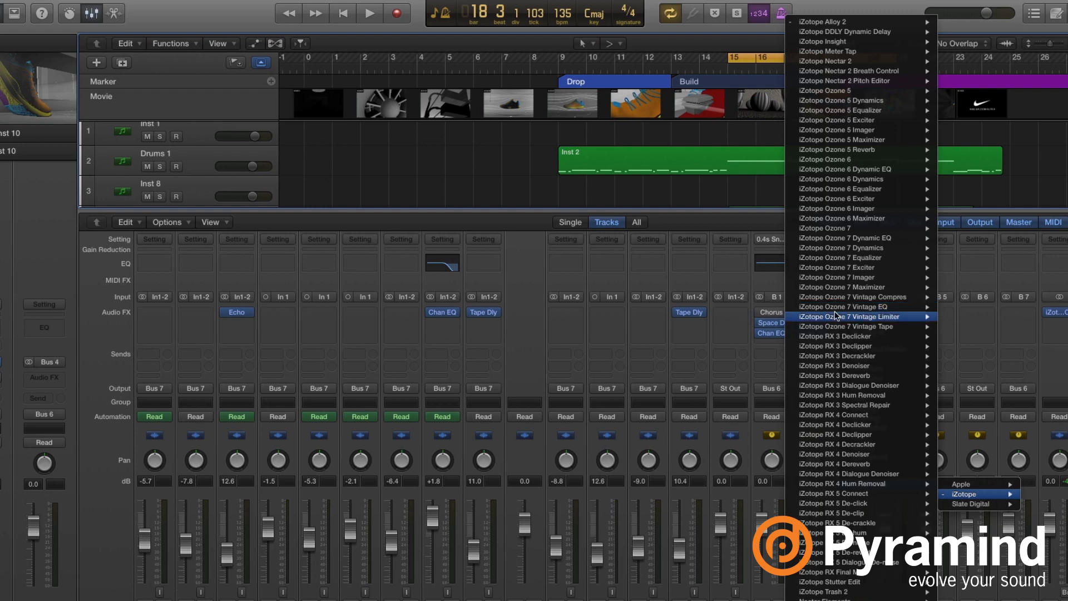
mouse_move(832, 328)
left_click(760, 327)
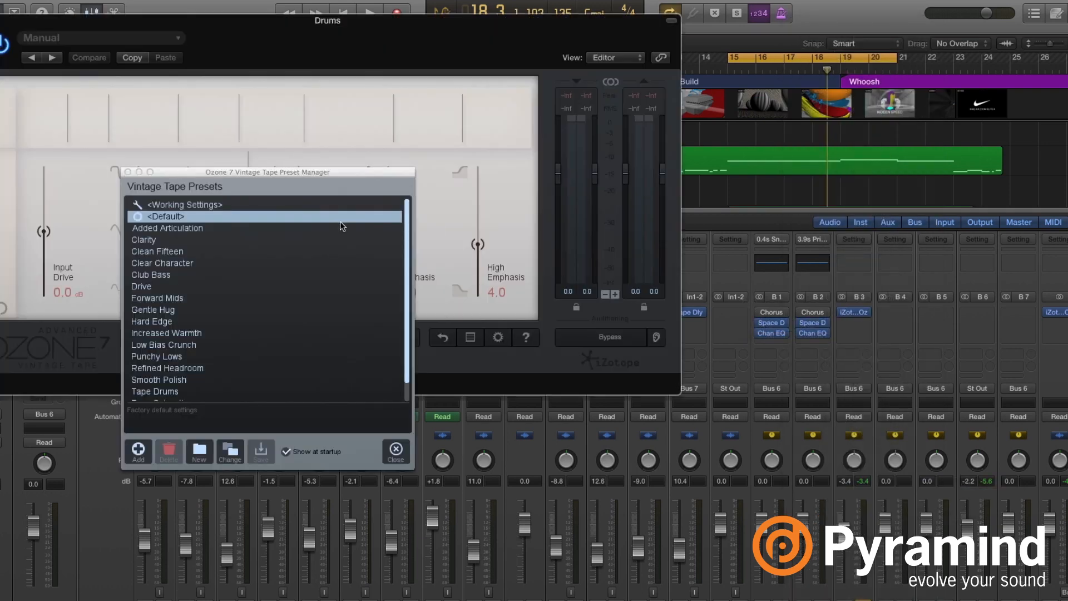
left_click(128, 173)
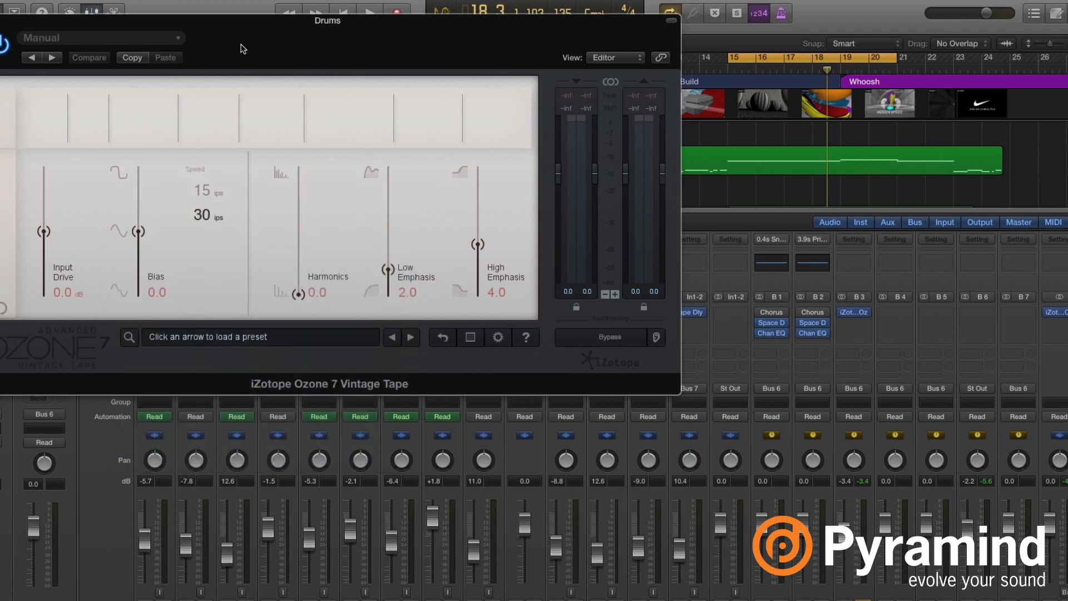
left_click_drag(259, 29, 289, 88)
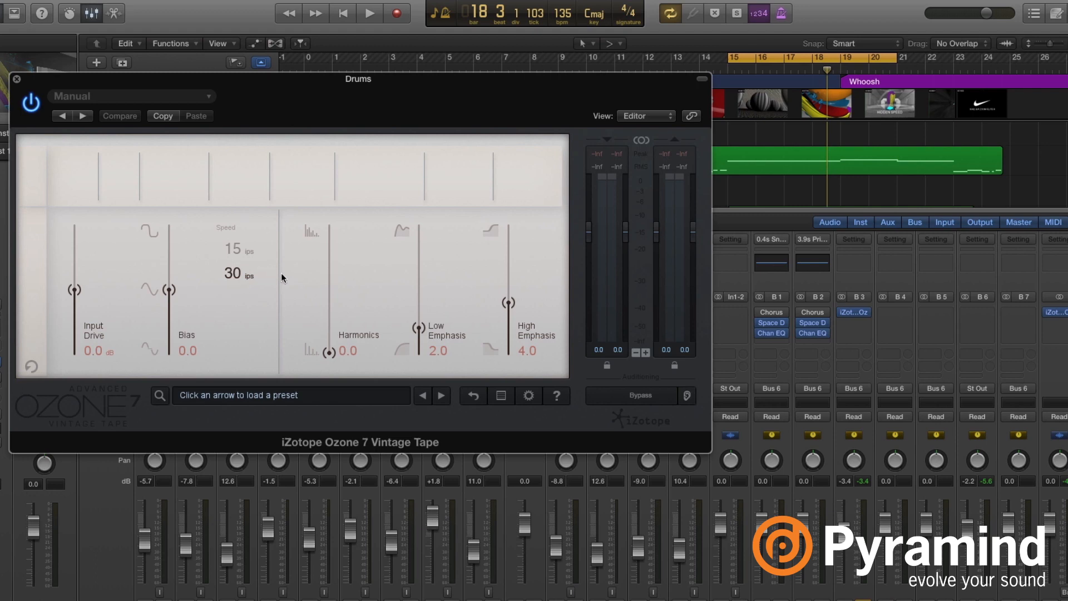
left_click_drag(281, 88, 286, 93)
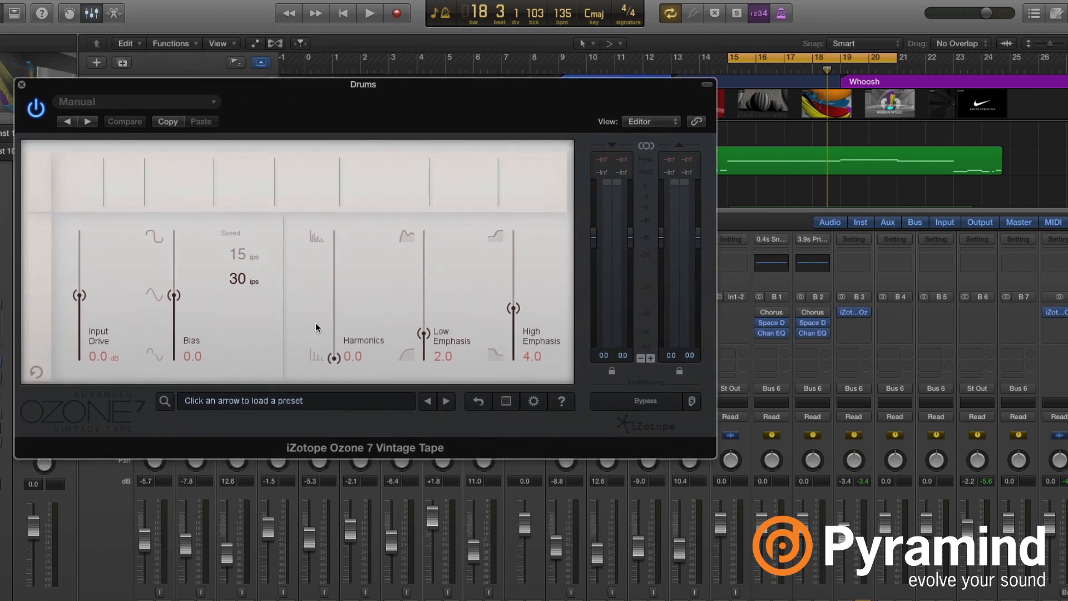
Step: Open the Vintage Tape preset manager and play the cycled section
left_click(228, 401)
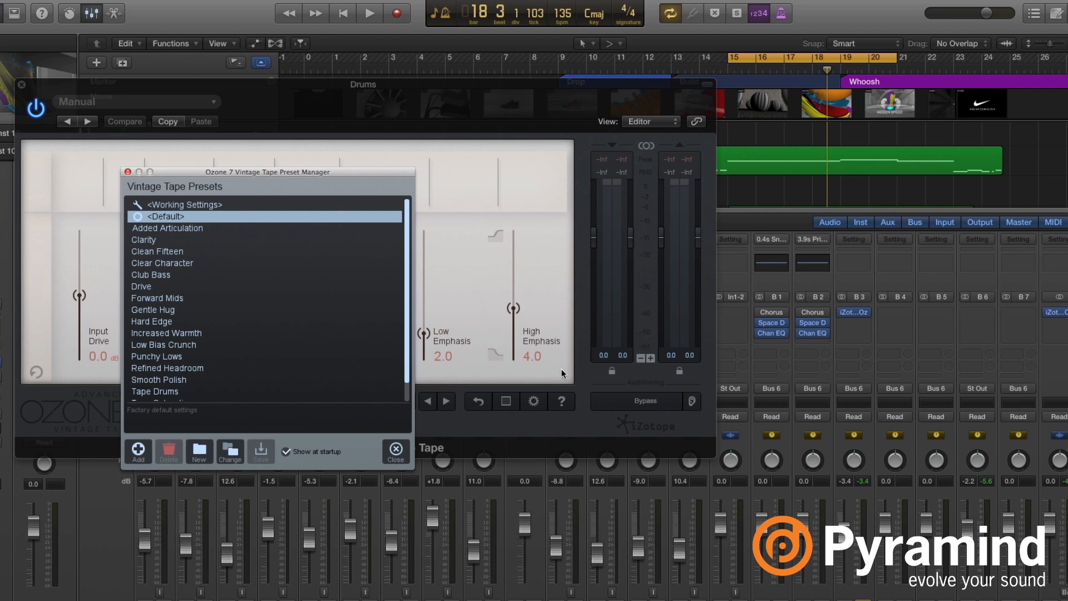
key("space")
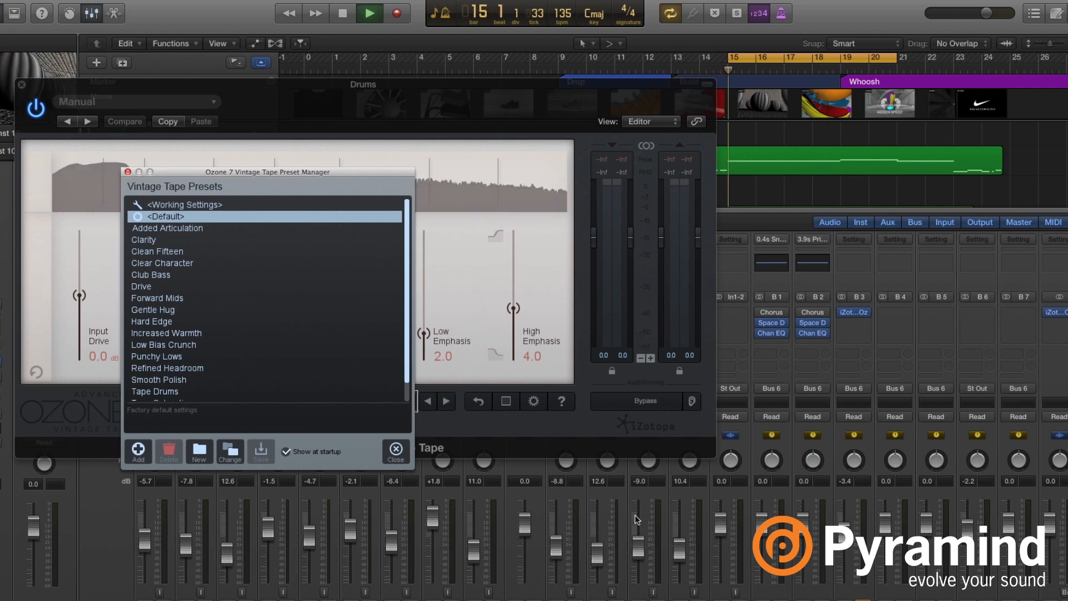
scroll(824, 526, "left", 10)
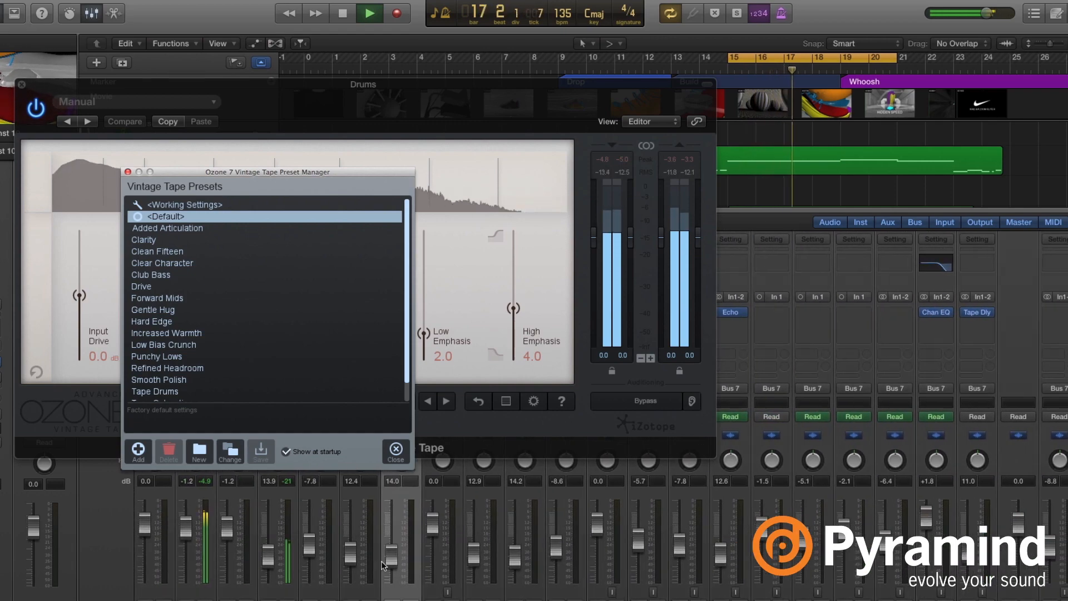
scroll(548, 545, "right", 1)
scroll(550, 534, "right", 10)
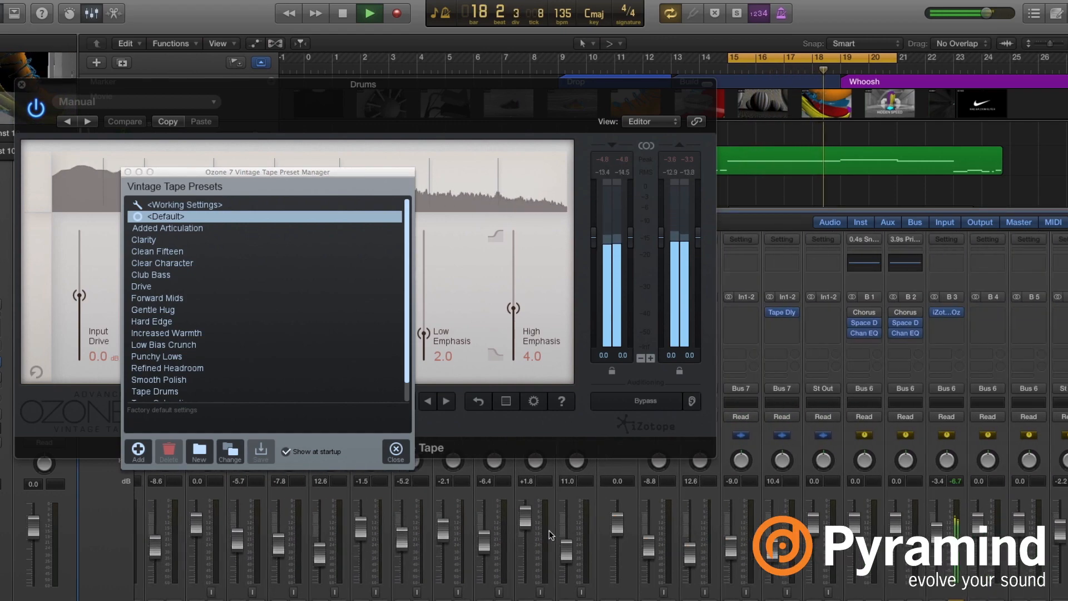
Step: Audition the presets Added Articulation, Clarity and Clean Fifteen, and keep Clear Character for the drums
left_click(179, 227)
left_click_drag(232, 172, 819, 195)
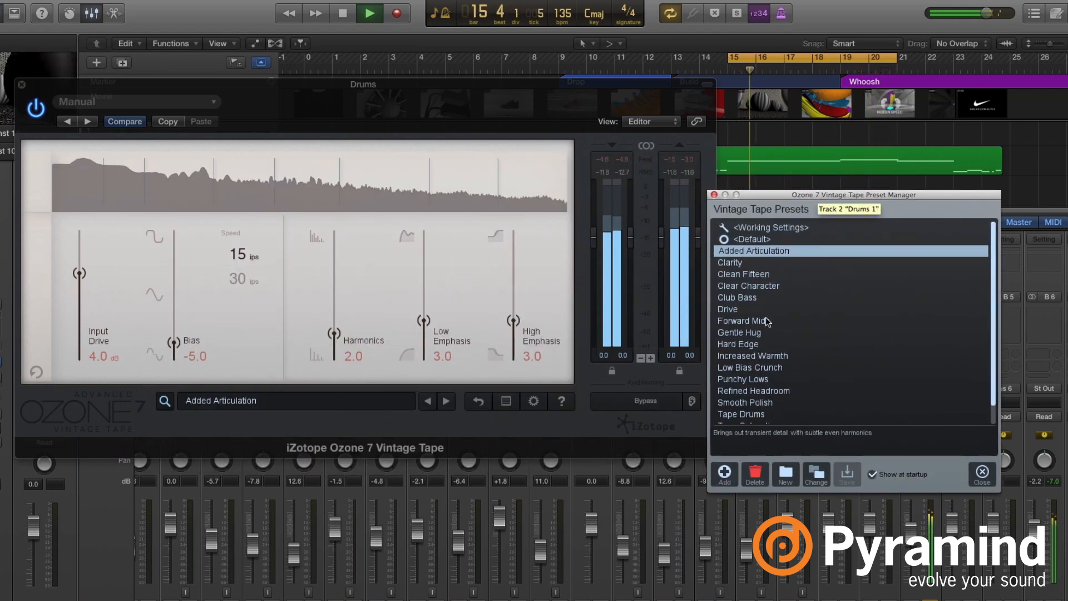
left_click(746, 266)
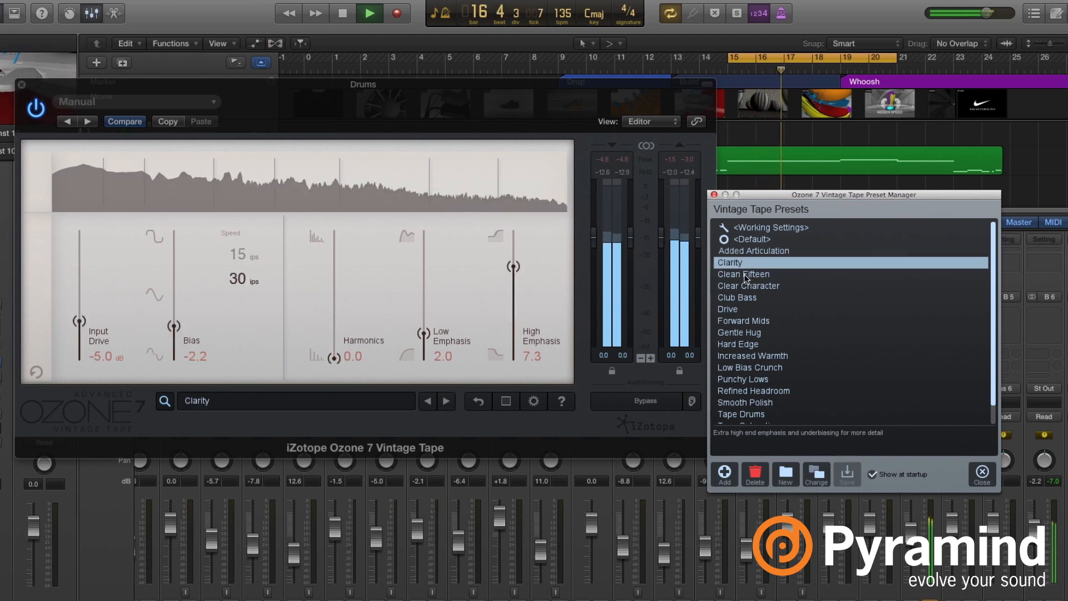
left_click(746, 274)
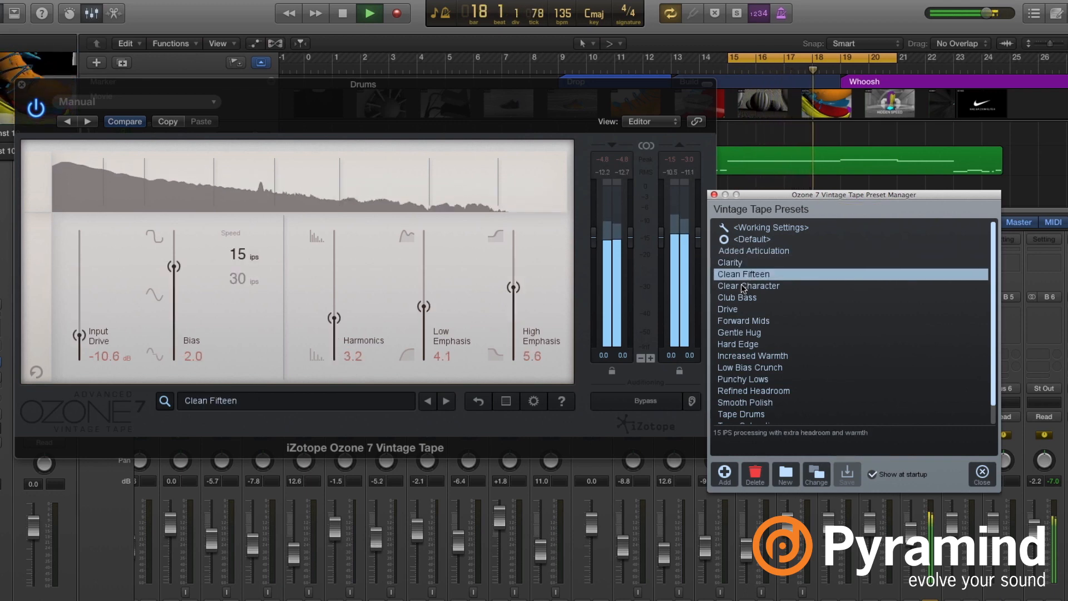
left_click(740, 287)
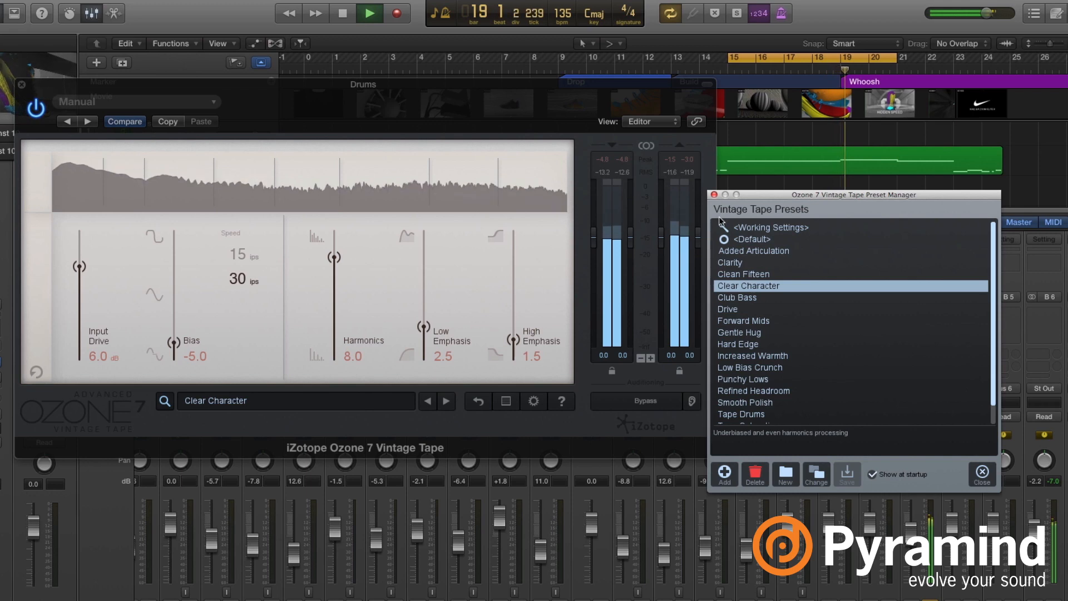
left_click(165, 400)
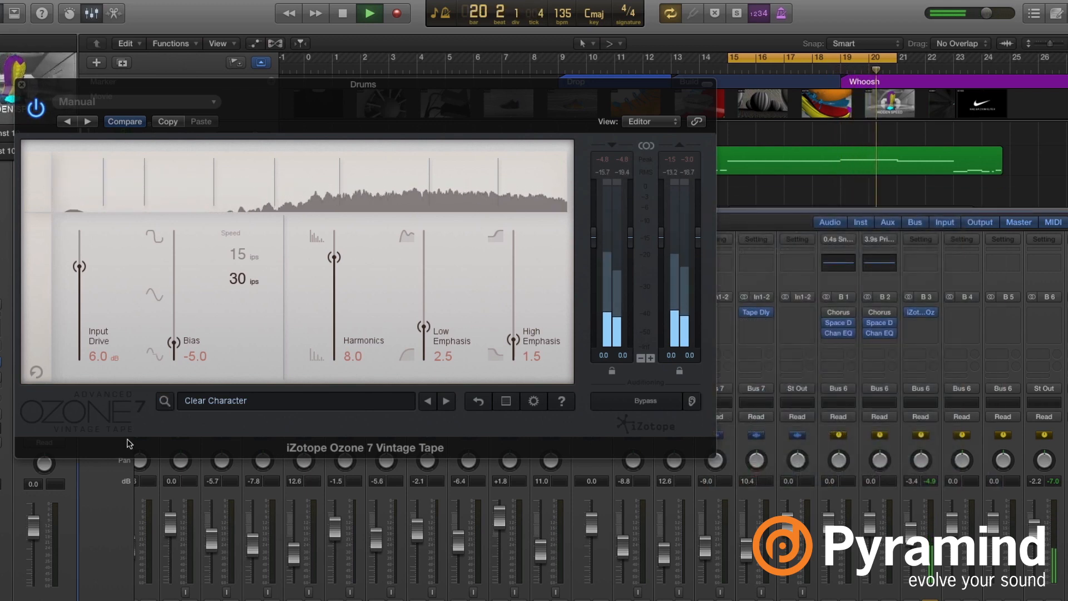
Step: Set Vintage Tape's input drive to 2.8 dB, speed to 30 ips, harmonics to 4.4 and low emphasis to 6.7
left_click_drag(80, 267, 80, 278)
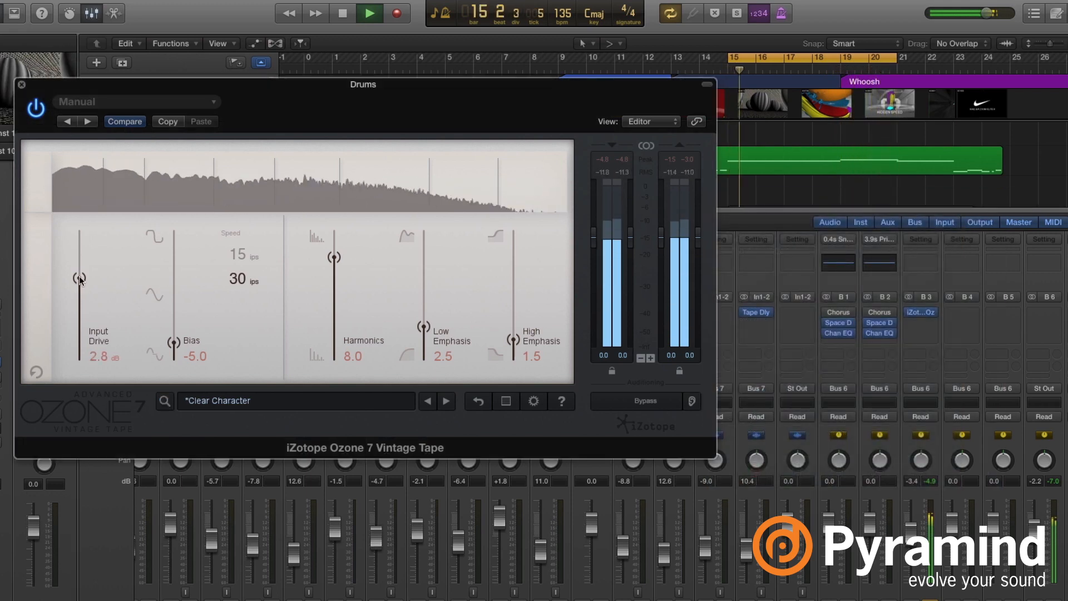
left_click(242, 252)
left_click(244, 279)
left_click_drag(334, 258, 333, 304)
left_click_drag(424, 328, 424, 267)
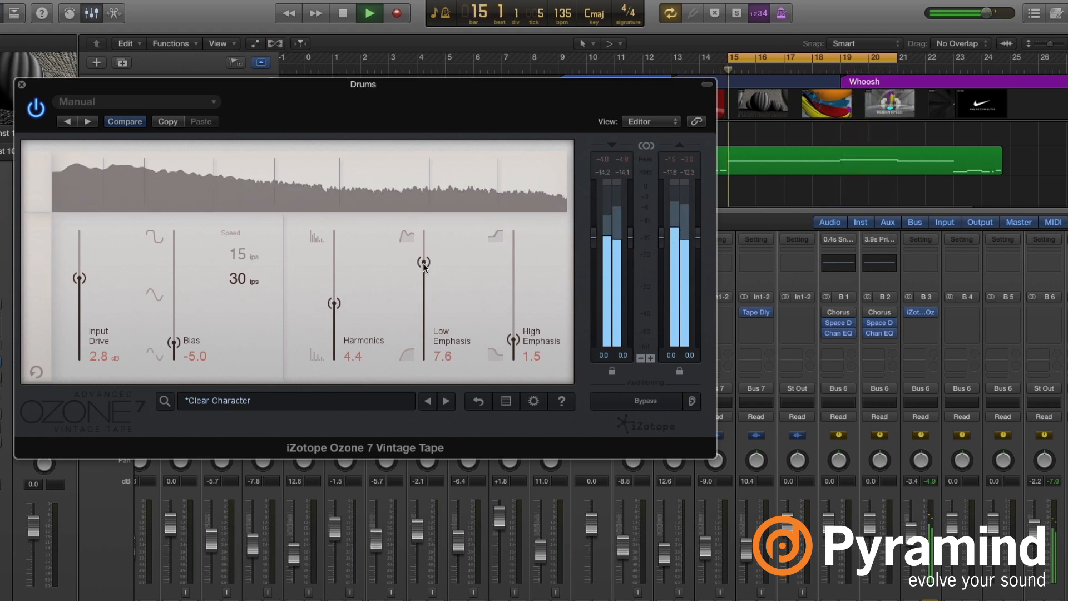
left_click_drag(424, 266, 424, 277)
Step: Compare the drums with Vintage Tape bypassed and active, and stop playback
left_click(645, 402)
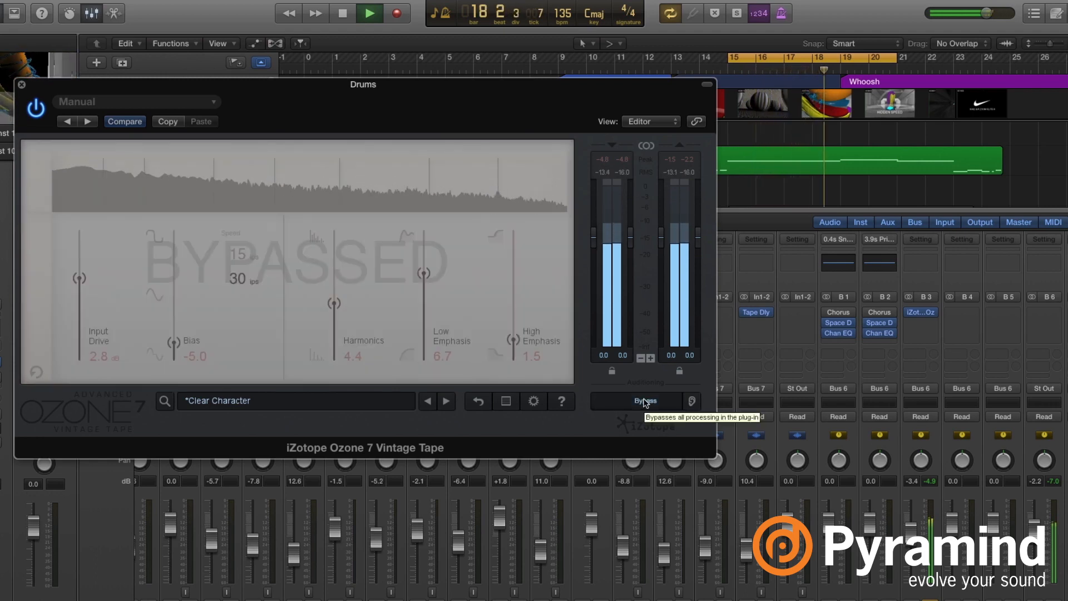
left_click(645, 402)
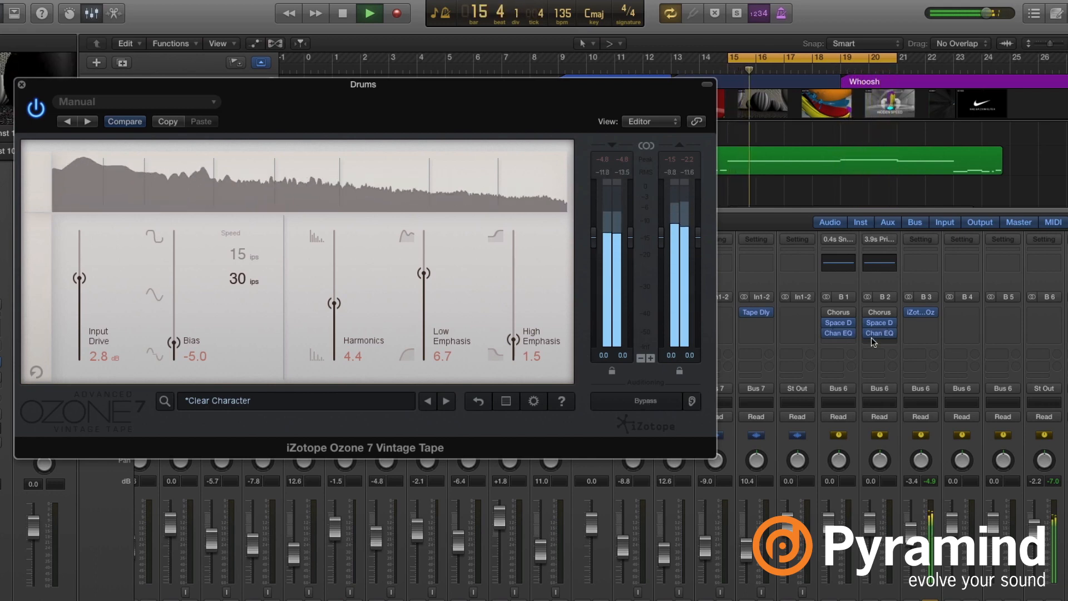
key("space")
left_click(935, 316)
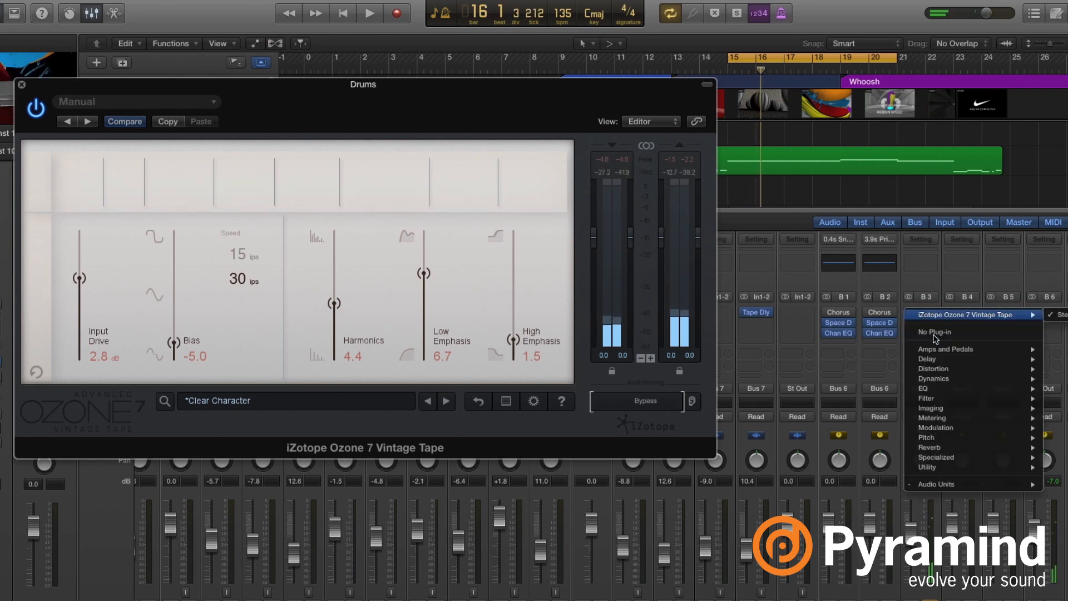
mouse_move(934, 484)
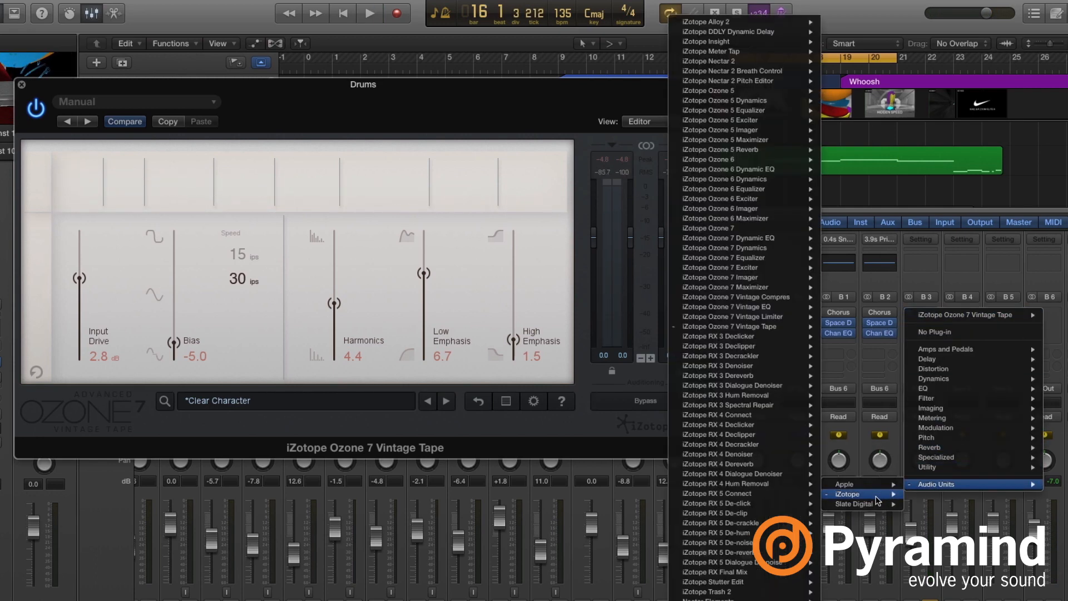
left_click(899, 398)
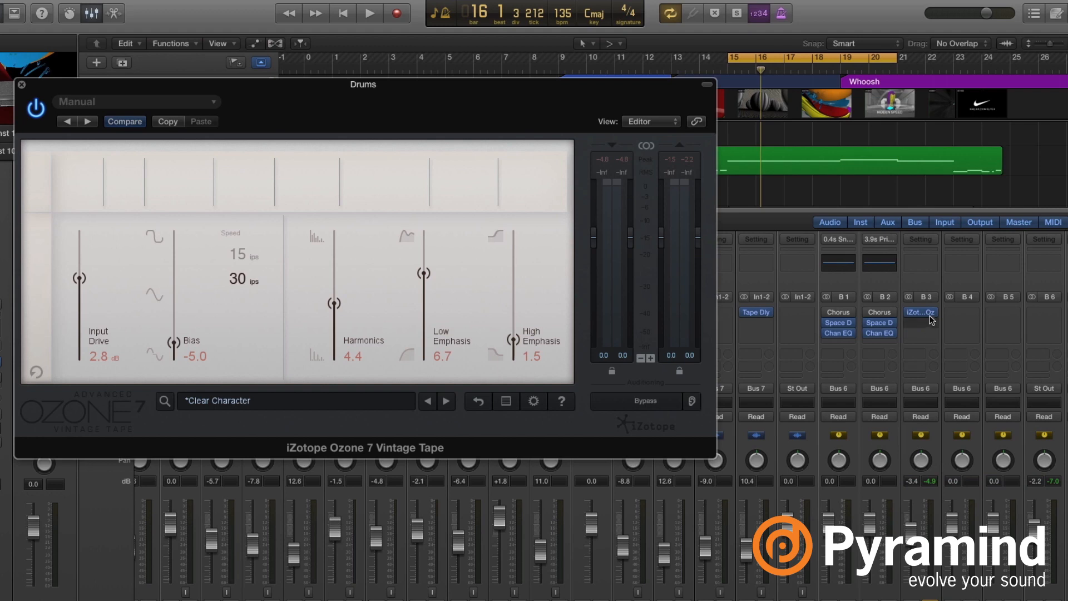
Step: Close the Vintage Tape window and open Ozone 7 on the Output channel
left_click(22, 85)
scroll(666, 366, "right", 3)
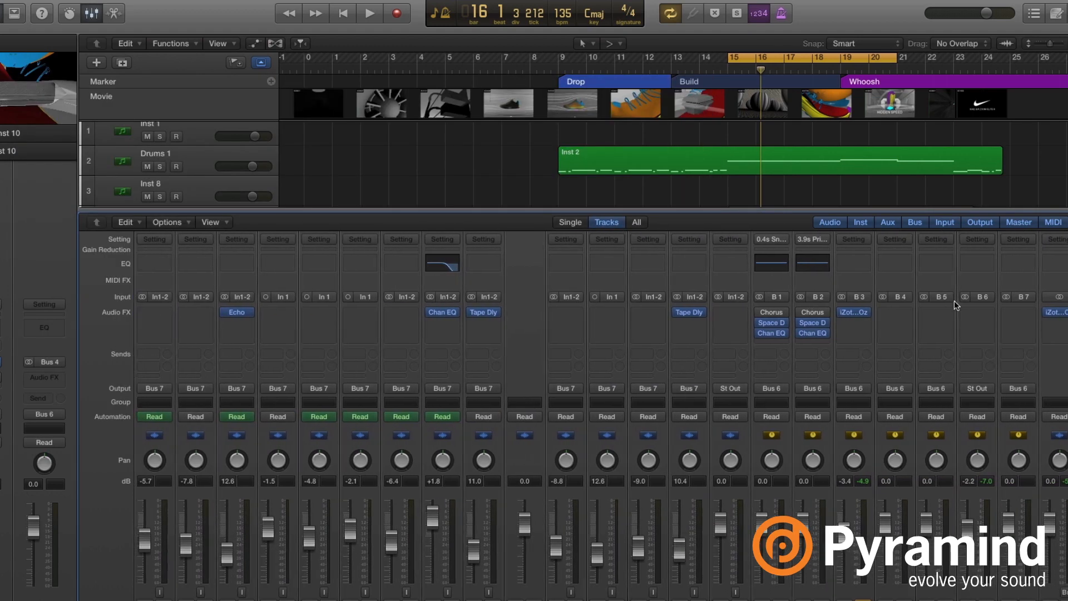
left_click(1060, 313)
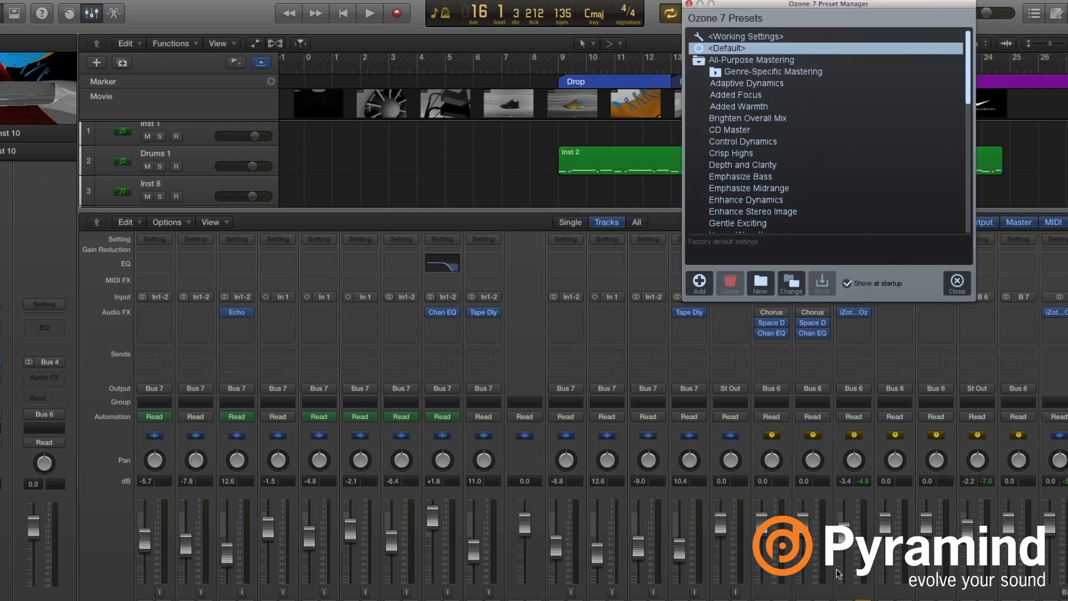
scroll(700, 581, "left", 10)
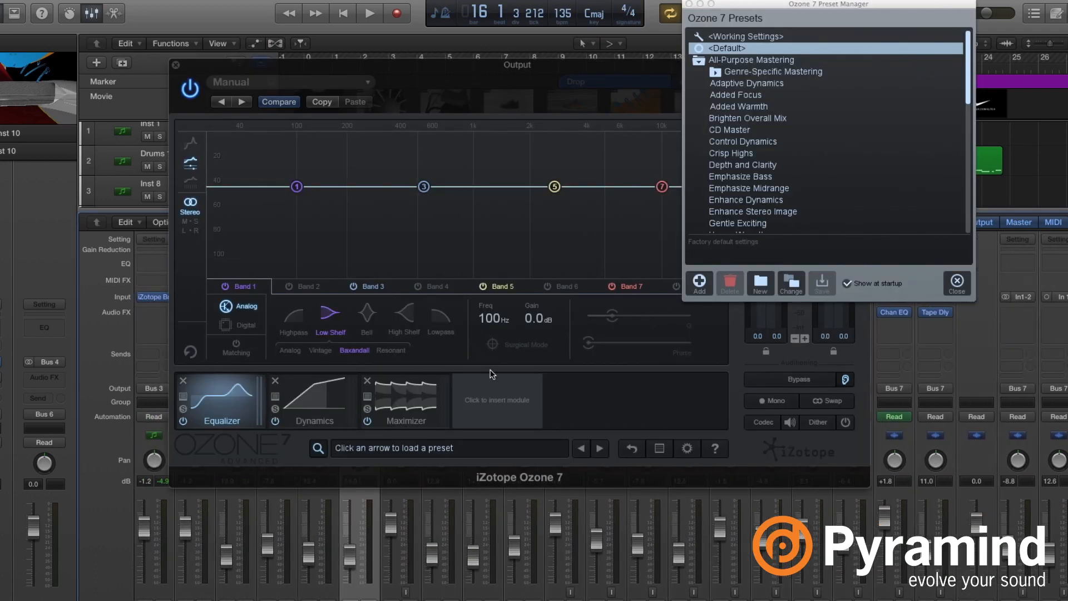
Step: Insert Vintage EQ at the front of the module chain in place of the Equalizer, and close the Preset Manager
left_click(493, 395)
left_click(389, 162)
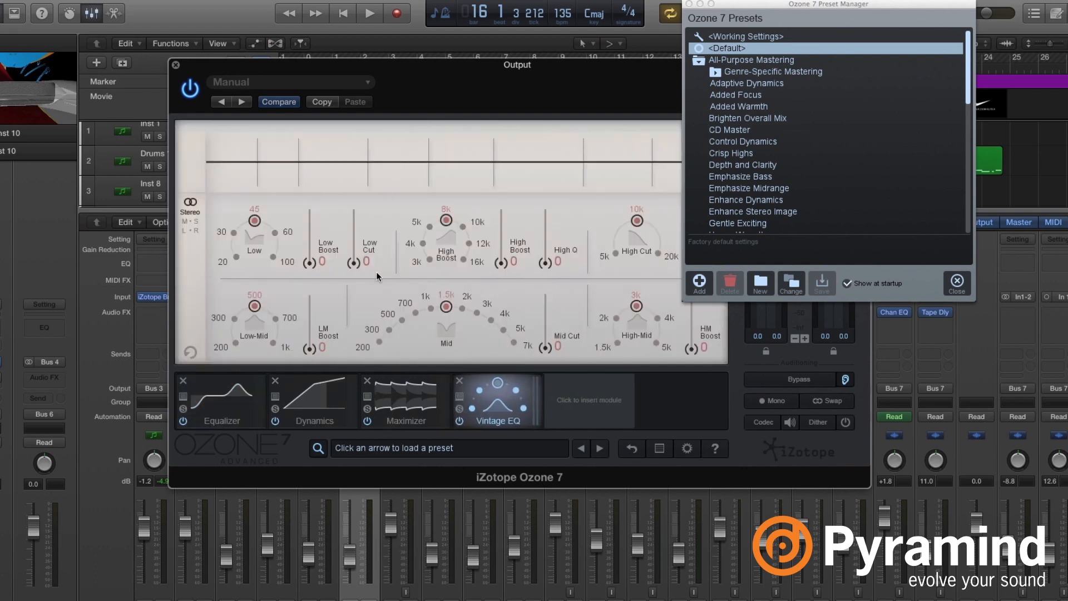
left_click_drag(498, 390, 183, 384)
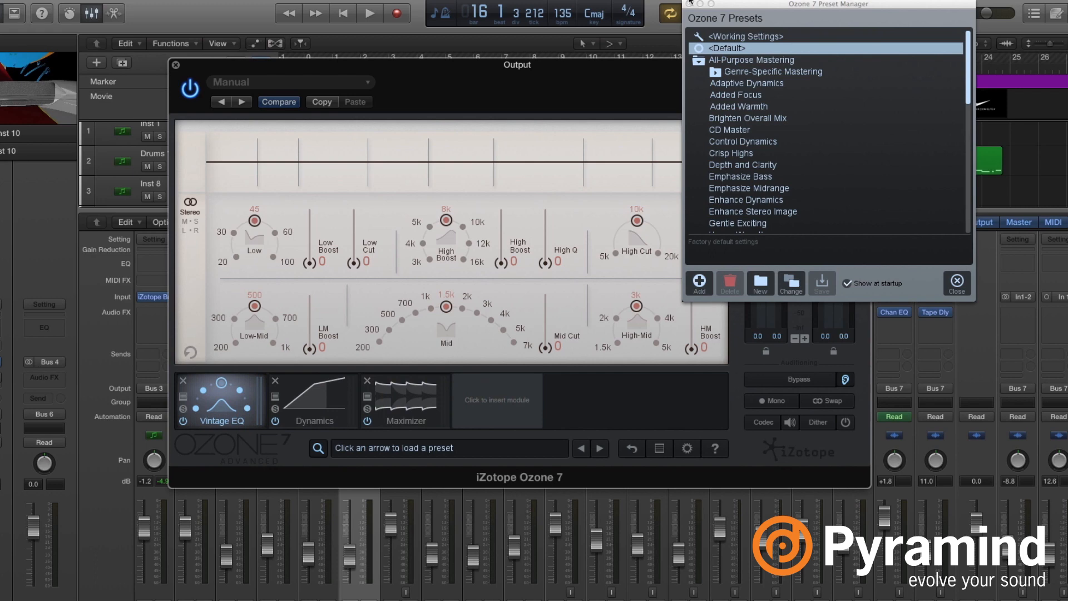
left_click(689, 5)
Step: Play the mix through Vintage EQ and set its High Boost amount to 5.3 at 8k
key("space")
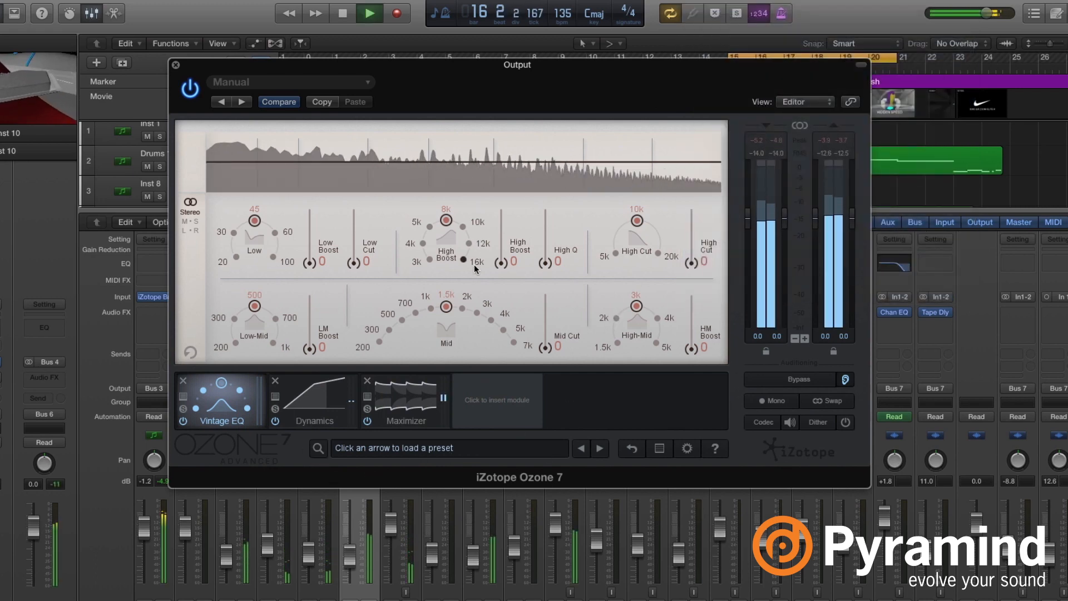
key("space")
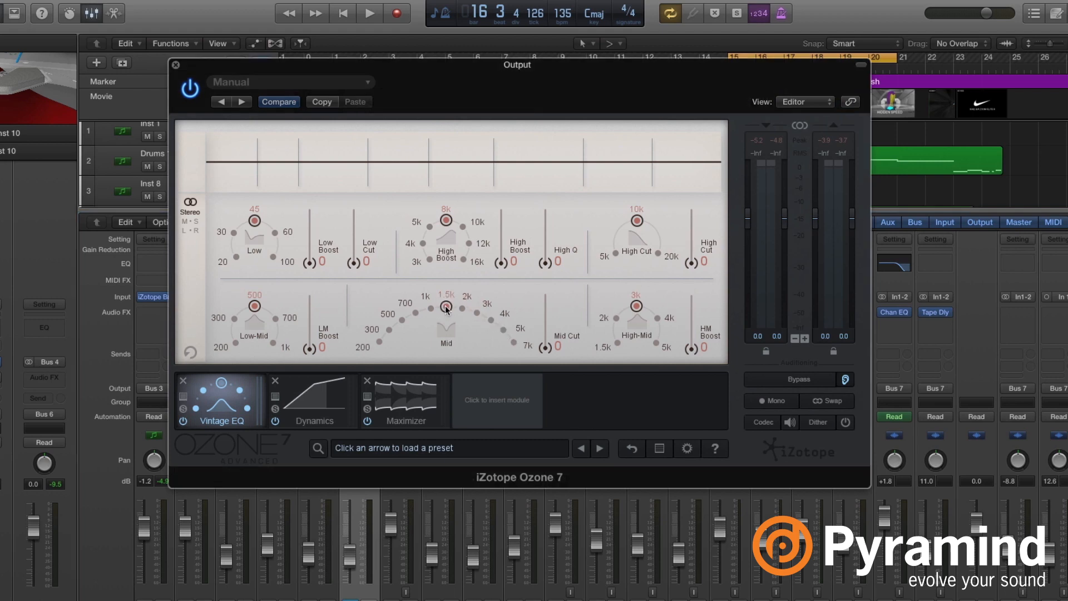
mouse_move(546, 351)
left_mouse_down()
mouse_move(545, 309)
mouse_move(548, 350)
left_mouse_up()
left_click_drag(546, 69, 382, 1)
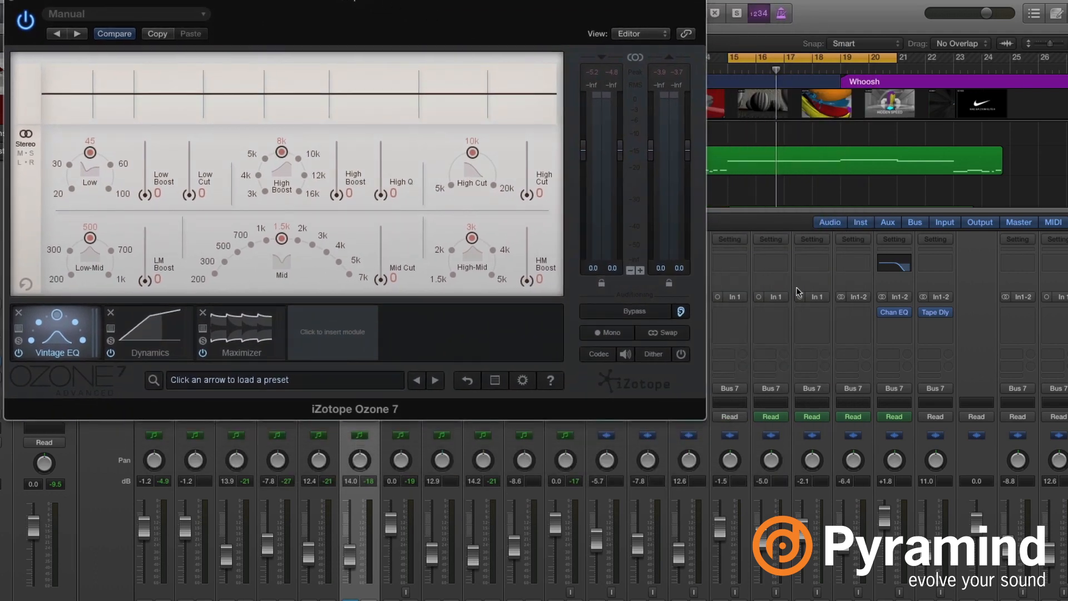
scroll(796, 288, "right", 10)
key("space")
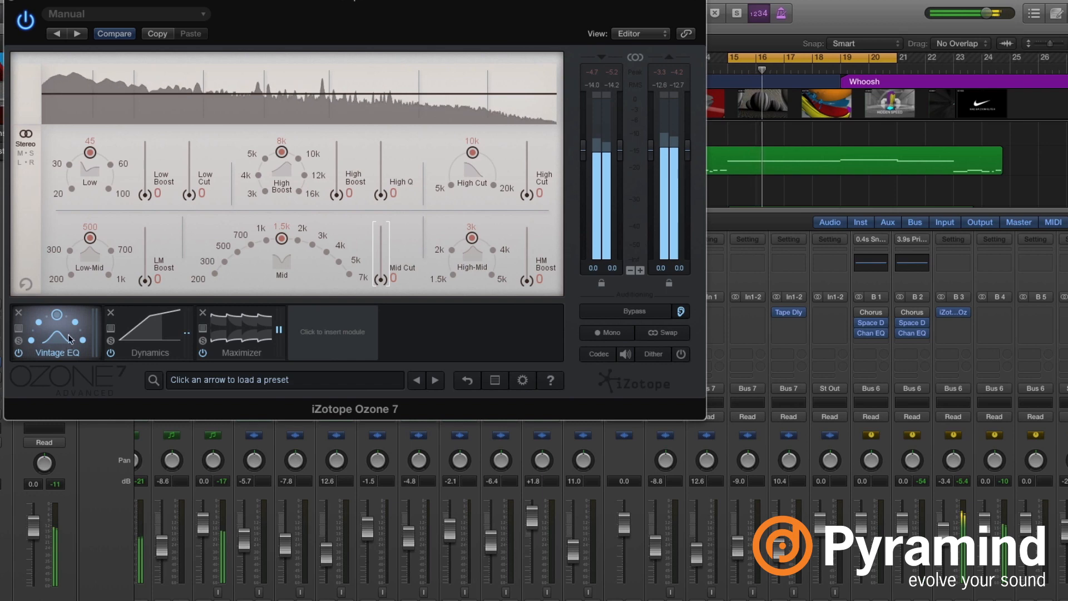
left_click_drag(337, 195, 335, 161)
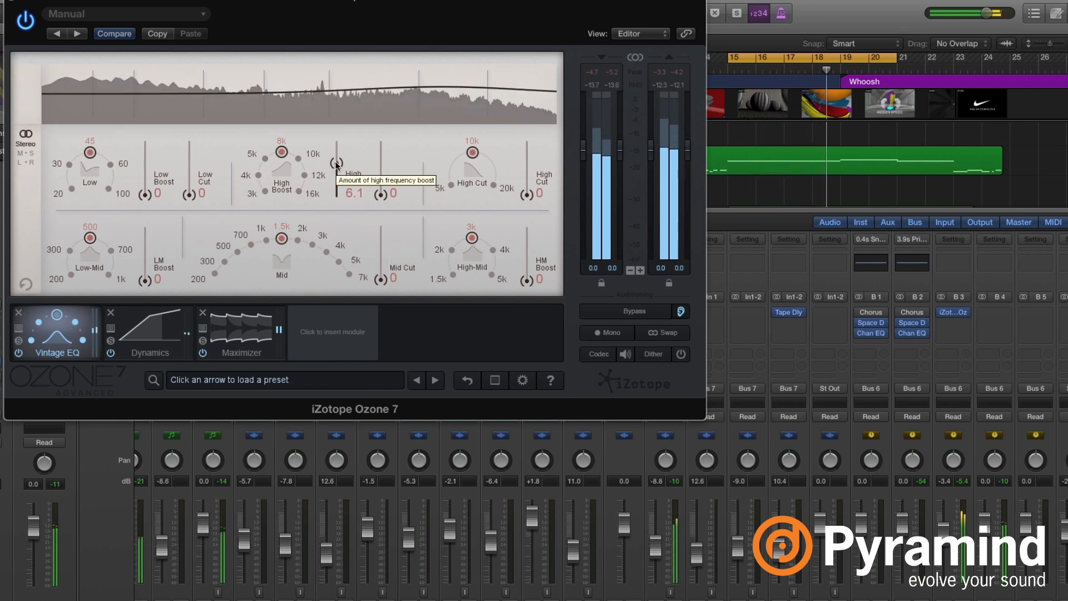
left_click_drag(336, 162, 335, 166)
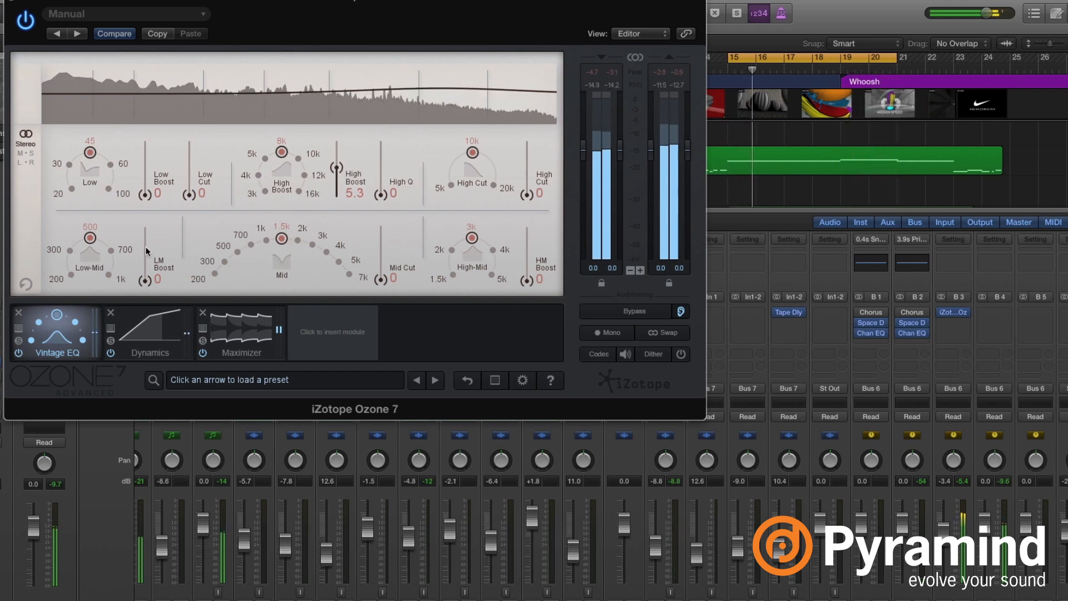
Step: Set the Maximizer to IRC IV in Modern style with a threshold of -2.7 dB
left_click(197, 339)
left_click(75, 265)
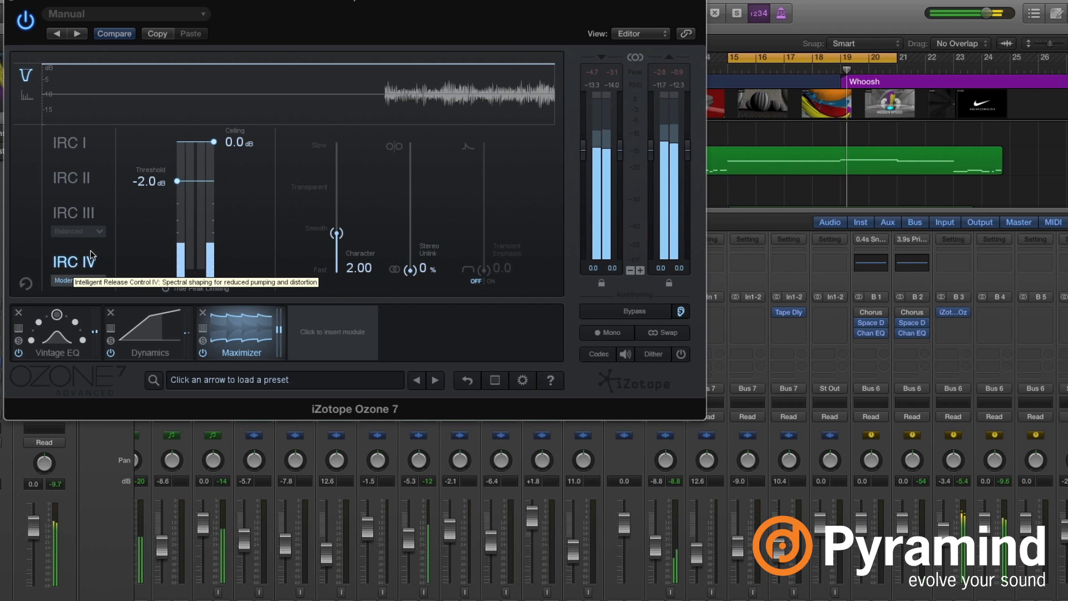
left_click_drag(177, 180, 177, 191)
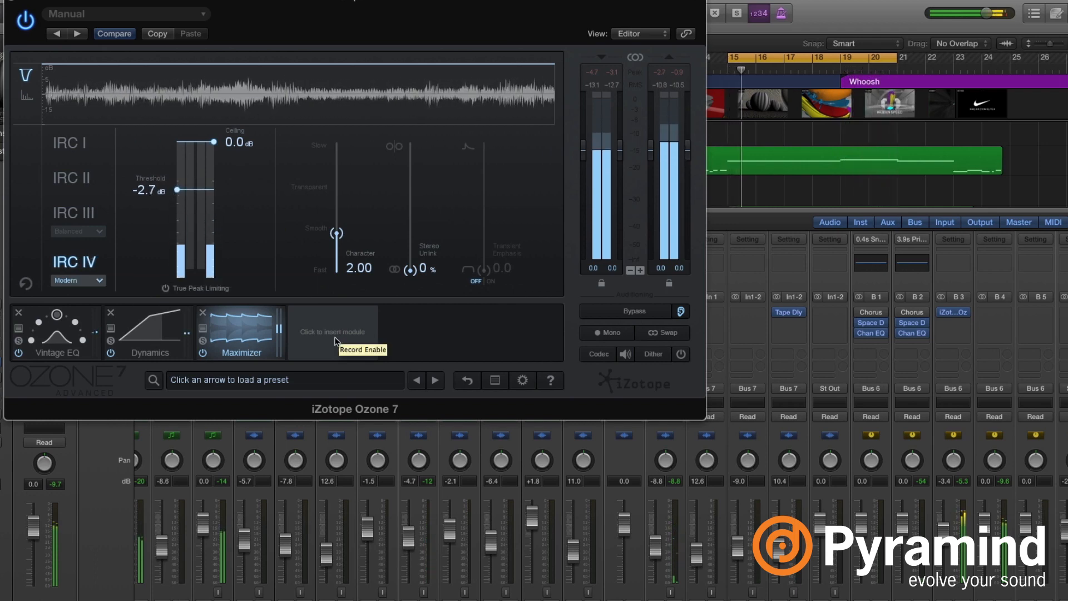
Step: Step through the Maximizer's IRC I, IRC II and IRC III modes, and return to IRC IV with the Modern style
left_click(61, 331)
left_click(239, 331)
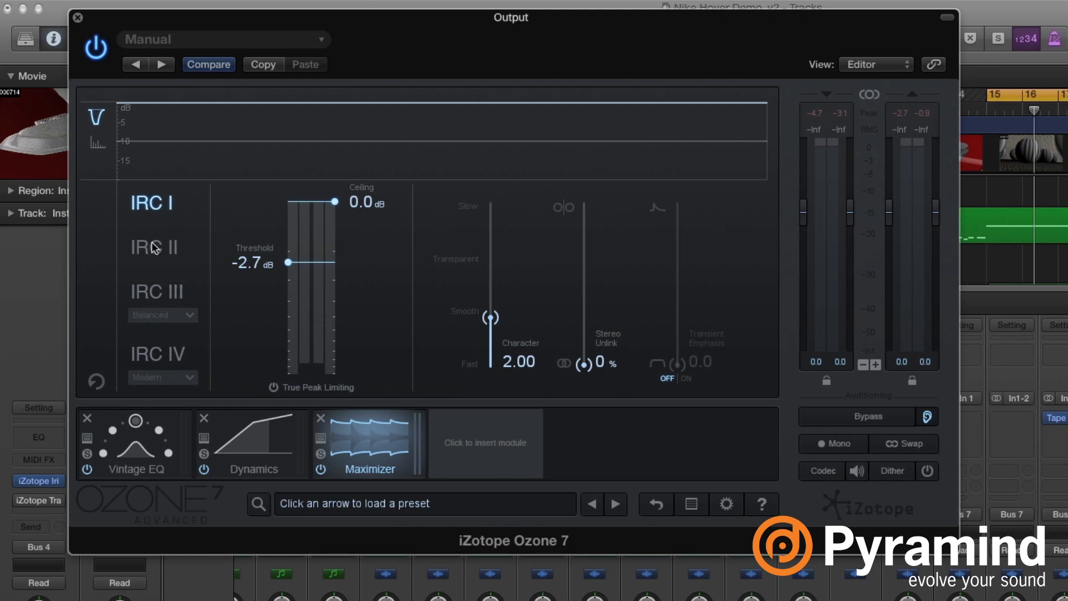
left_click(154, 247)
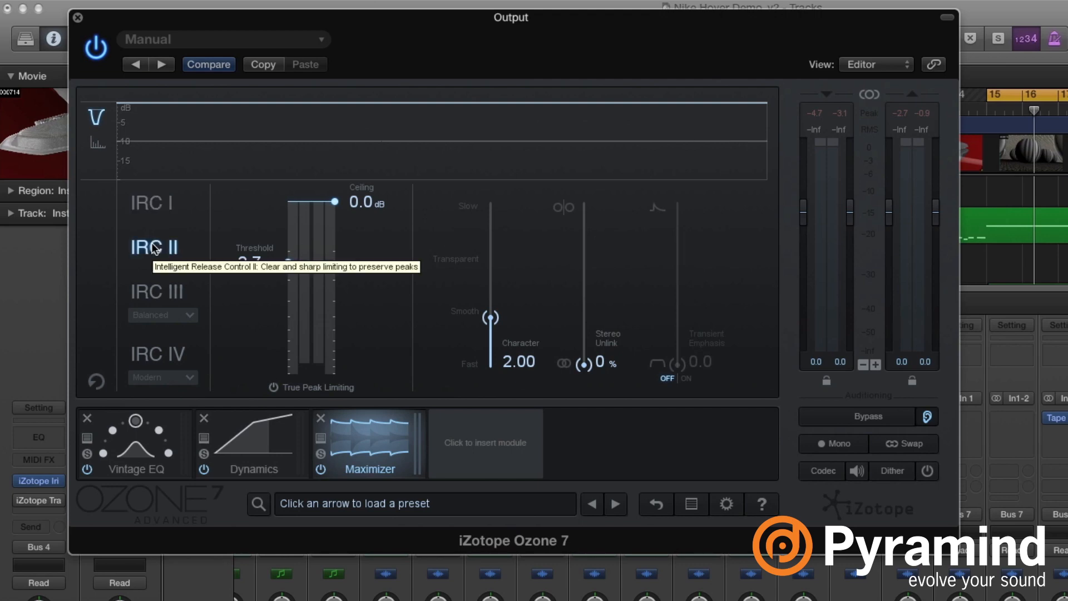
left_click(138, 288)
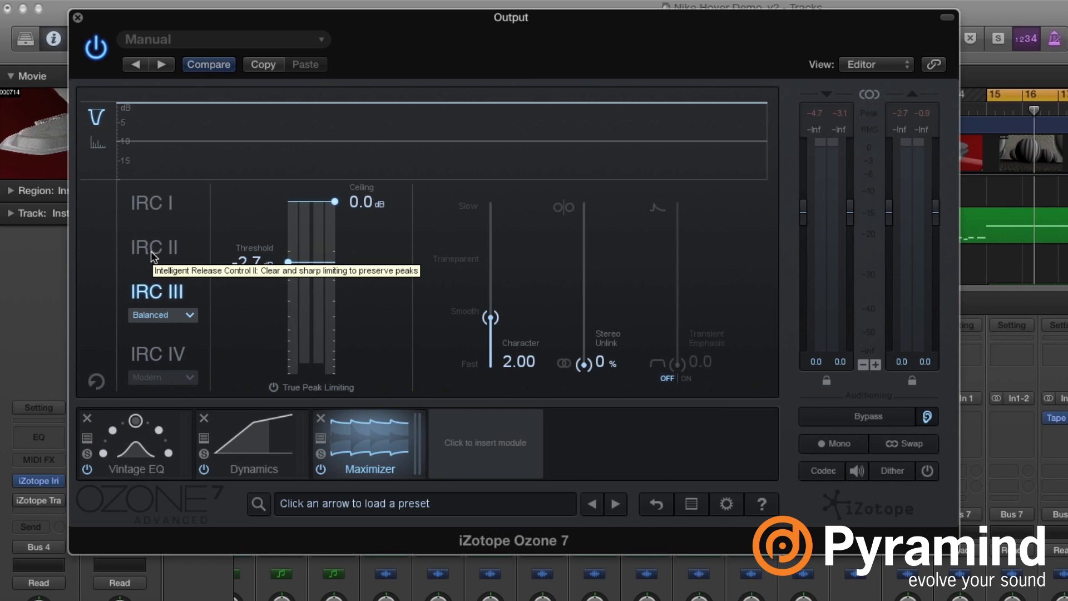
left_click(149, 354)
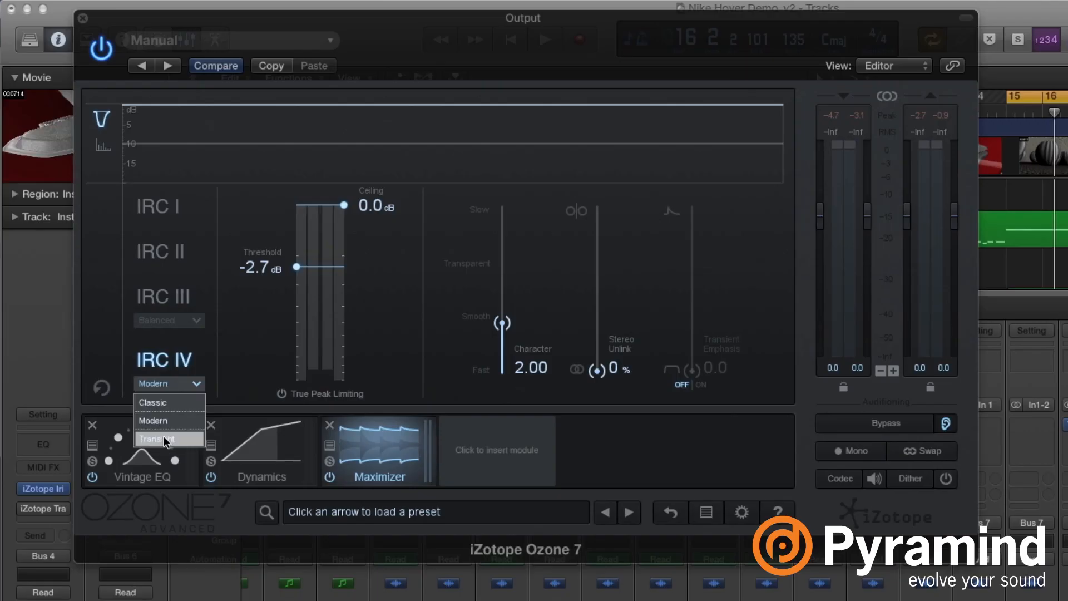
left_click(164, 421)
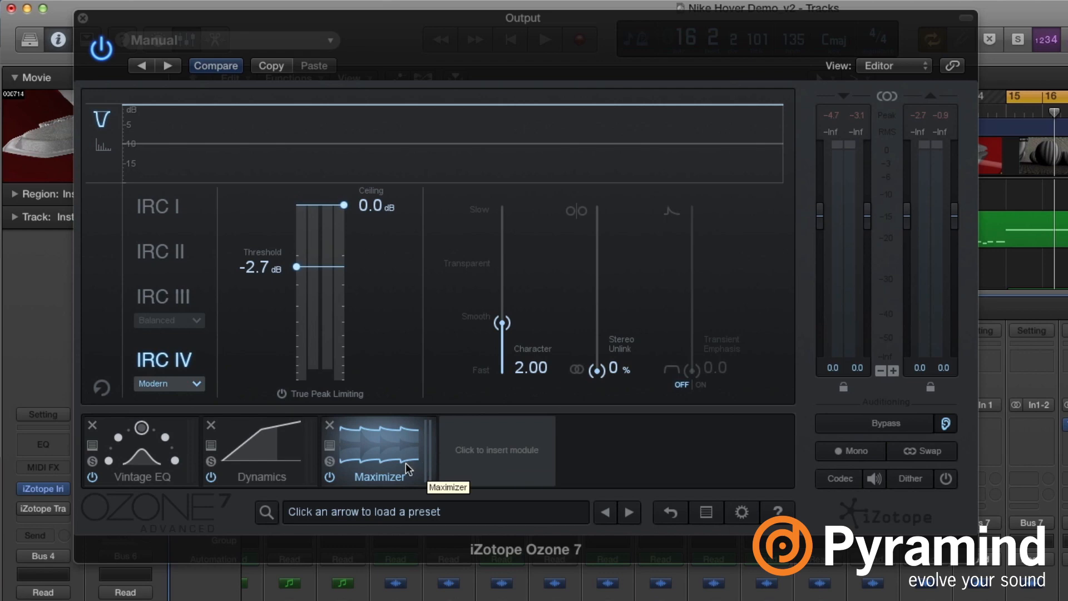
Step: Add the Imager module to the chain between Dynamics and Maximizer
left_click(489, 451)
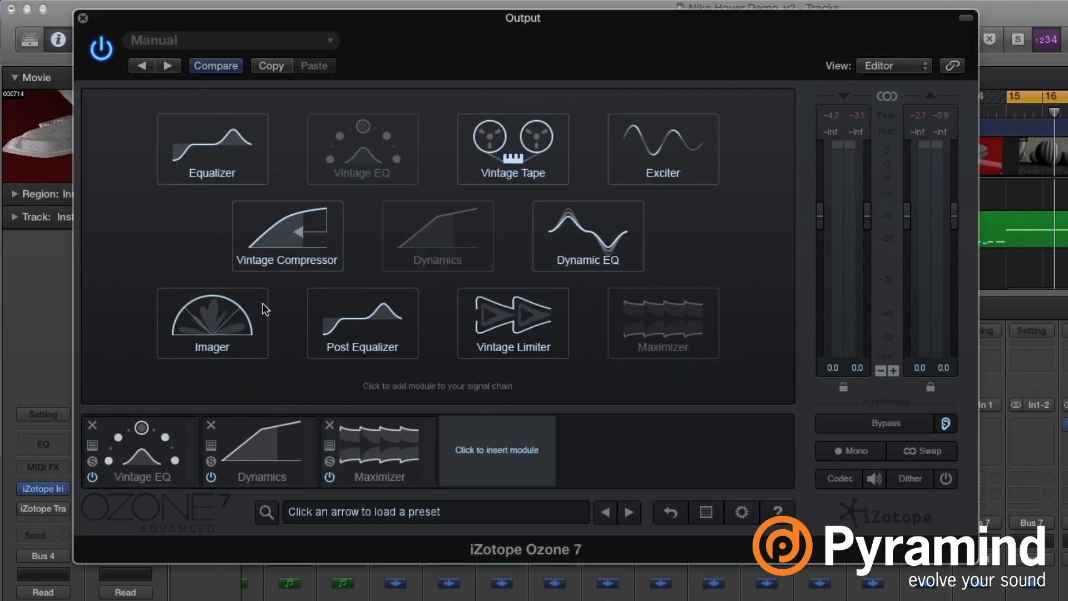
left_click(212, 329)
left_click_drag(493, 464, 413, 458)
Step: Set the Dynamics crossover between bands 1 and 2 to 217 Hz
left_click(231, 437)
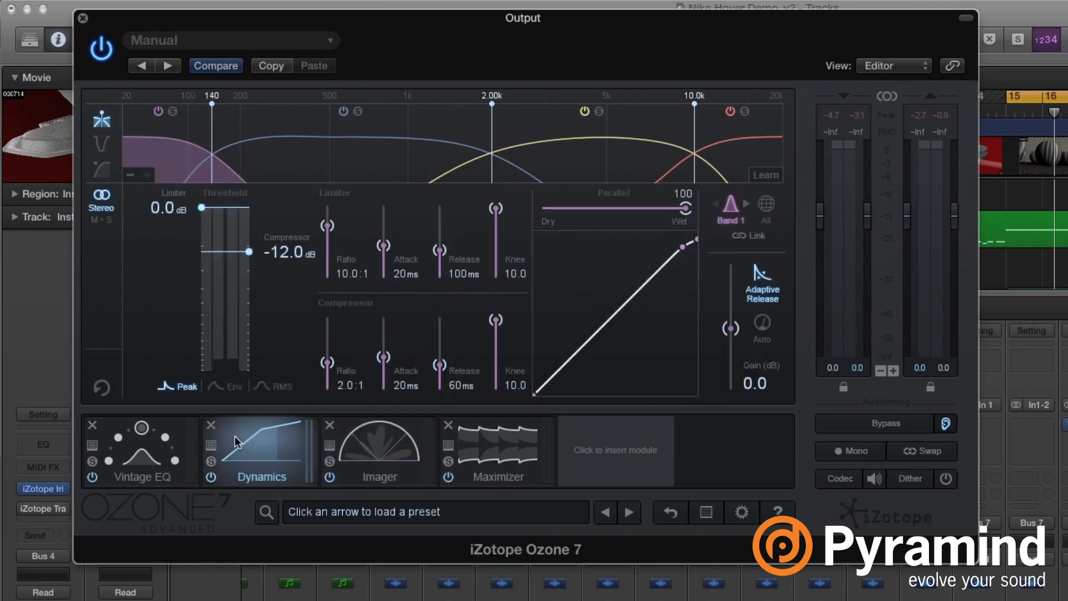
left_click(141, 437)
left_click(260, 451)
left_click_drag(213, 139, 248, 139)
Step: Review the compressor and limiter settings of Dynamics bands 1, 2 and 3
left_click(323, 173)
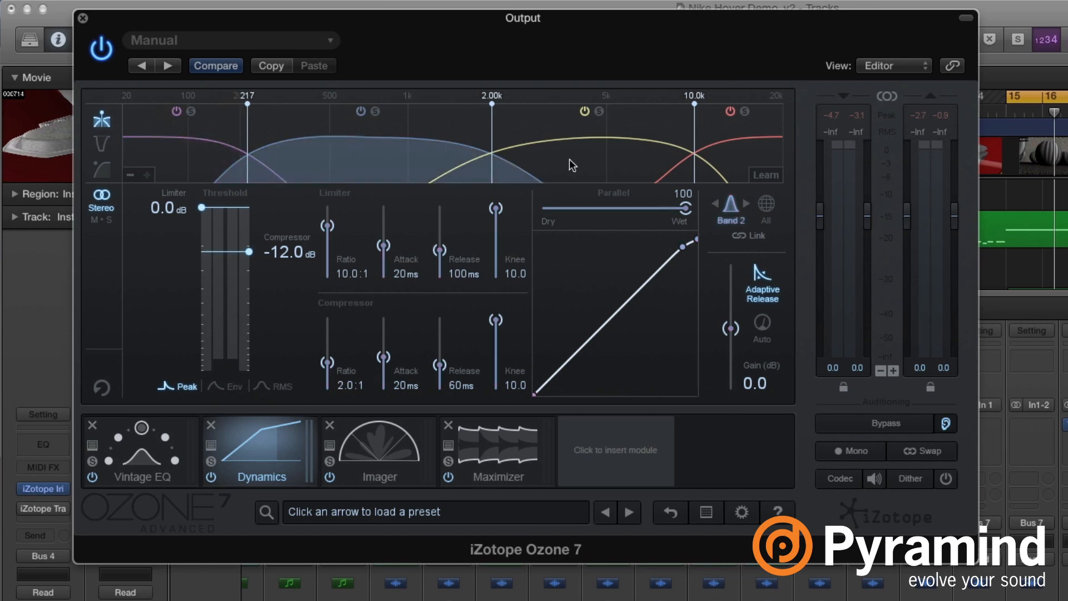
left_click(206, 145)
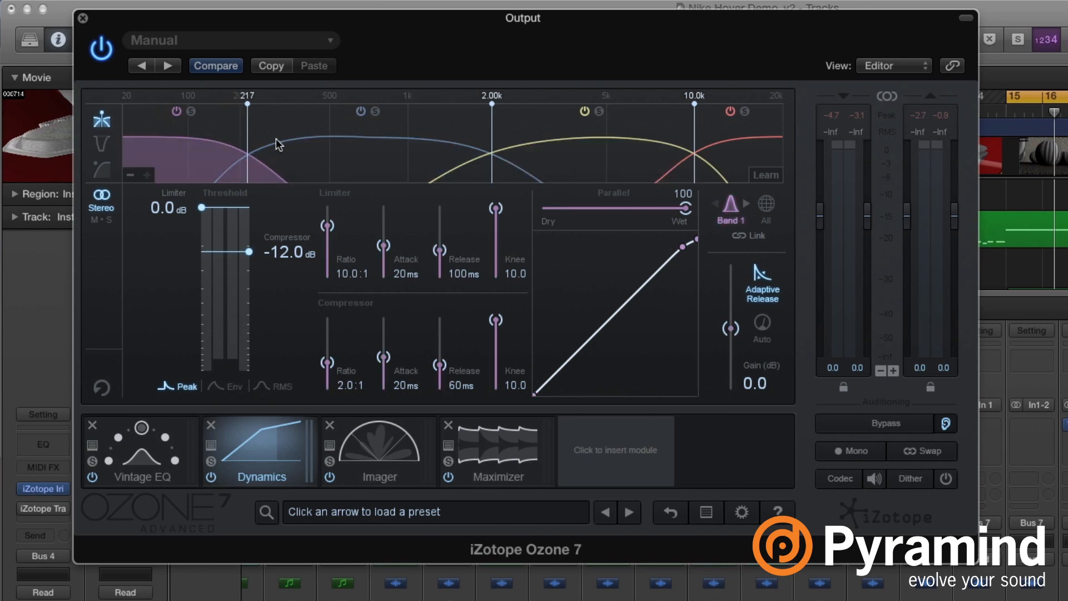
left_click(353, 152)
left_click(547, 159)
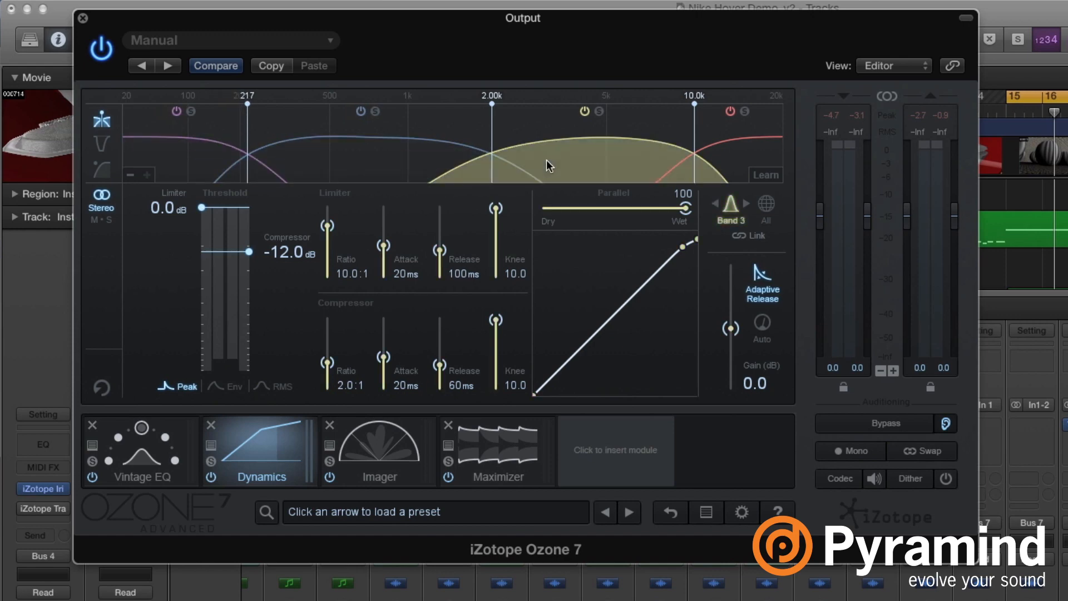
left_click(406, 145)
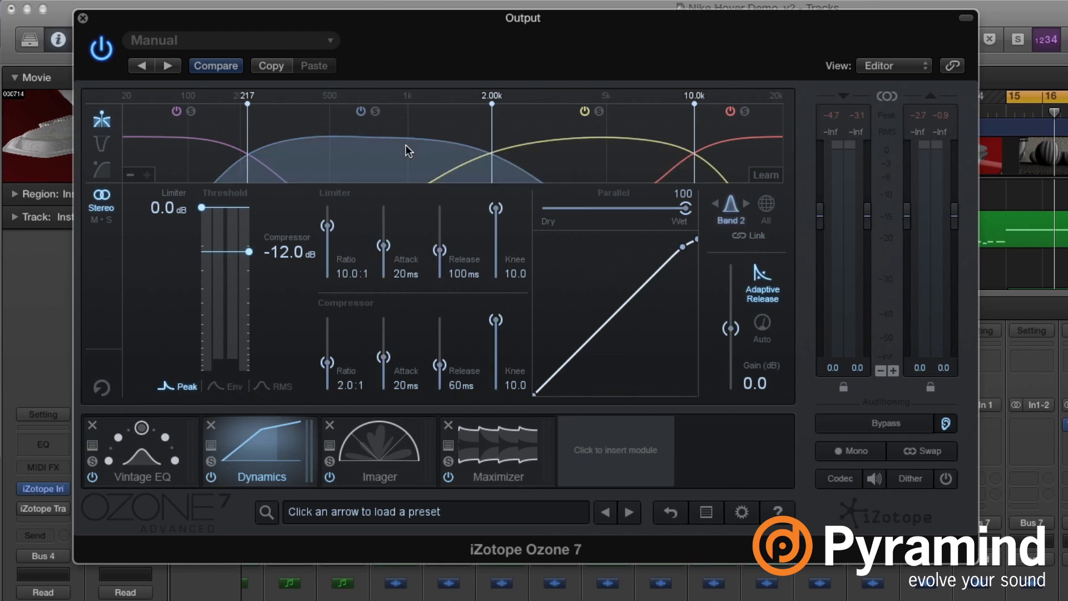
Step: With Dynamics band 3 soloed during playback, set its lower crossover to 2.19 kHz and its compressor threshold to -32.2 dB
left_click(558, 158)
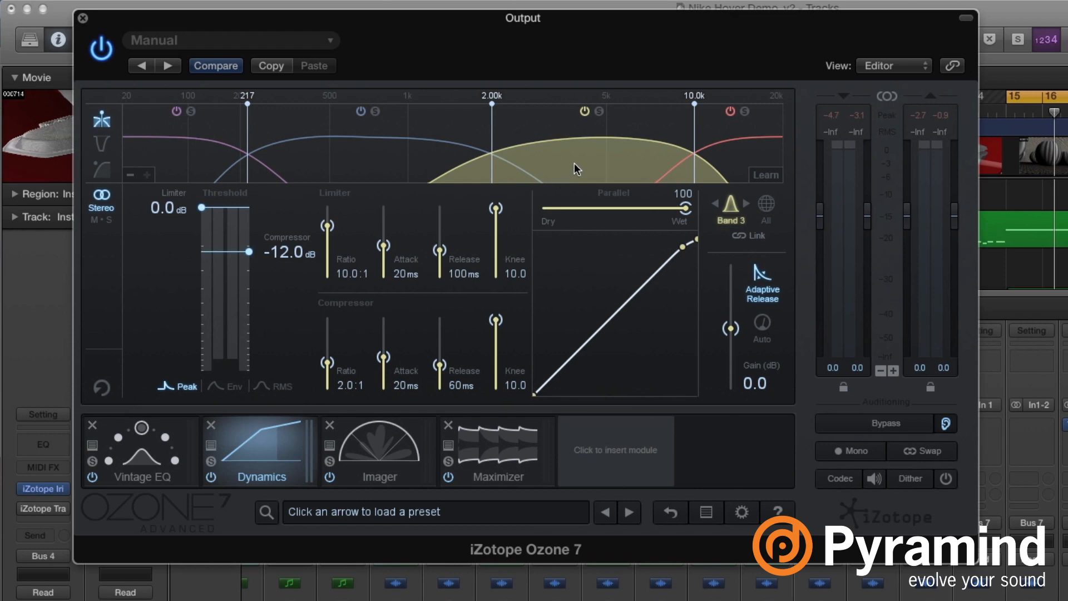
key("space")
left_click(599, 111)
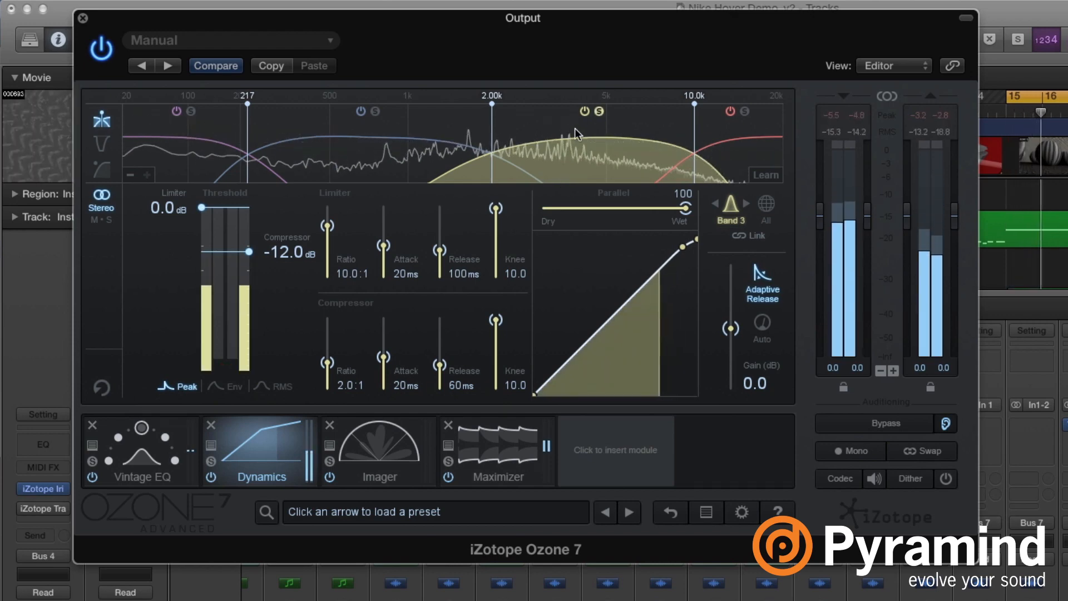
mouse_move(491, 155)
left_mouse_down()
mouse_move(503, 157)
mouse_move(476, 159)
left_mouse_up()
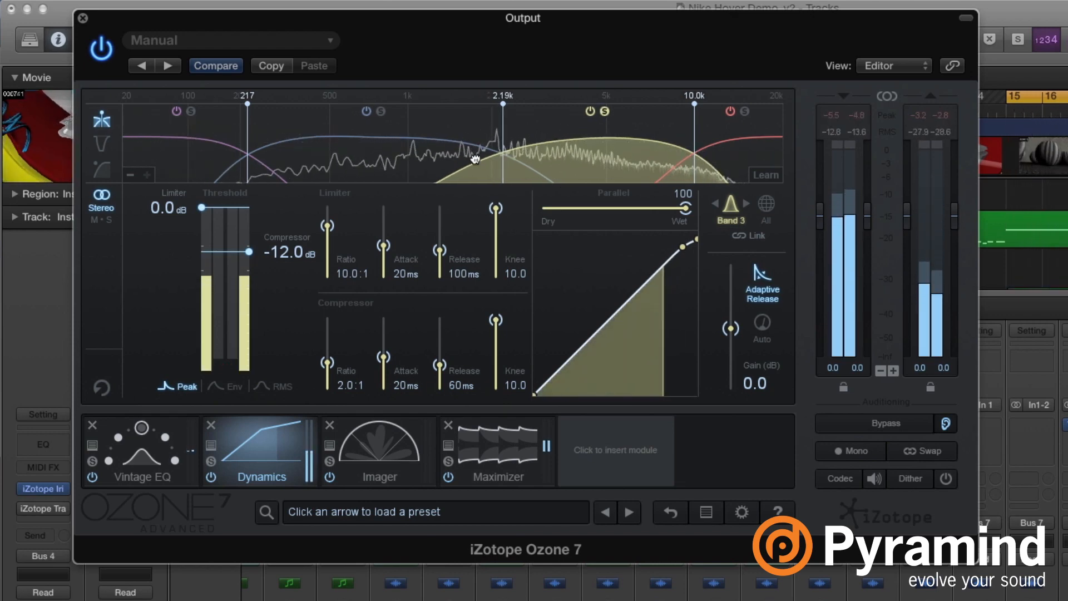
left_click_drag(249, 251, 250, 292)
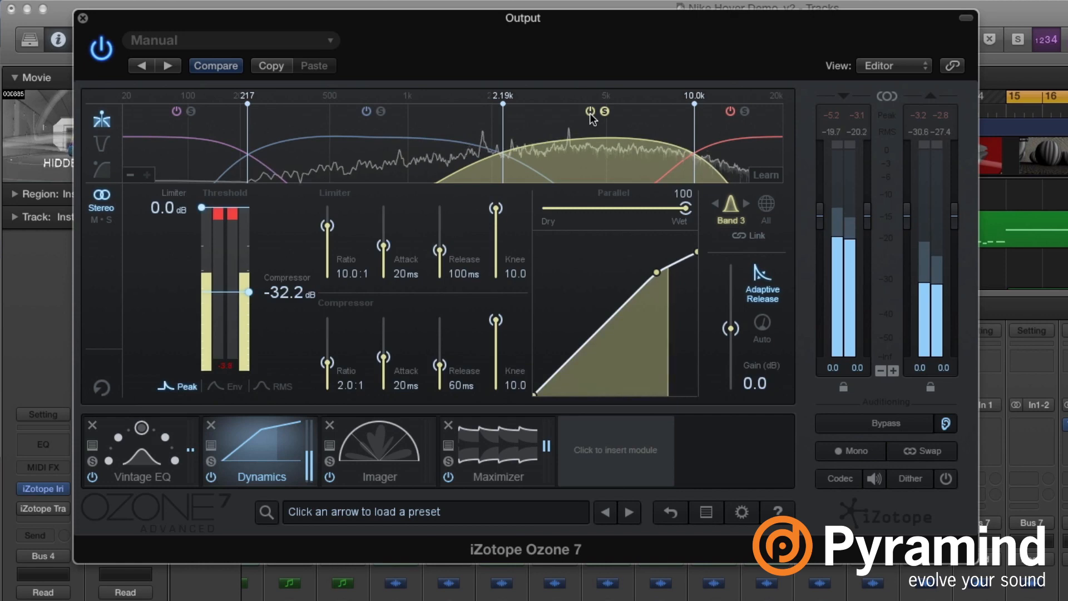
Step: Enable Auto gain in Dynamics and compare band 3 bypassed and active
left_click(590, 112)
left_click(590, 111)
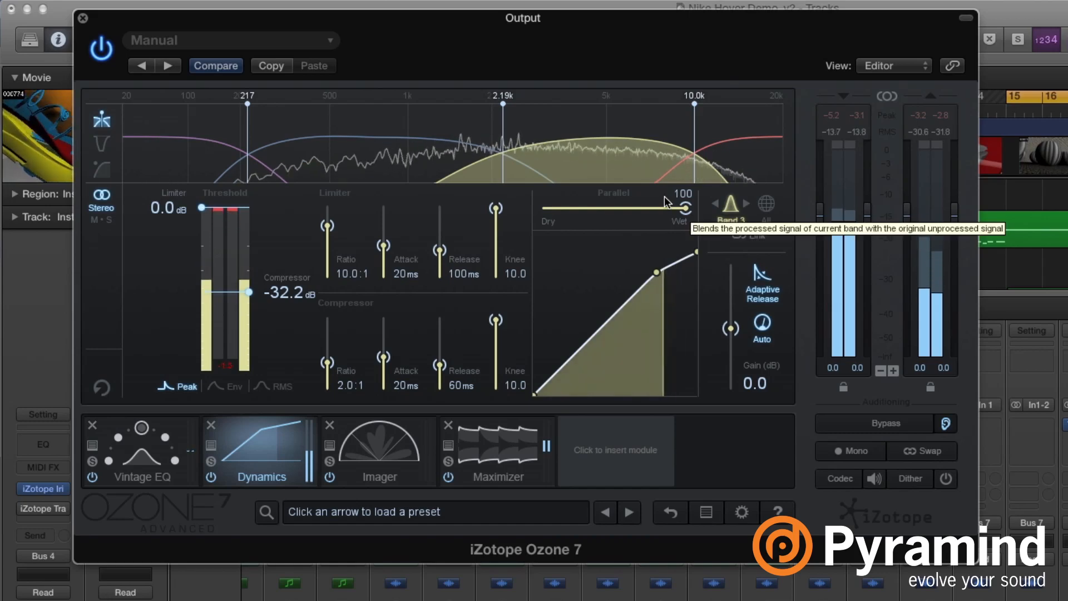
mouse_move(485, 116)
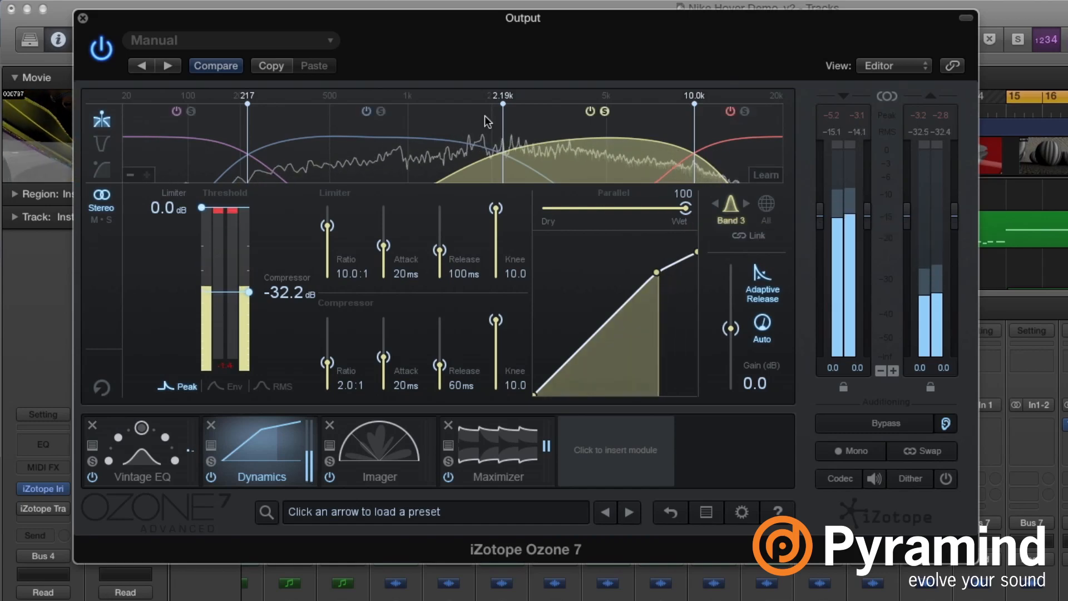
left_click(590, 112)
left_click(590, 112)
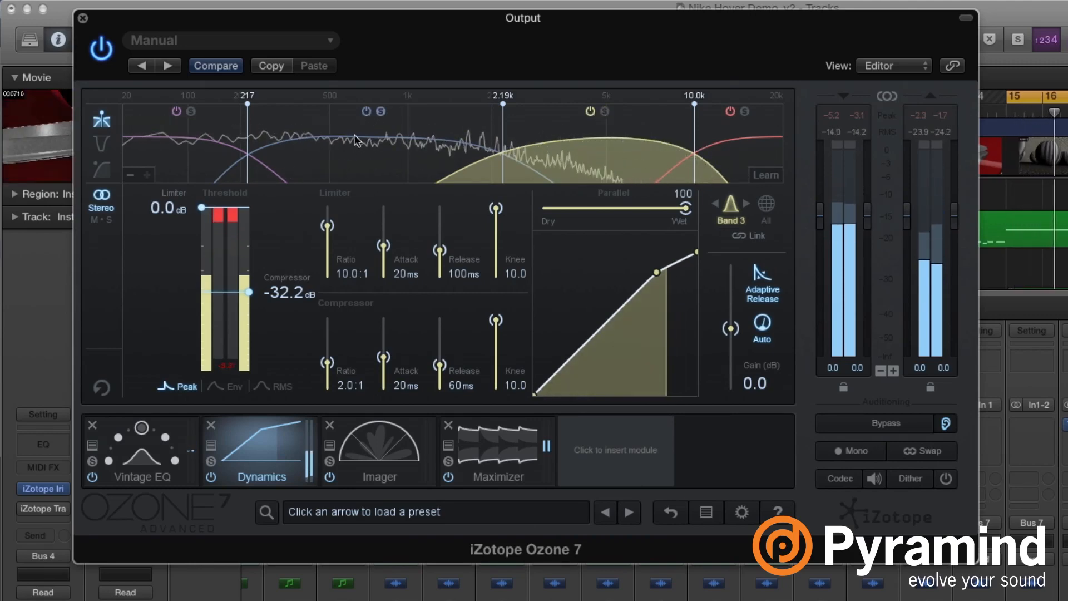
Step: Set band 2's compressor threshold to -23.6 dB, and compare the soloed band bypassed and active before stopping playback
left_click(344, 149)
left_click_drag(249, 257, 249, 285)
left_click(366, 111)
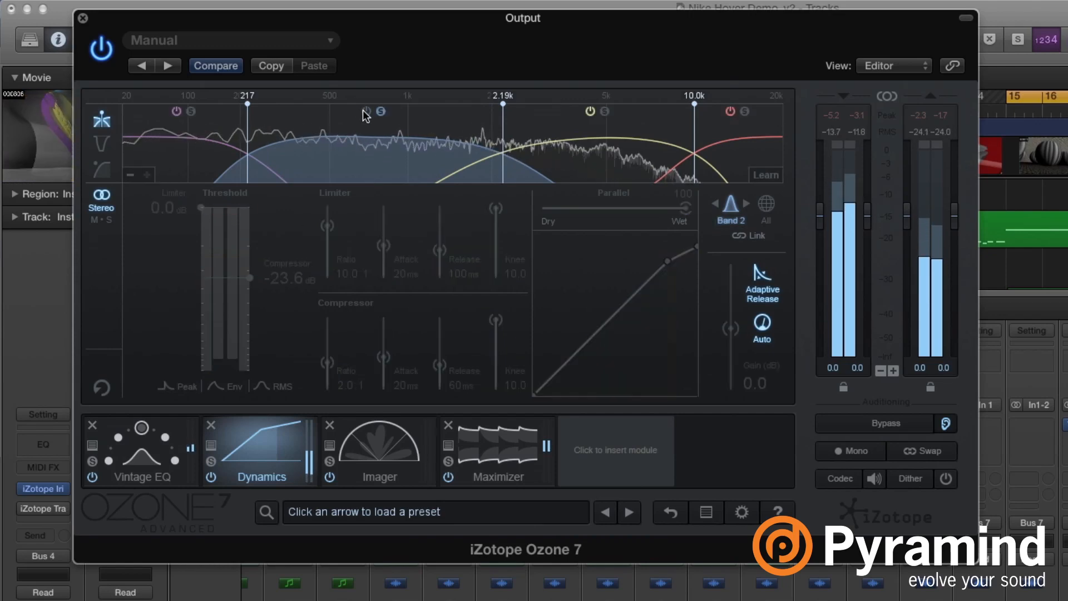
left_click(365, 111)
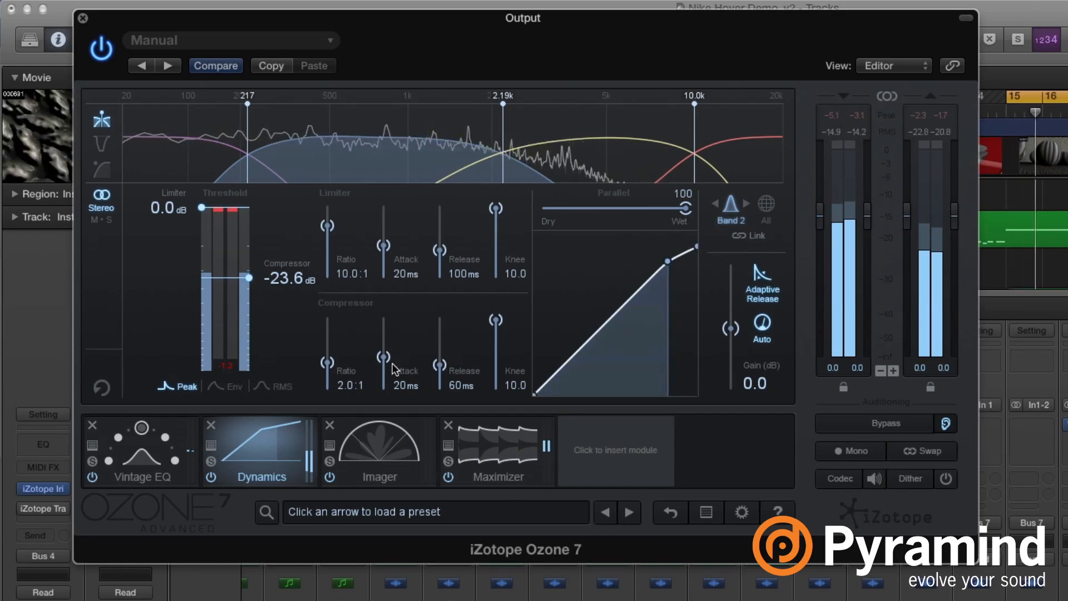
key("space")
mouse_move(368, 136)
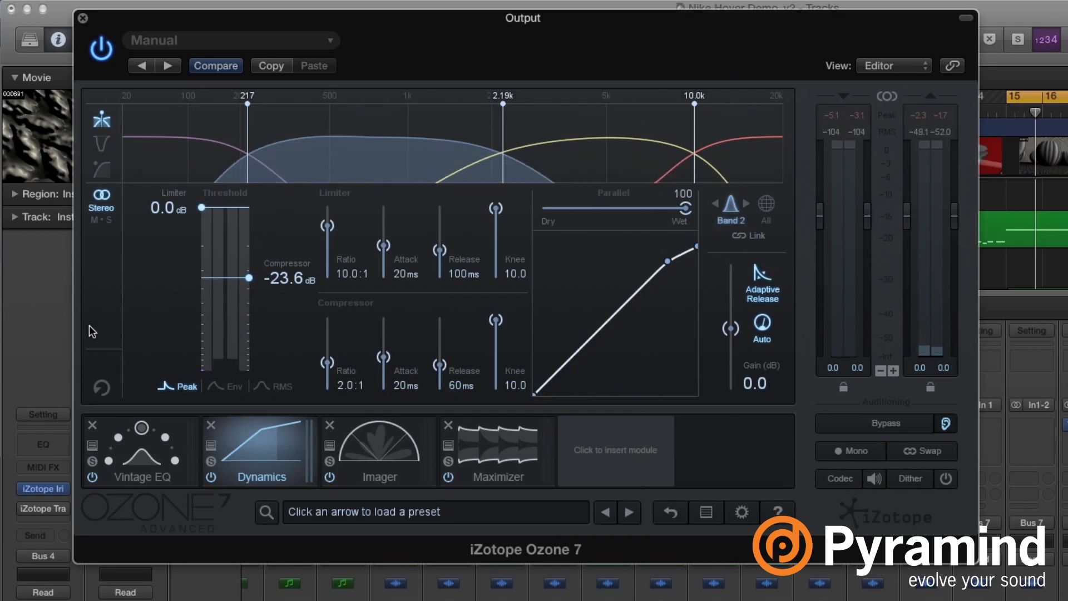
Step: Review the Vintage EQ, Dynamics, Imager and Maximizer modules in the chain, finishing on Vintage EQ
left_click(144, 458)
left_click(243, 455)
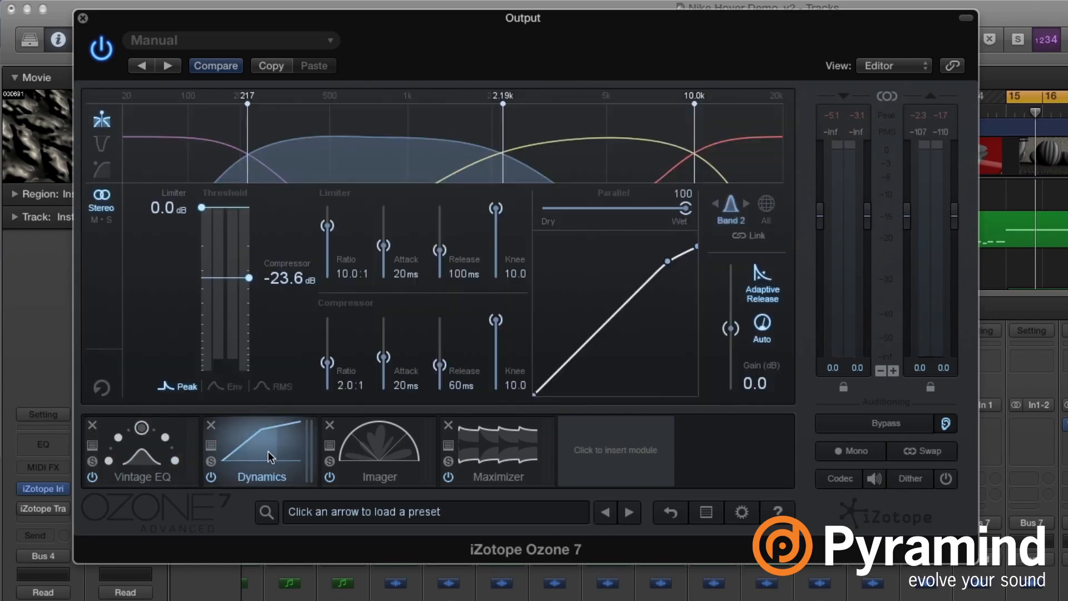
left_click(371, 455)
left_click(495, 452)
left_click(359, 442)
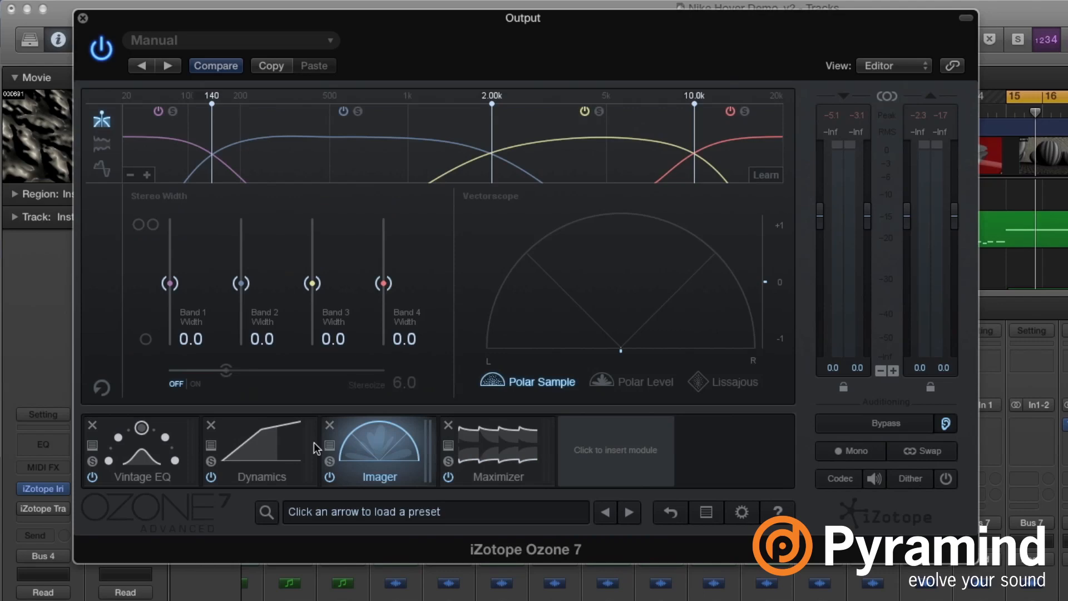
left_click(282, 438)
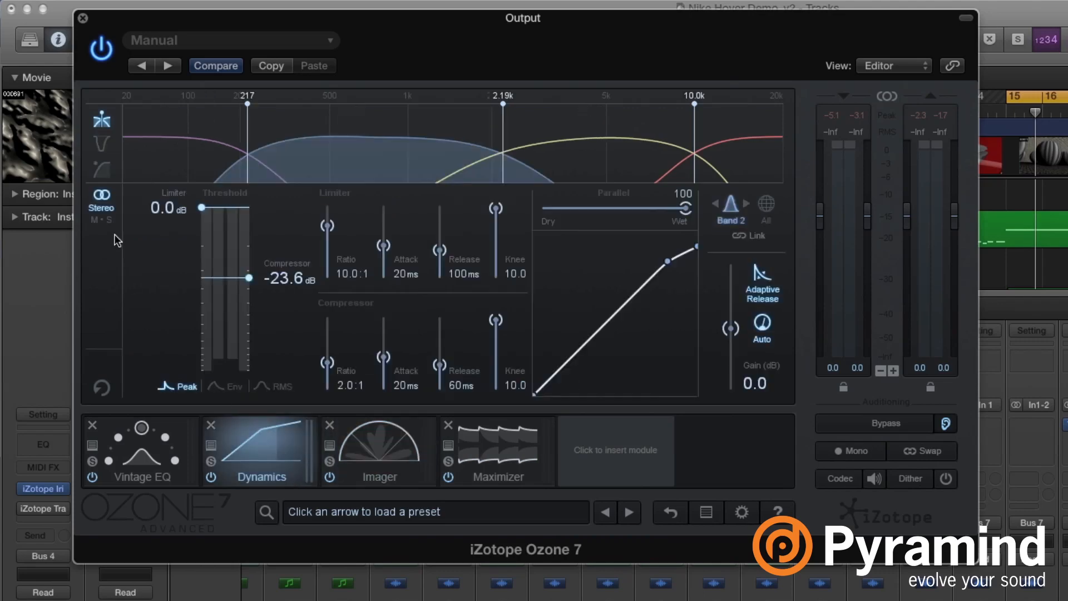
left_click(133, 460)
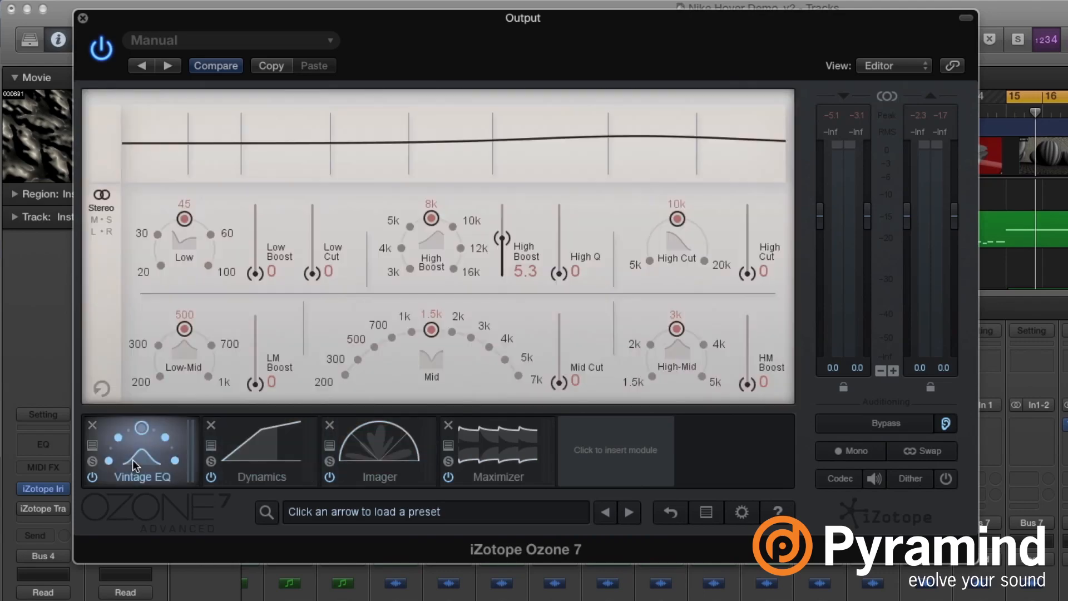
Step: Switch the Vintage EQ to mid/side processing and review its Side and Mid controls
left_click(102, 220)
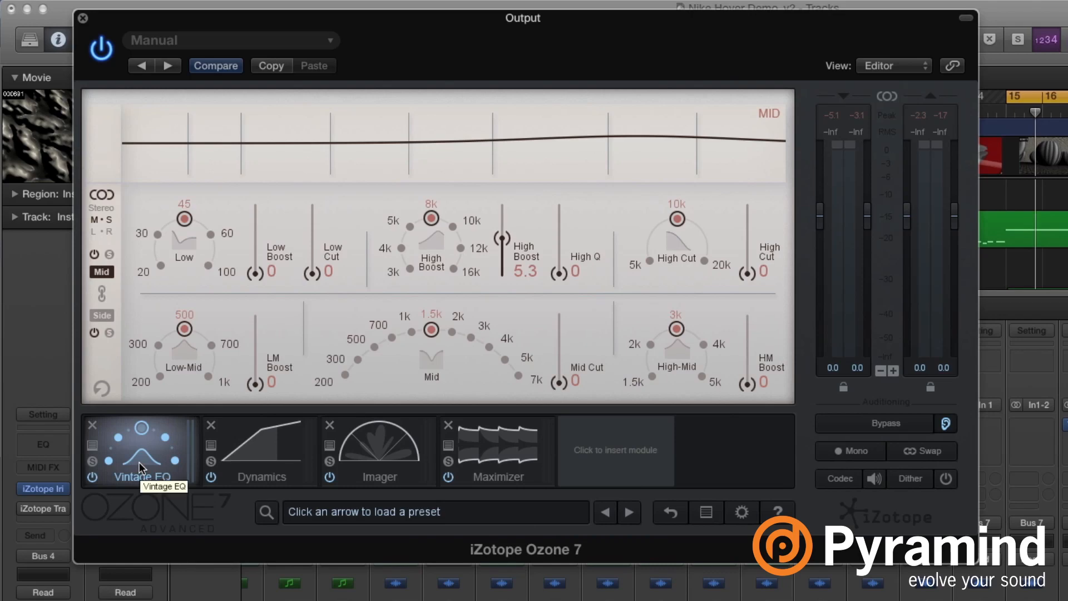
left_click(102, 315)
left_click(104, 271)
left_click(273, 459)
left_click(167, 456)
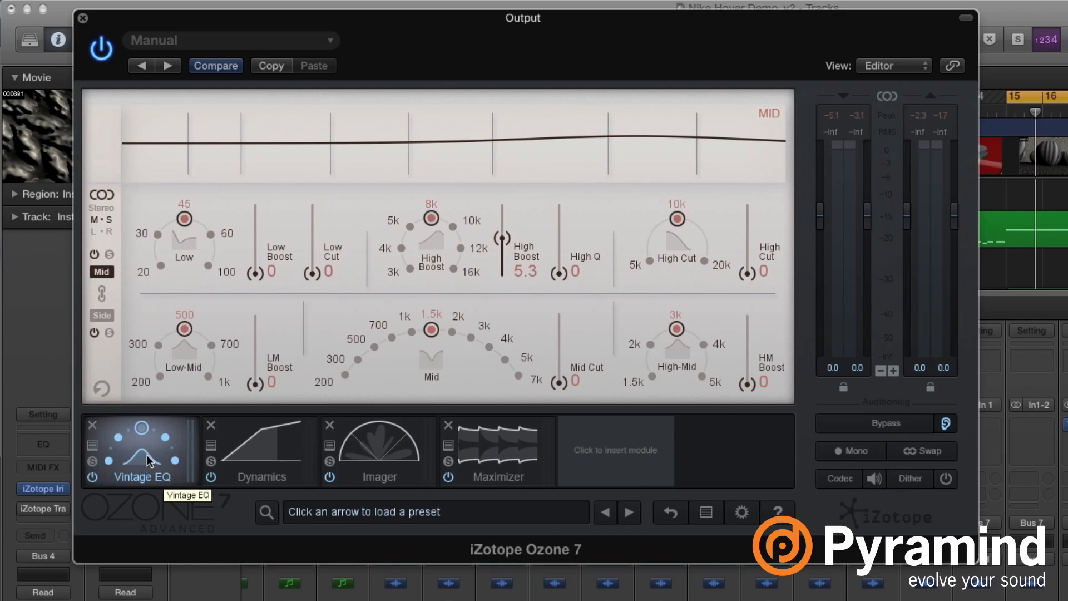
Step: Solo the Vintage EQ module, start playback and show the EQ's Side controls
left_click(92, 462)
key("space")
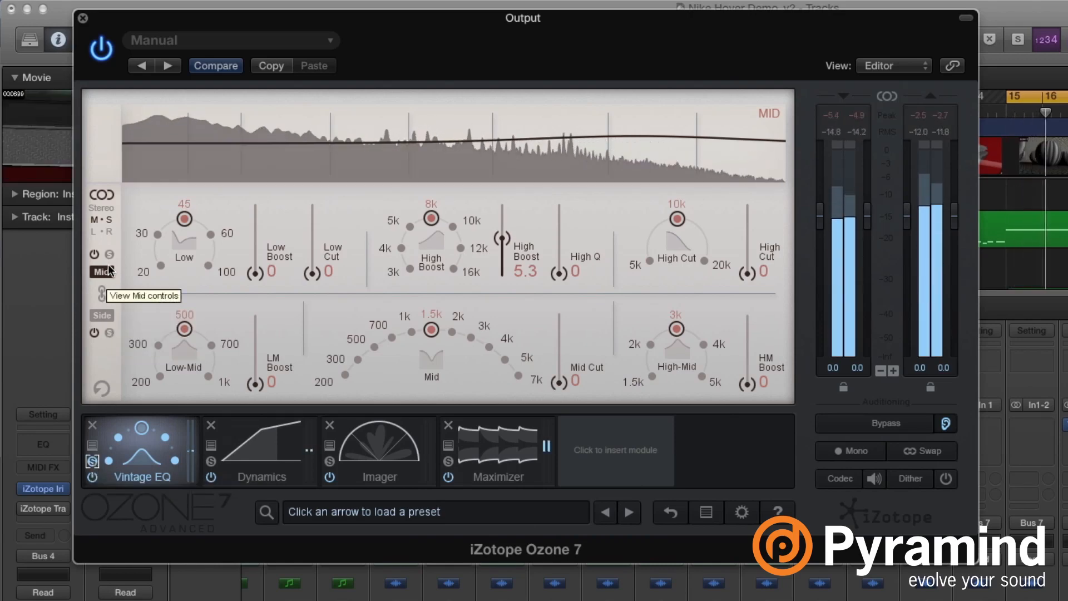
left_click(106, 318)
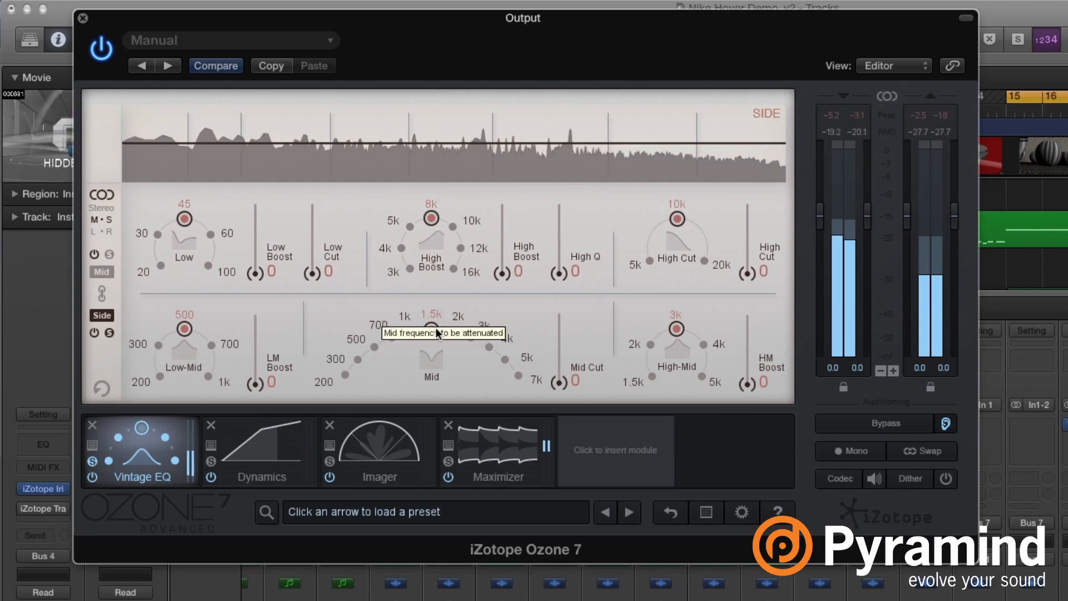
Step: On the Side channel, try a 4.9 mid cut and a 6.0 low-mid boost, reset both to 0, and set High Boost to 5.6 at 8k
left_click_drag(561, 382, 562, 346)
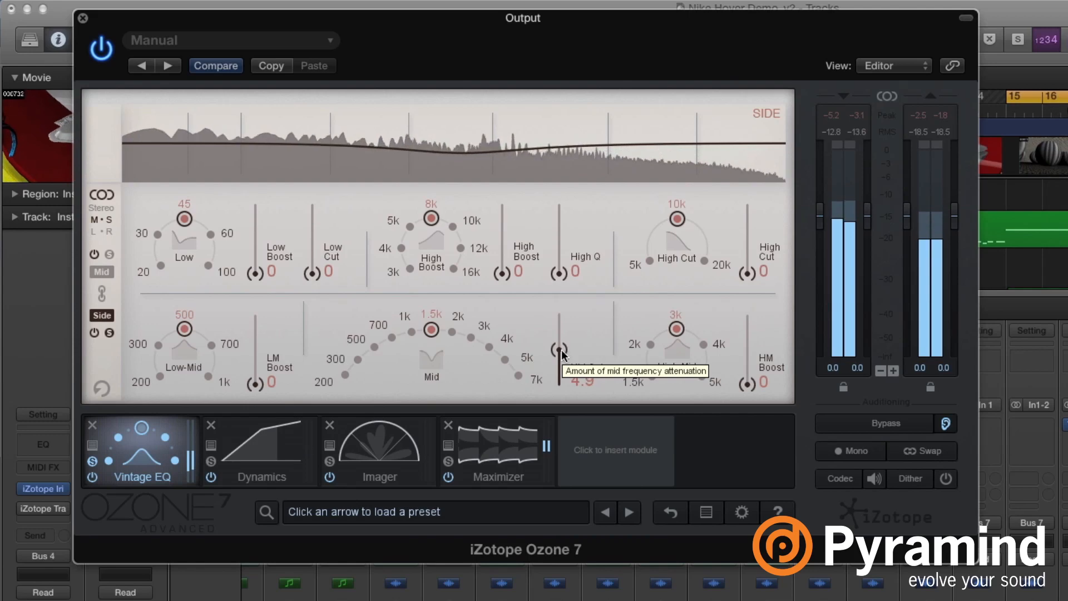
left_click_drag(559, 372, 556, 386)
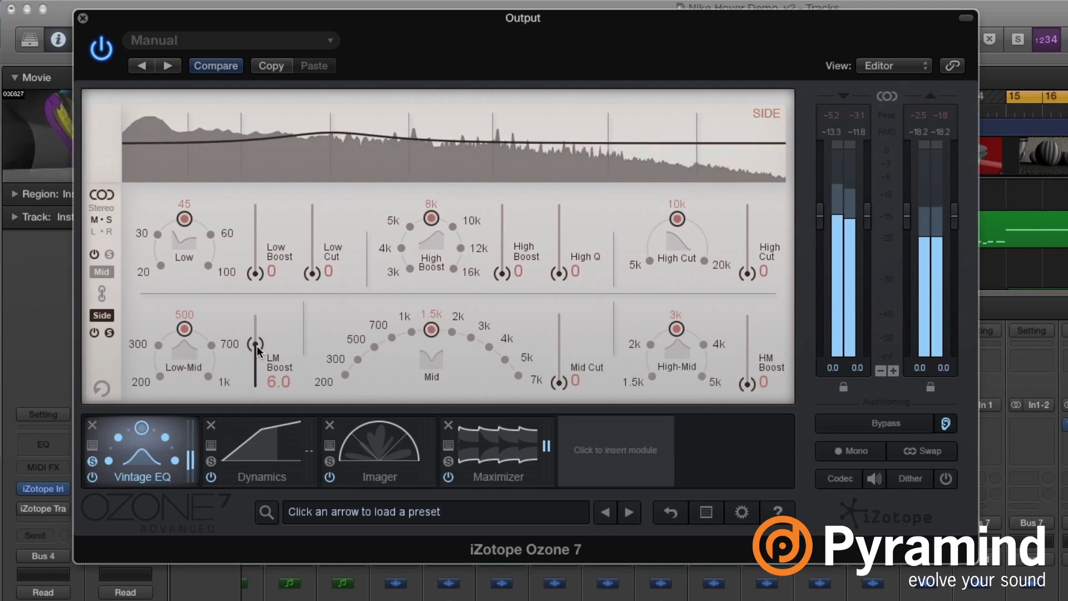
left_click_drag(257, 345, 260, 388)
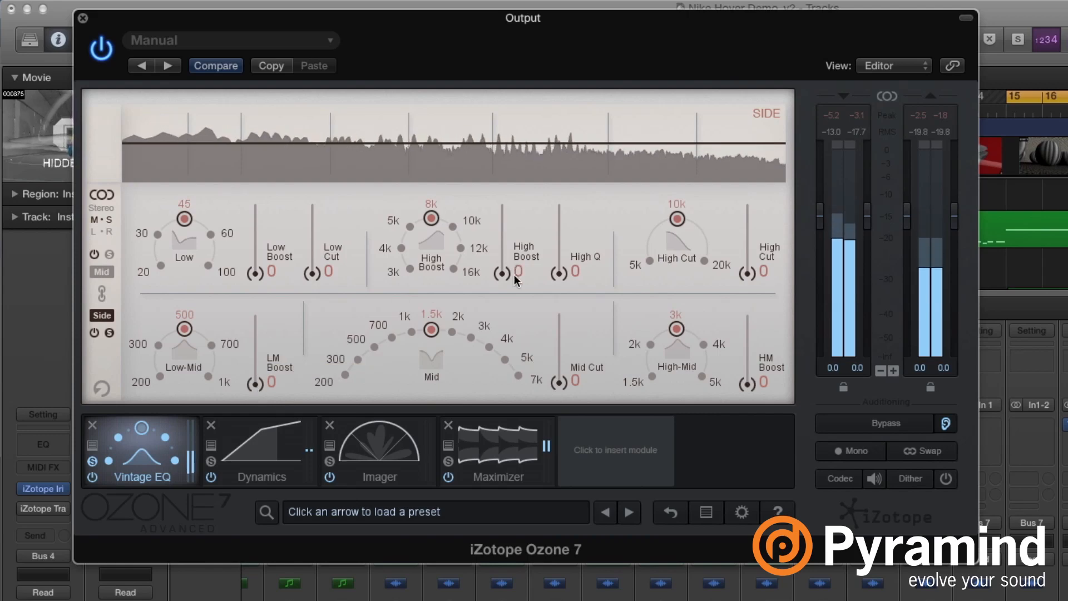
left_click_drag(503, 272, 501, 235)
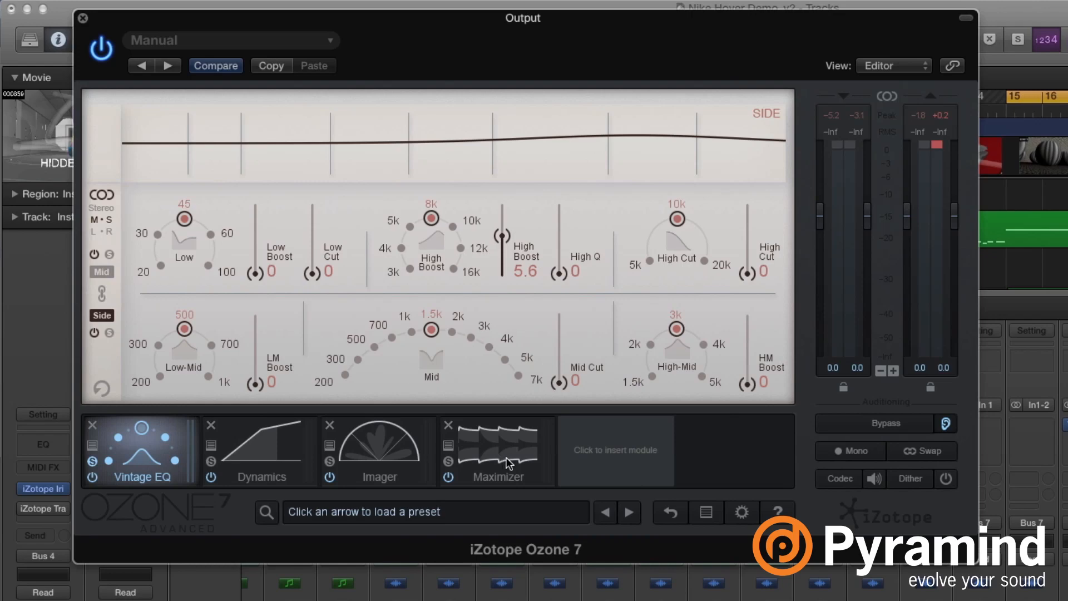
Step: Open the Ozone 7 preset manager and browse the All-Purpose Mastering and Genre-Specific Mastering presets
left_click(617, 455)
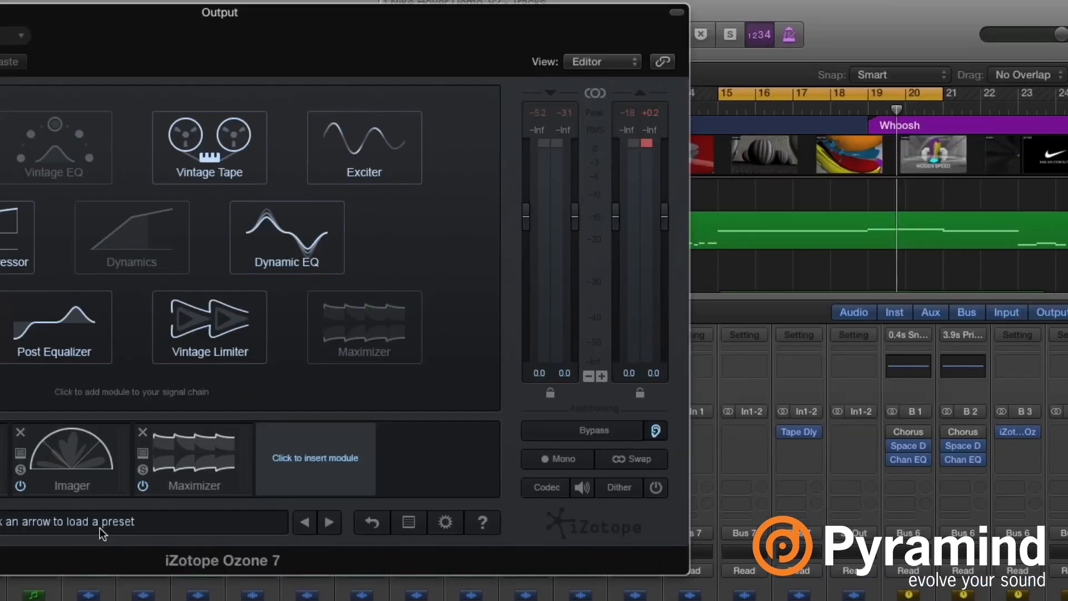
left_click(410, 533)
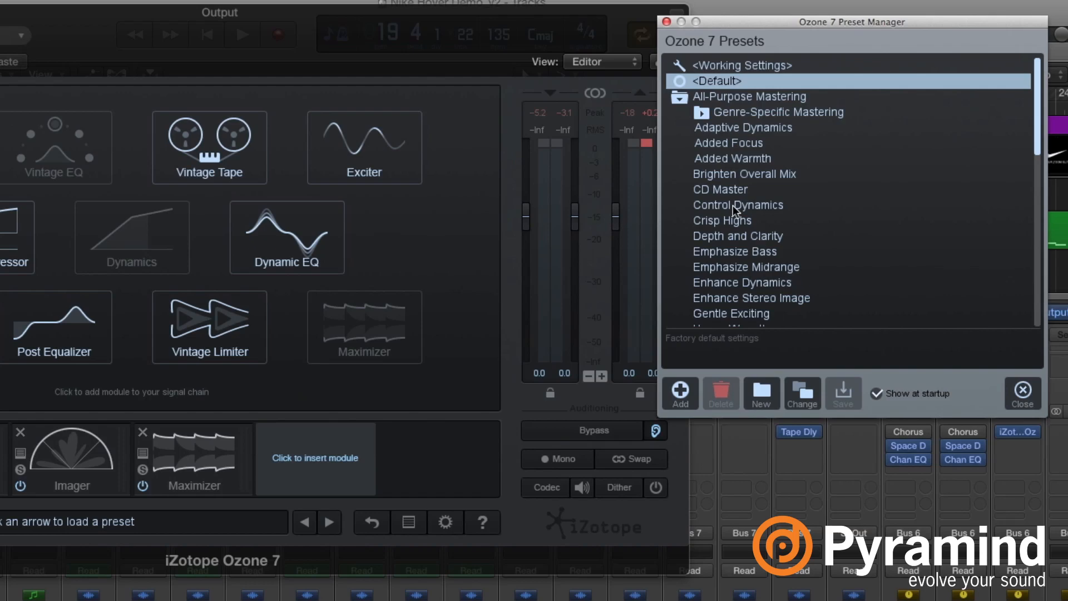
scroll(730, 208, "down", 10)
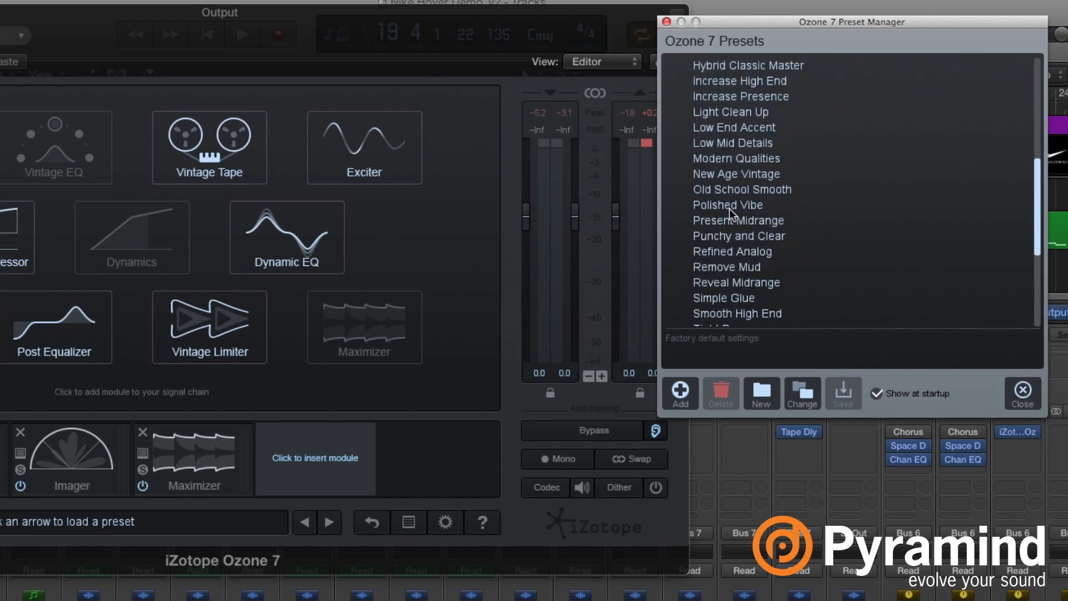
scroll(729, 209, "down", 3)
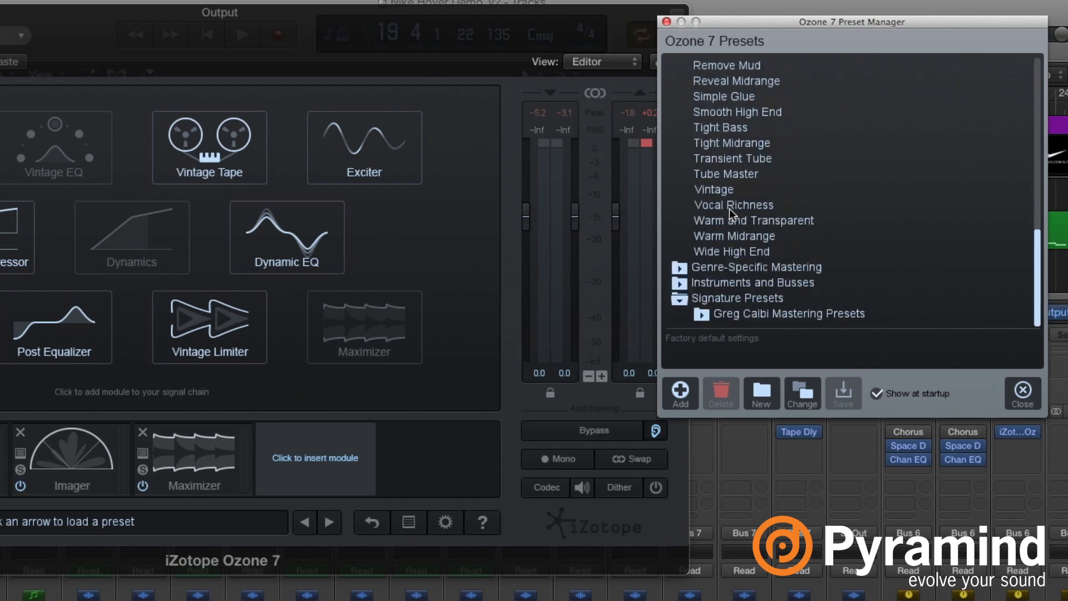
left_click(677, 267)
scroll(798, 265, "down", 2)
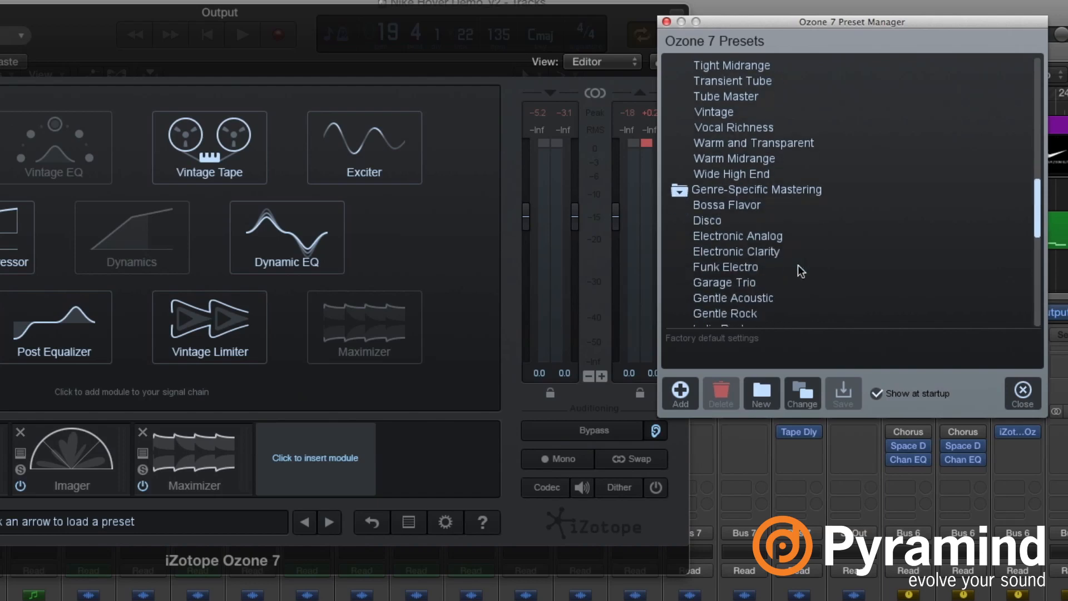
scroll(798, 266, "up", 2)
left_click(680, 251)
scroll(837, 193, "up", 2)
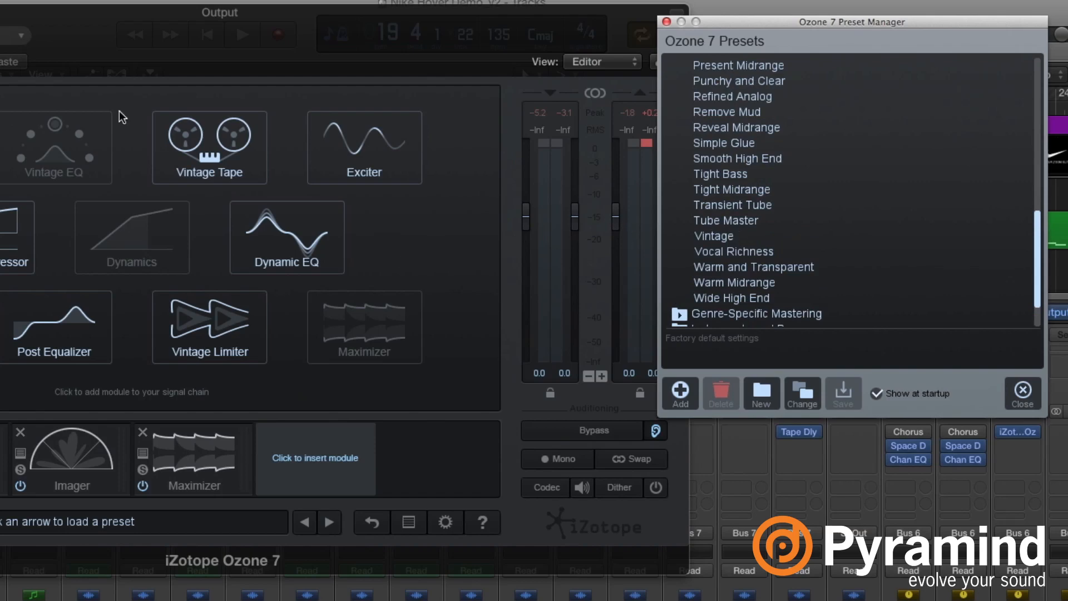
Step: Uncover the module chain and audition the Transient Tube, Tube Master, Vintage, and Warm and Transparent presets during playback, returning to Transient Tube
left_click_drag(112, 19, 303, 23)
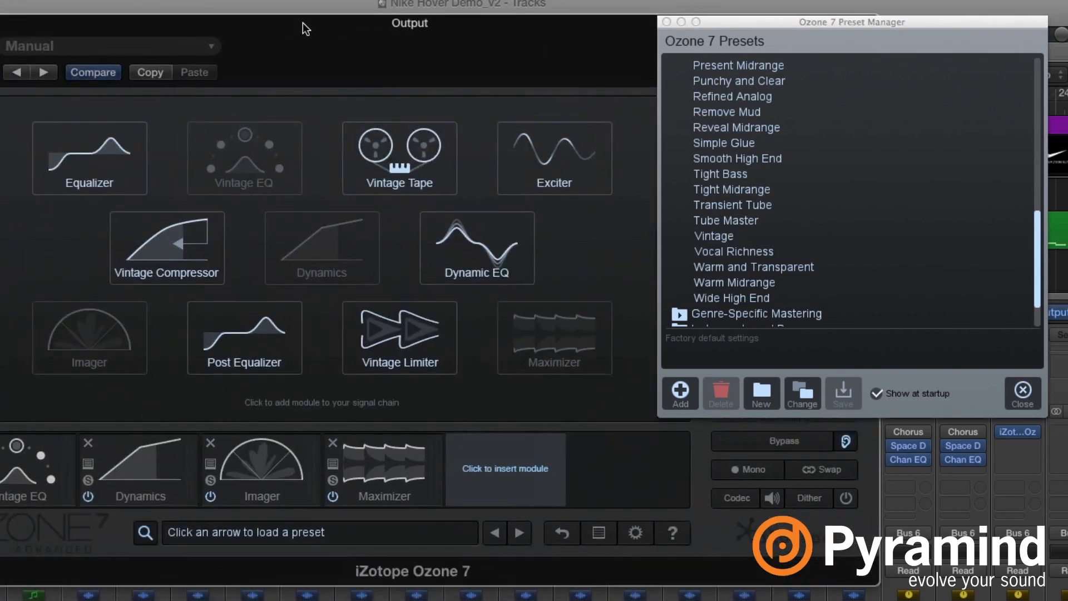
left_click(739, 207)
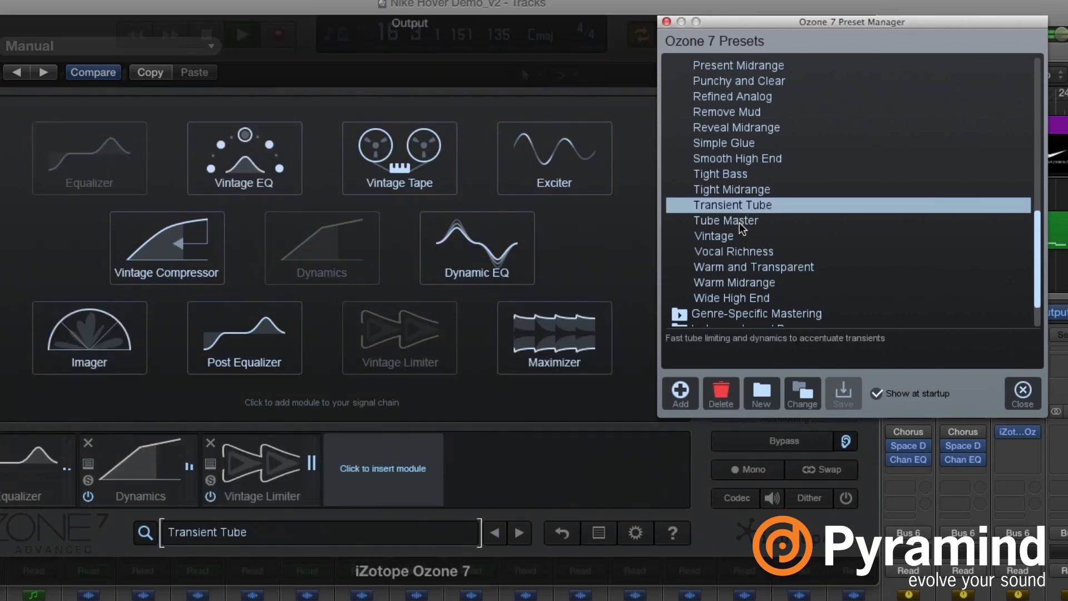
left_click(741, 223)
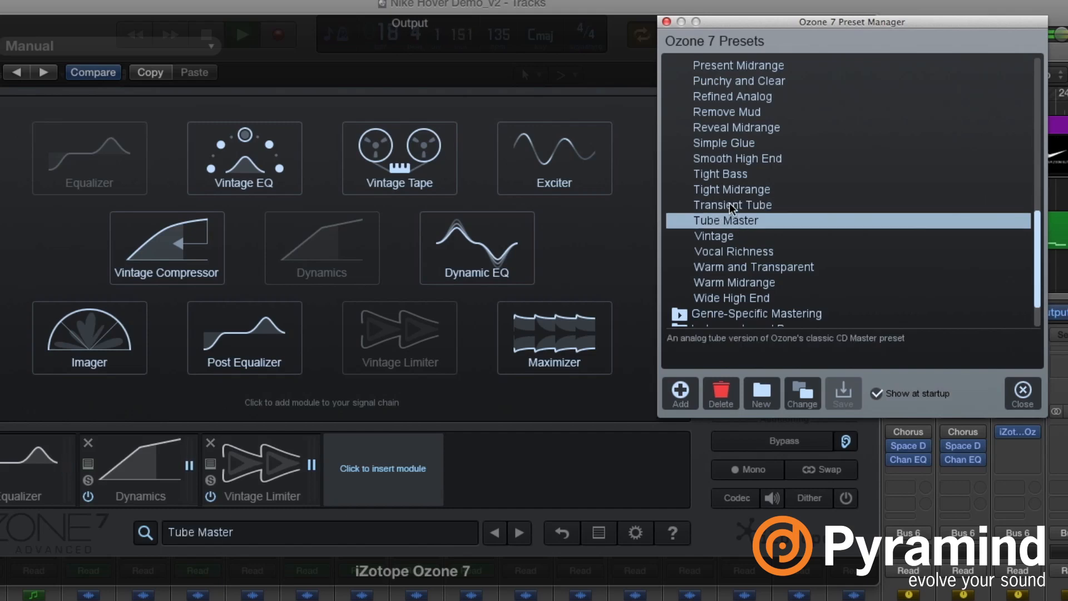
left_click(723, 238)
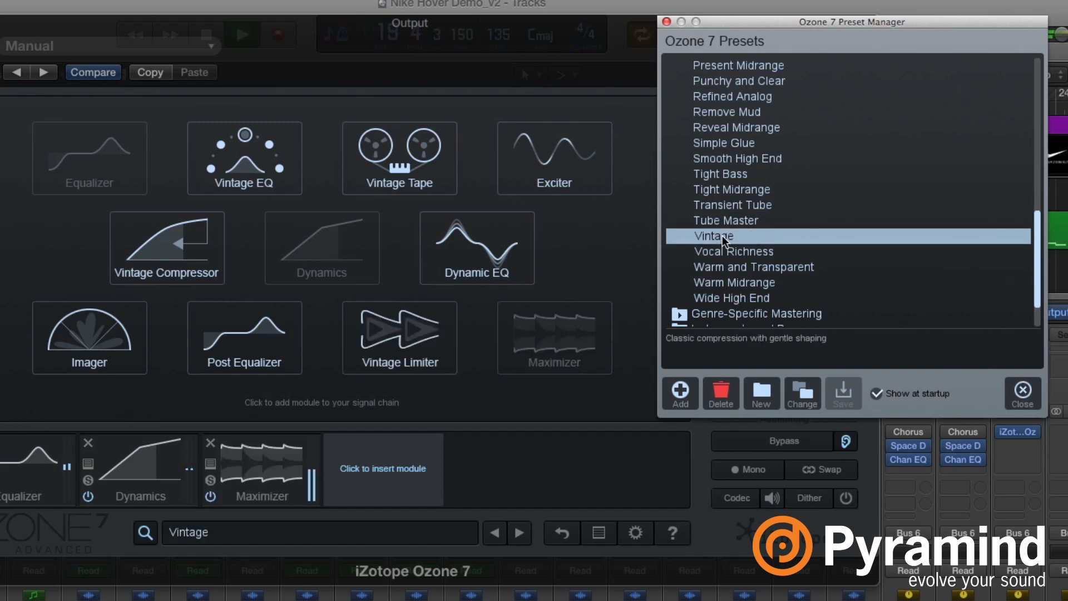
left_click(747, 269)
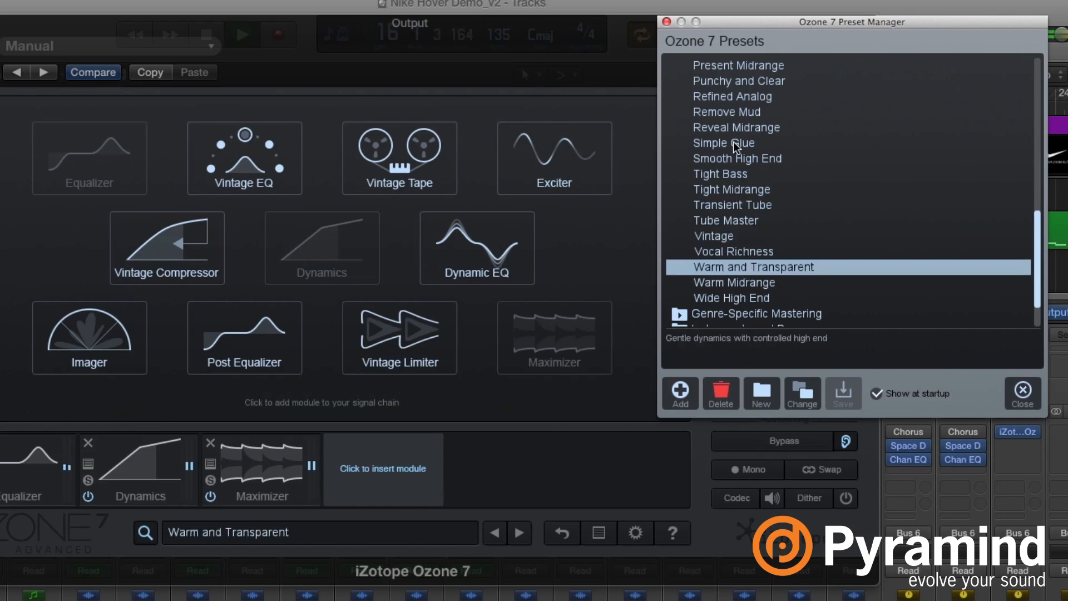
left_click(734, 208)
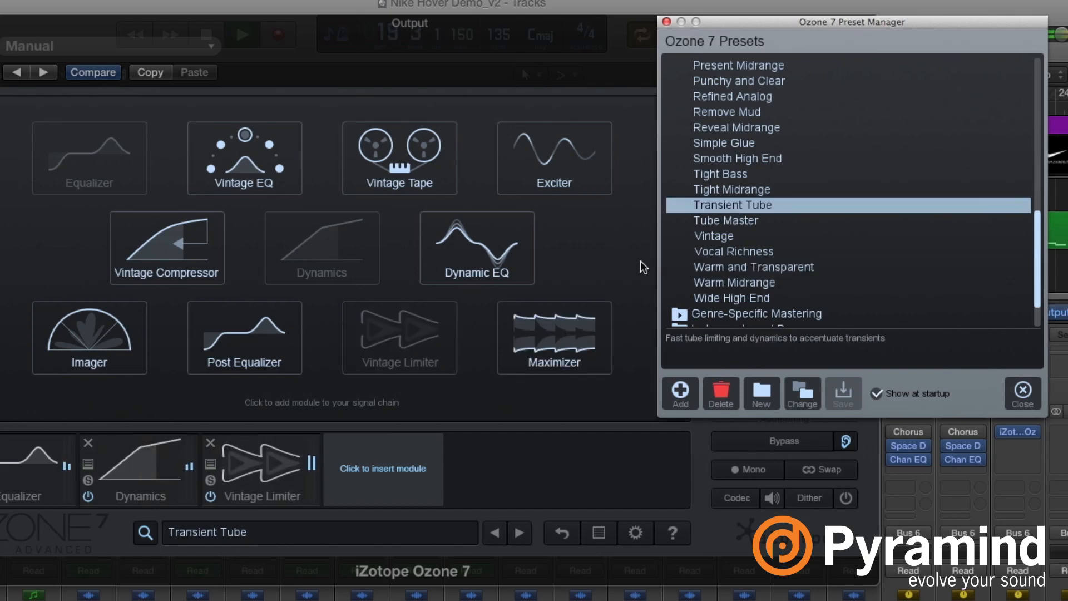
Step: Audition the Punchy and Clear preset, reload Transient Tube, and compare it with all Ozone processing bypassed and active
scroll(752, 248, "up", 3)
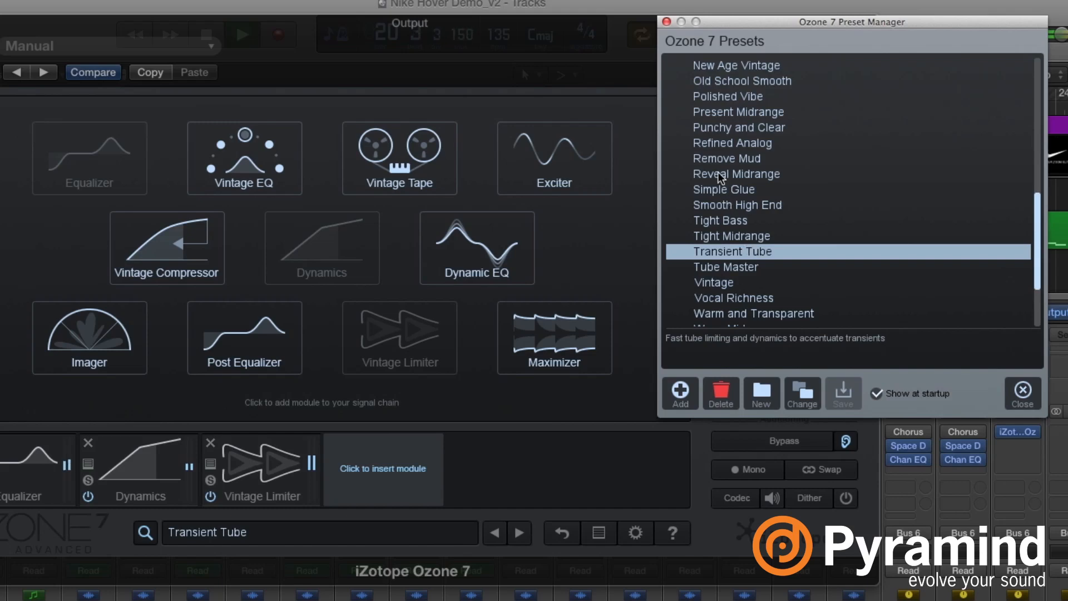
left_click(718, 131)
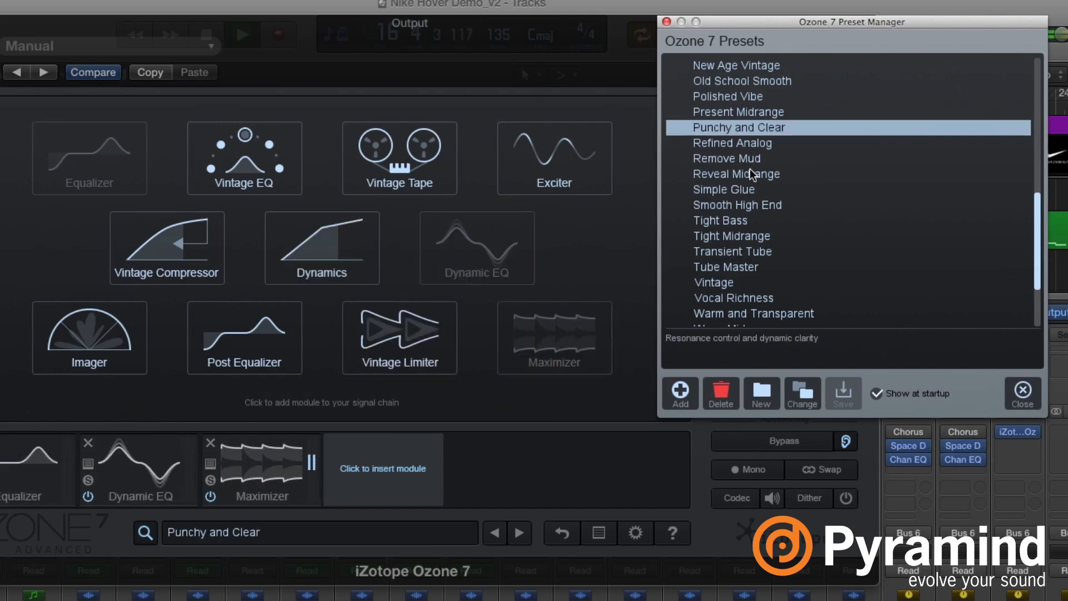
scroll(744, 262, "down", 4)
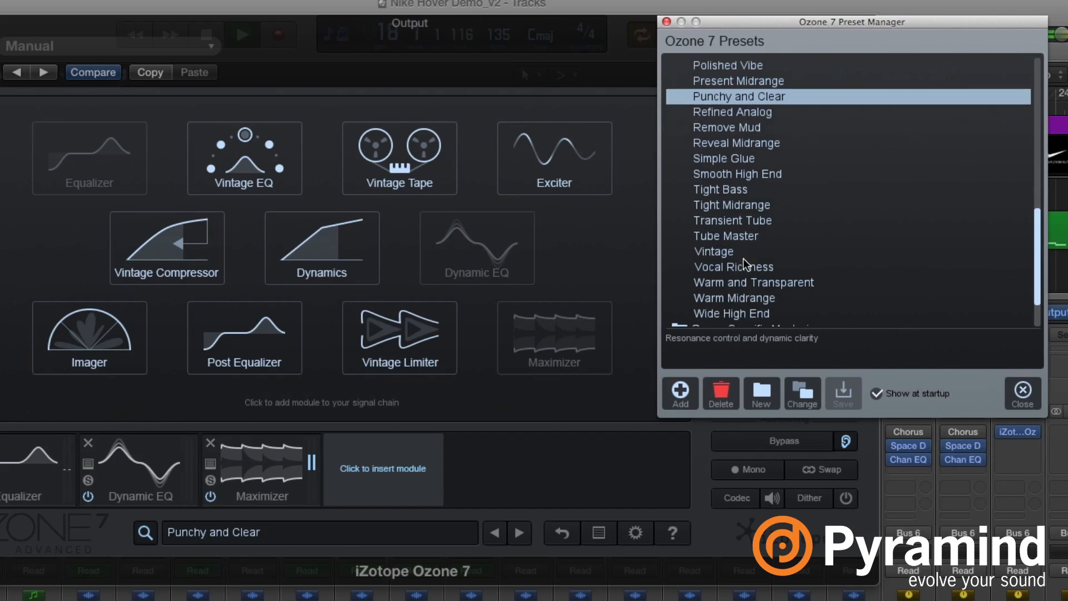
left_click(734, 190)
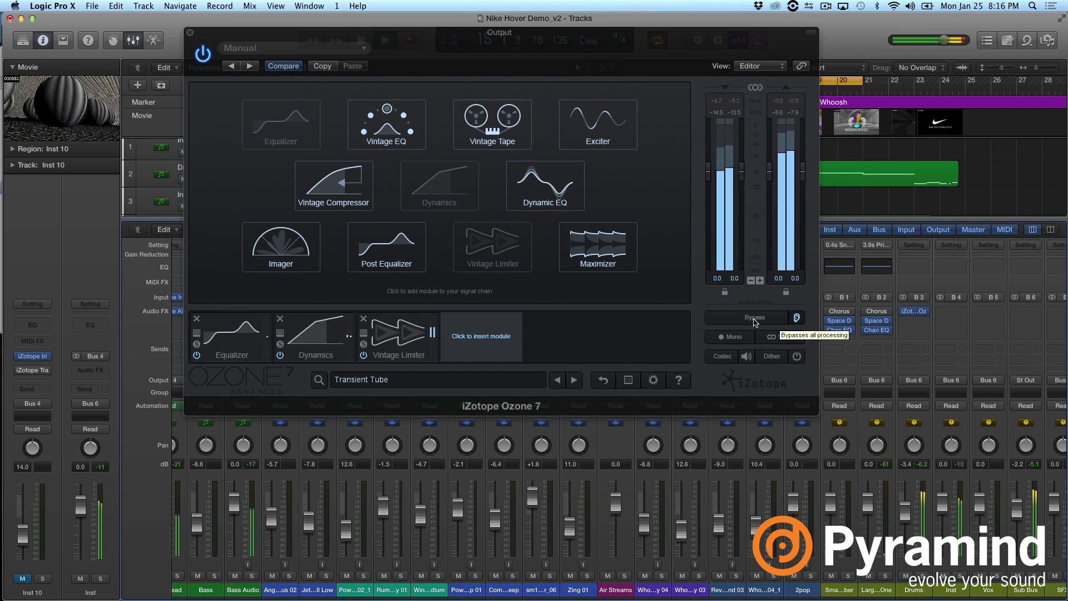
left_click(755, 319)
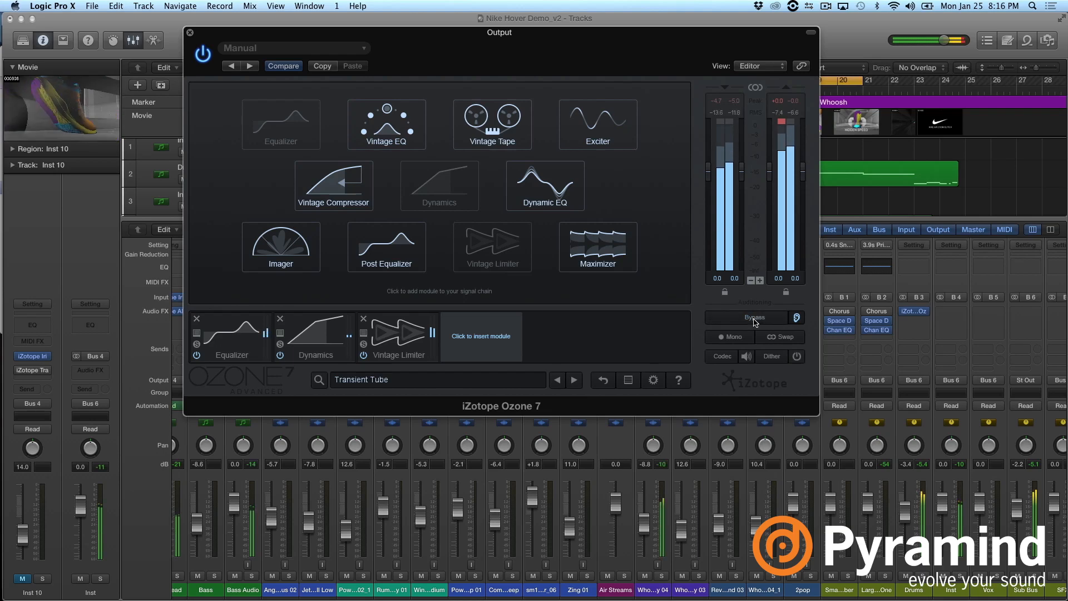
left_click(755, 322)
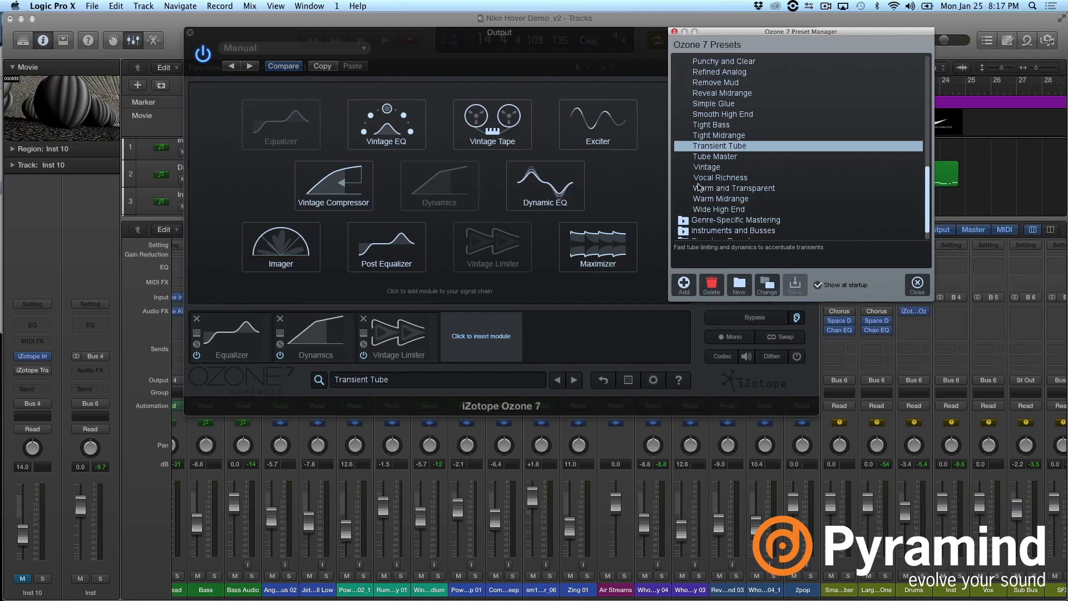
Step: Load the New Age Vintage preset and close the preset manager
scroll(711, 156, "up", 5)
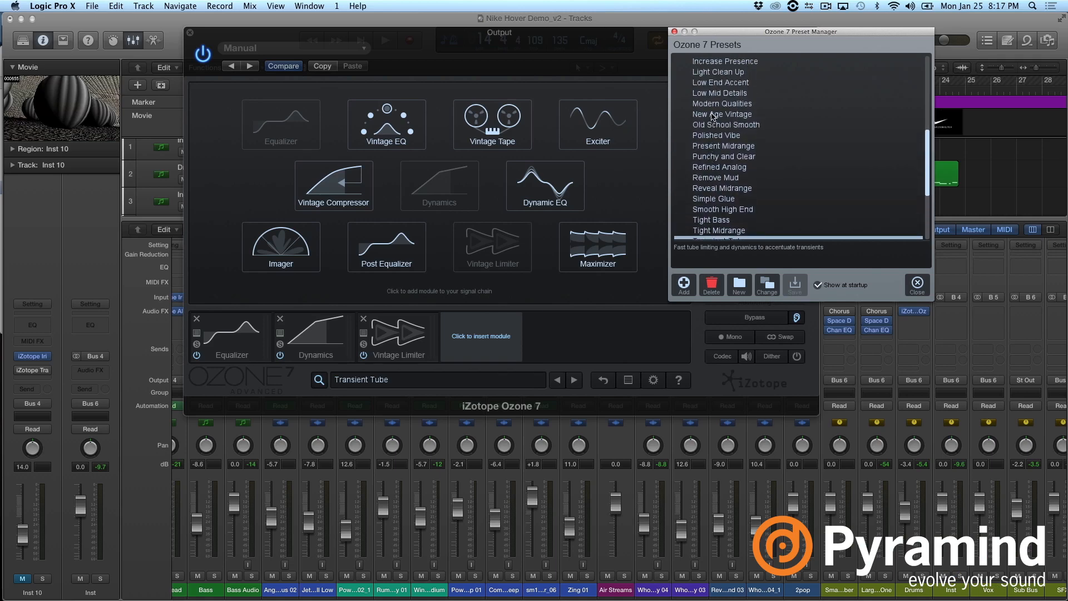
left_click(713, 115)
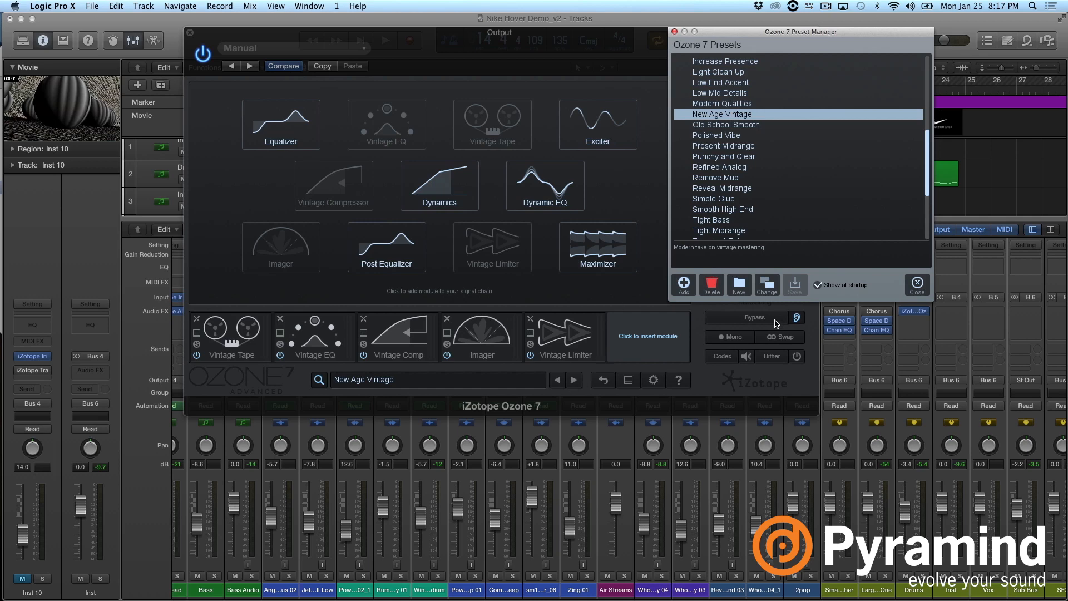
left_click(675, 31)
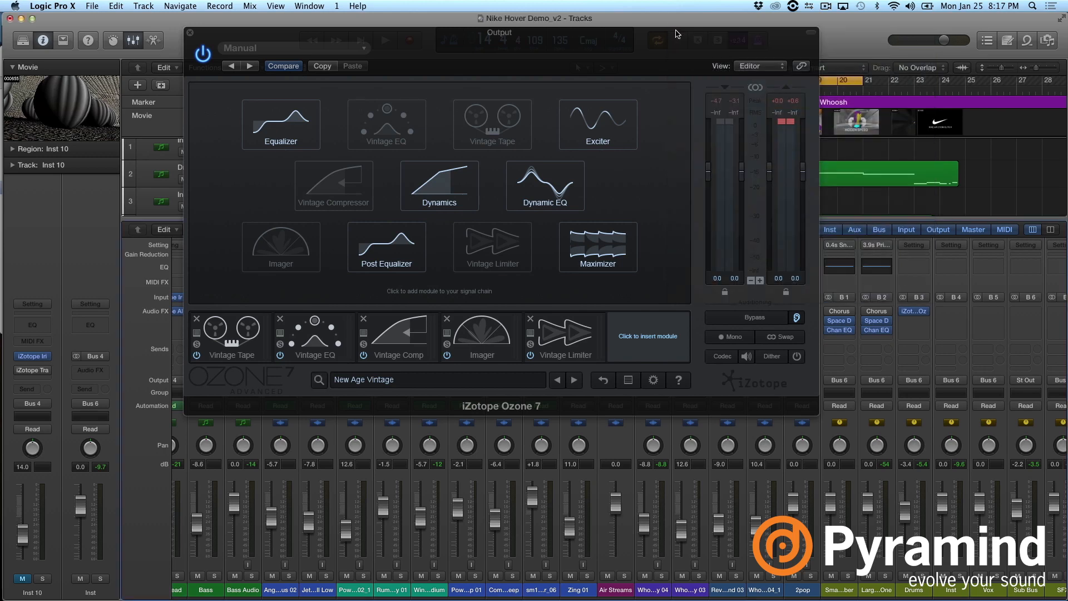
Step: Open Ozone's codec preview, set the format to MP3 and start playback
left_click(722, 357)
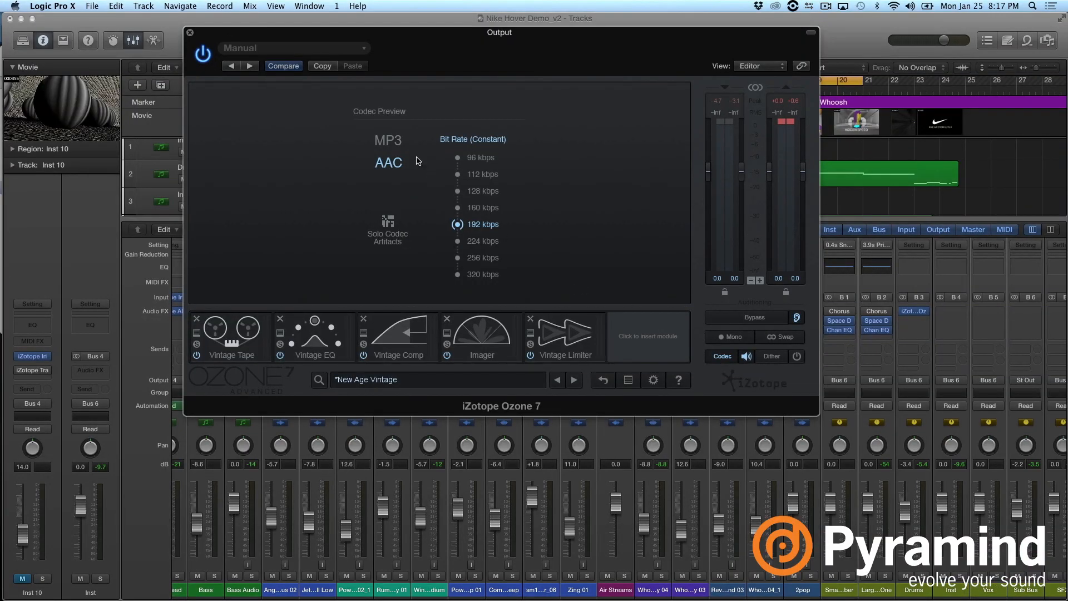
left_click(397, 141)
key("space")
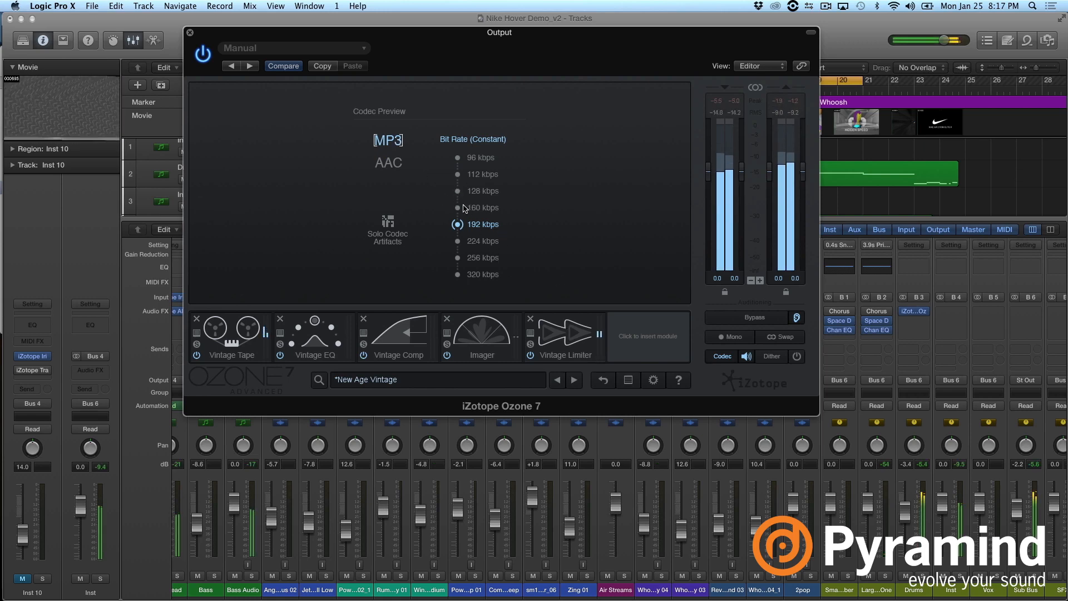
Step: Compare the MP3 preview at 96 kbps and 192 kbps, and compare the 192 kbps setting with codec preview off and on
left_click(457, 159)
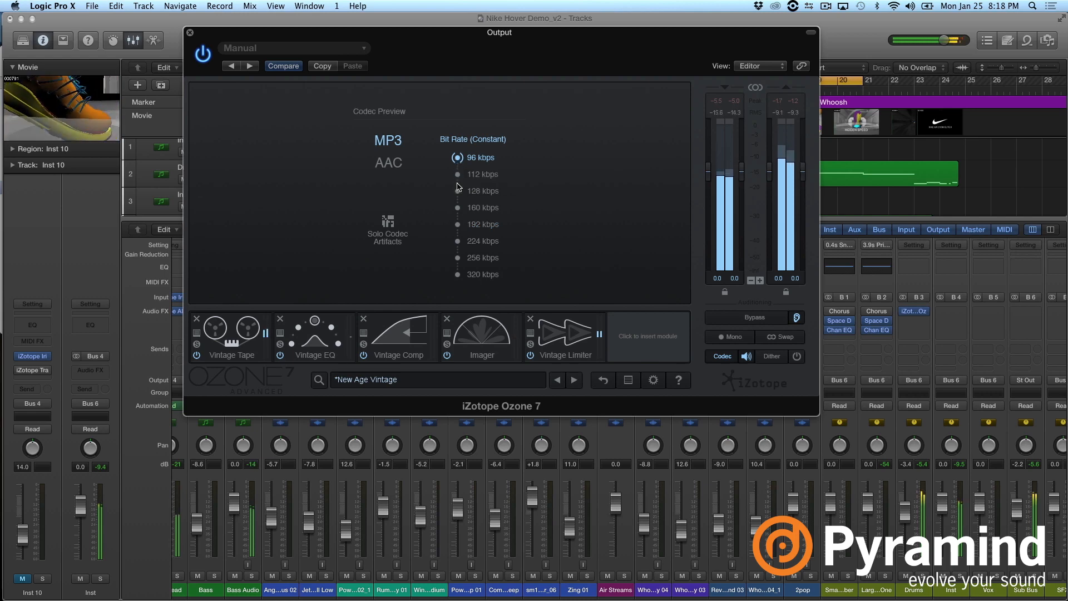
left_click(458, 225)
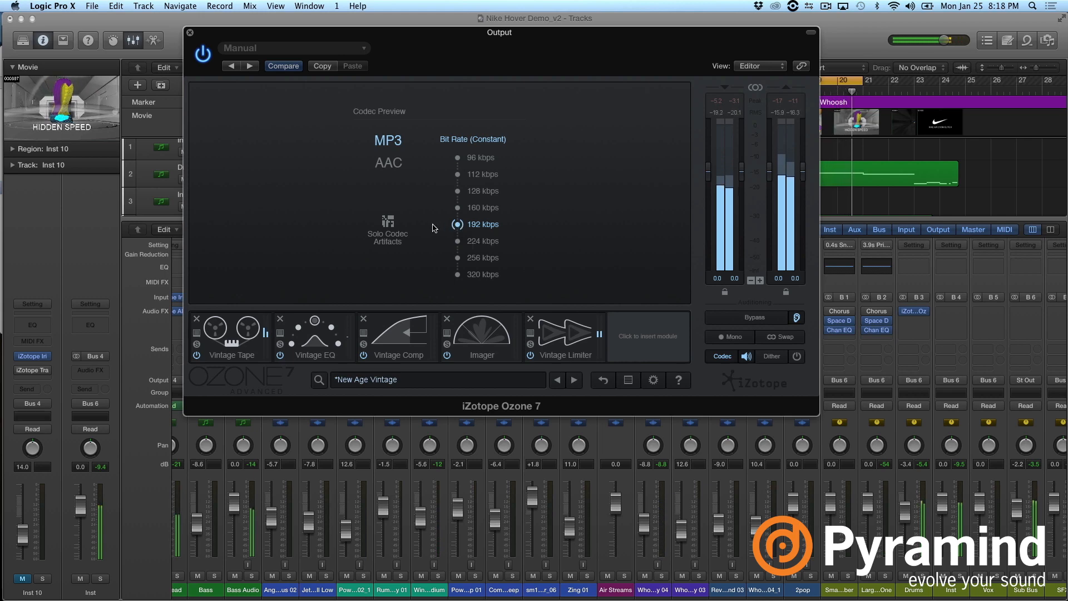
left_click(746, 357)
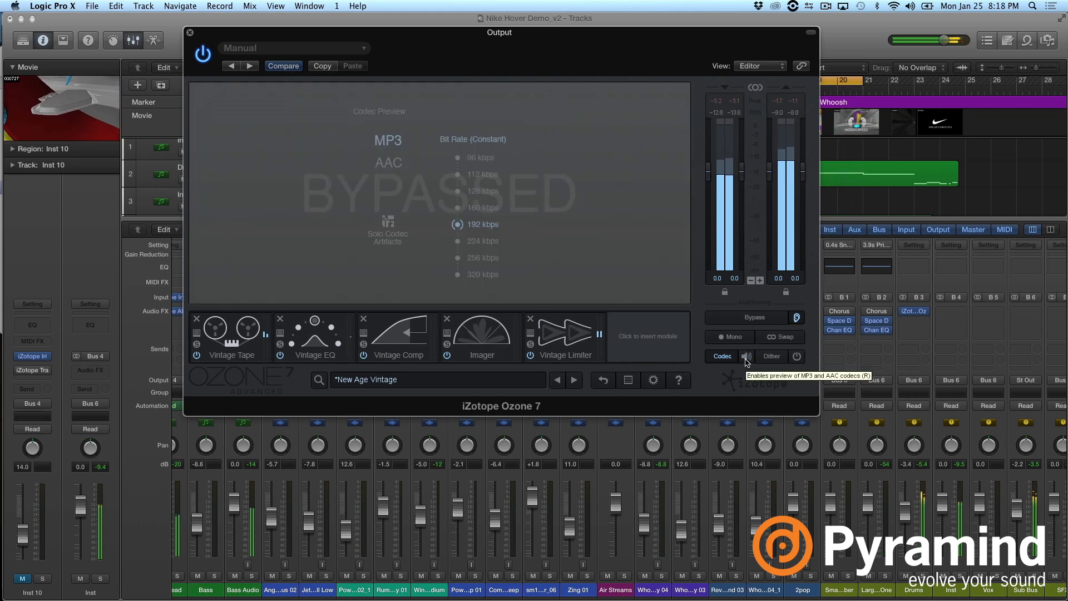
left_click(746, 357)
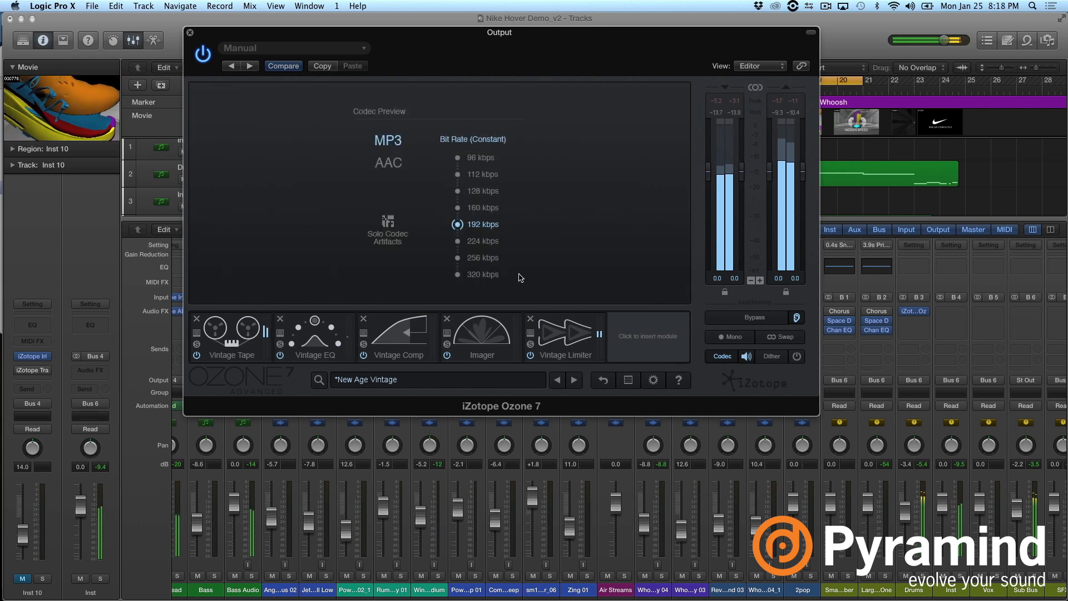
Step: Audition the soloed MP3 codec artifacts at 192 kbps, inspect the Vintage EQ and Vintage Tape modules, and reopen the codec preview
left_click(389, 223)
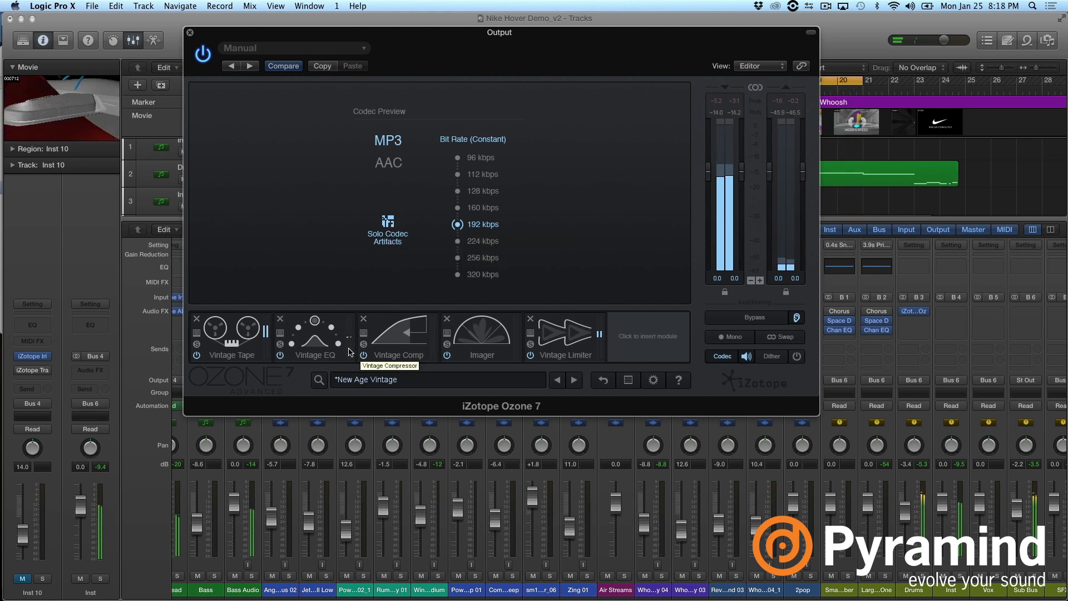
left_click(305, 335)
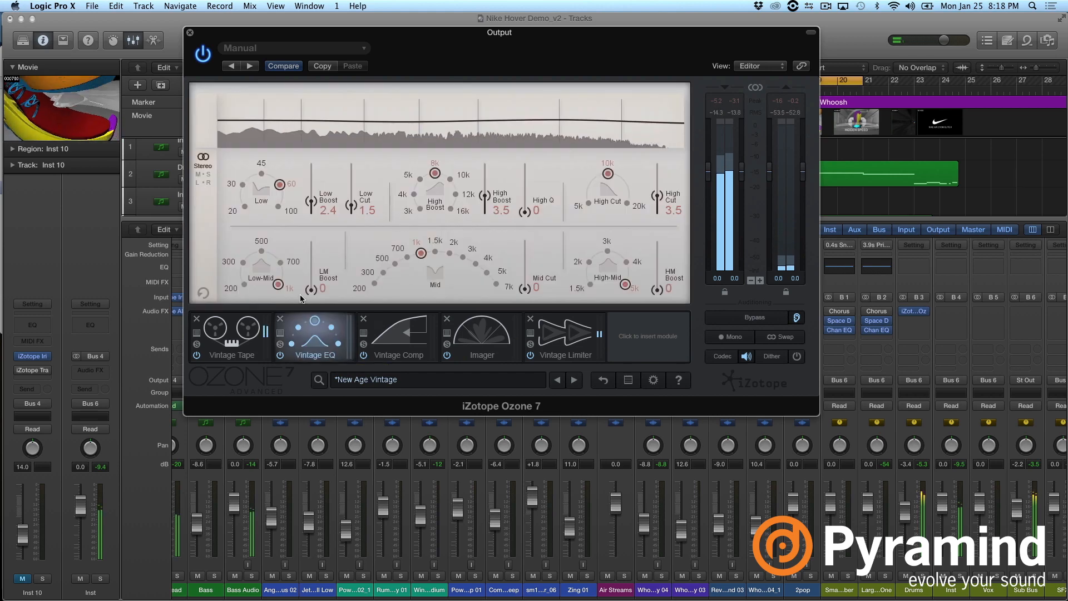
left_click(231, 337)
left_click(312, 337)
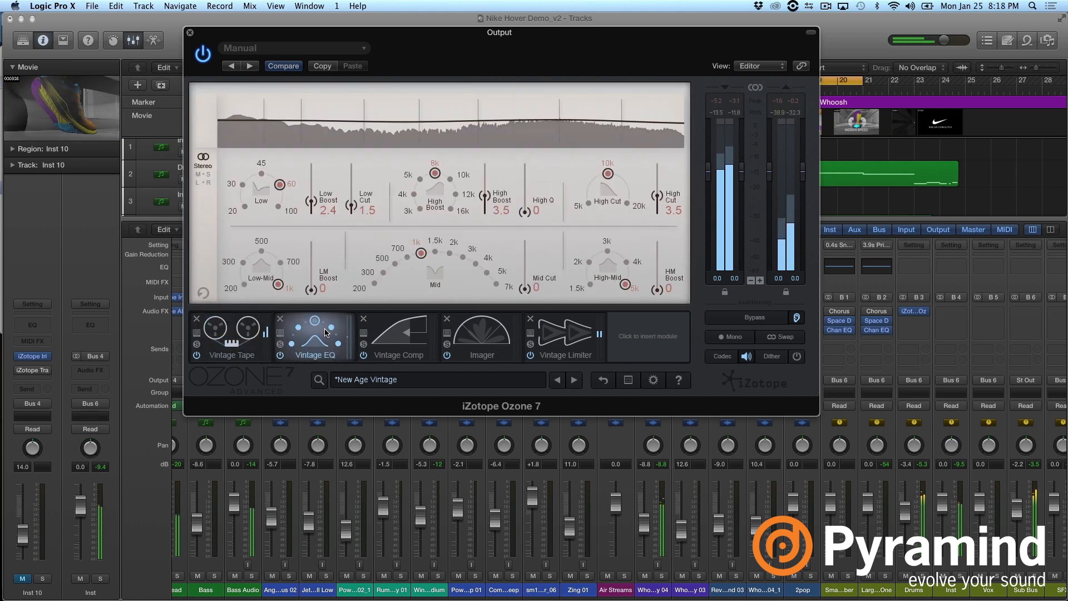
left_click(735, 356)
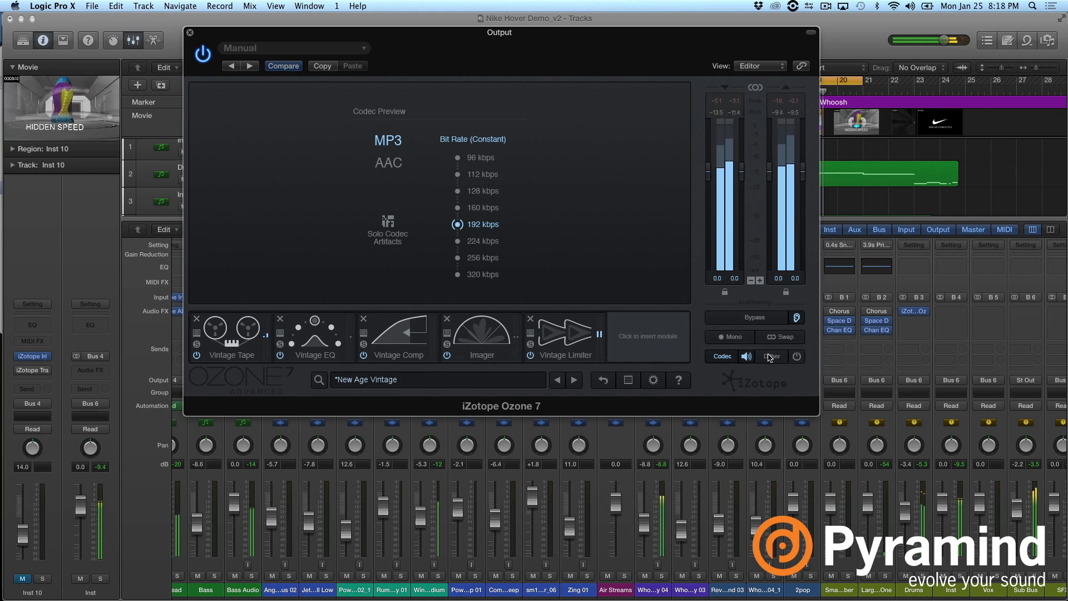
Step: Show the Vintage Tape module's settings, and view and close the Vintage EQ presets
left_click(239, 339)
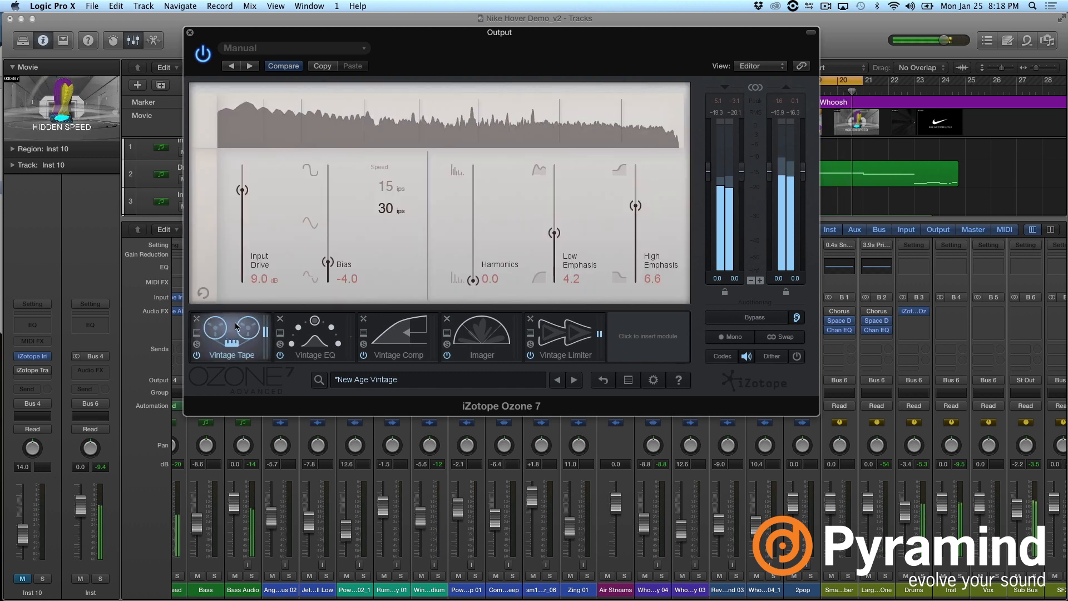
left_click(280, 333)
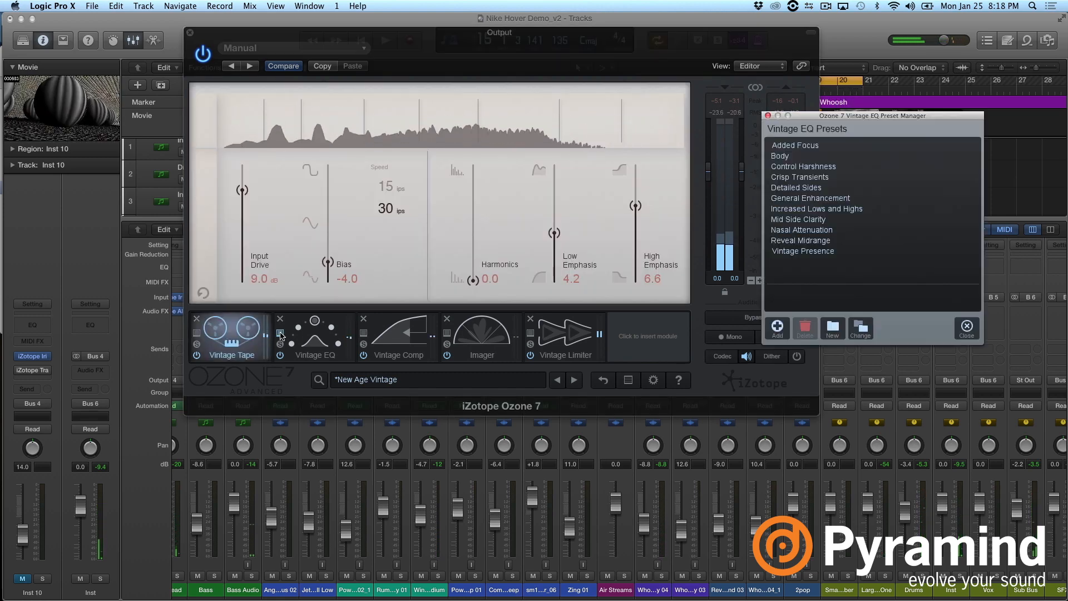
left_click(769, 117)
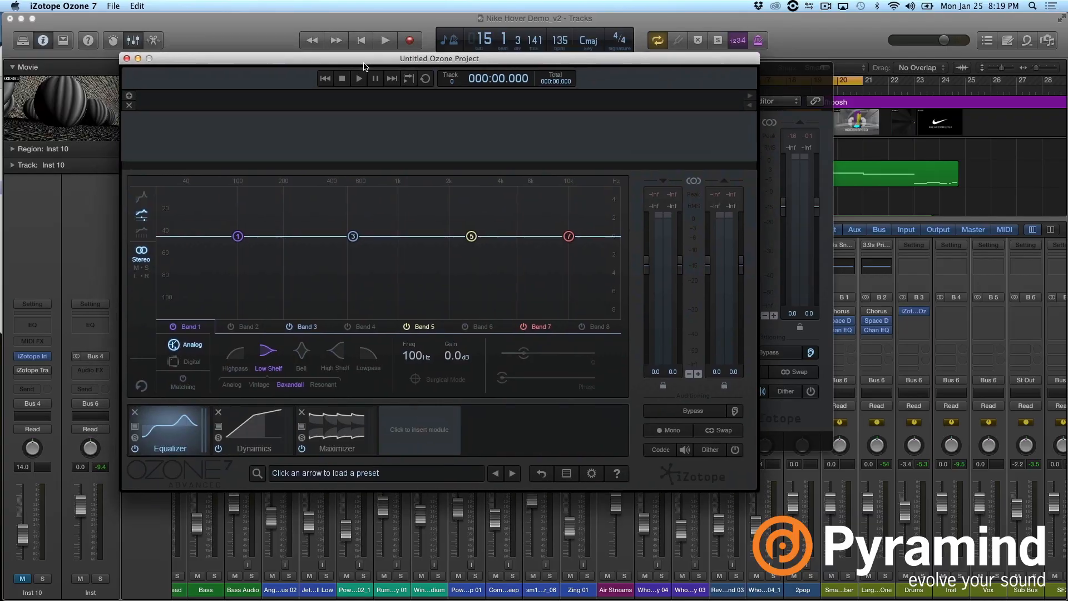
Step: Reposition the untitled standalone Ozone project window slightly and switch to Finder
left_click_drag(364, 64, 371, 79)
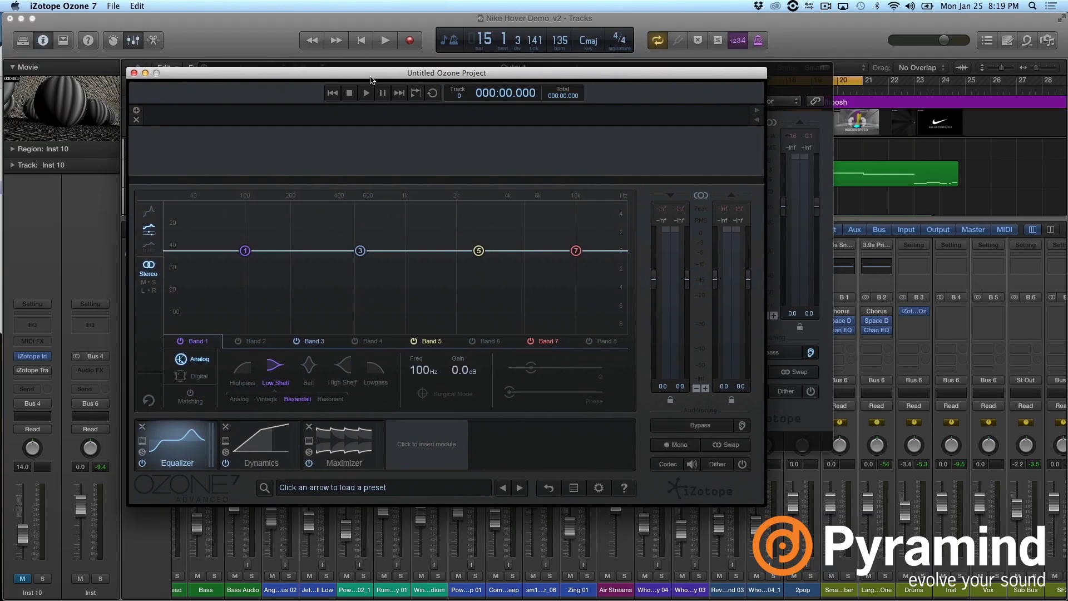
key("super+Tab")
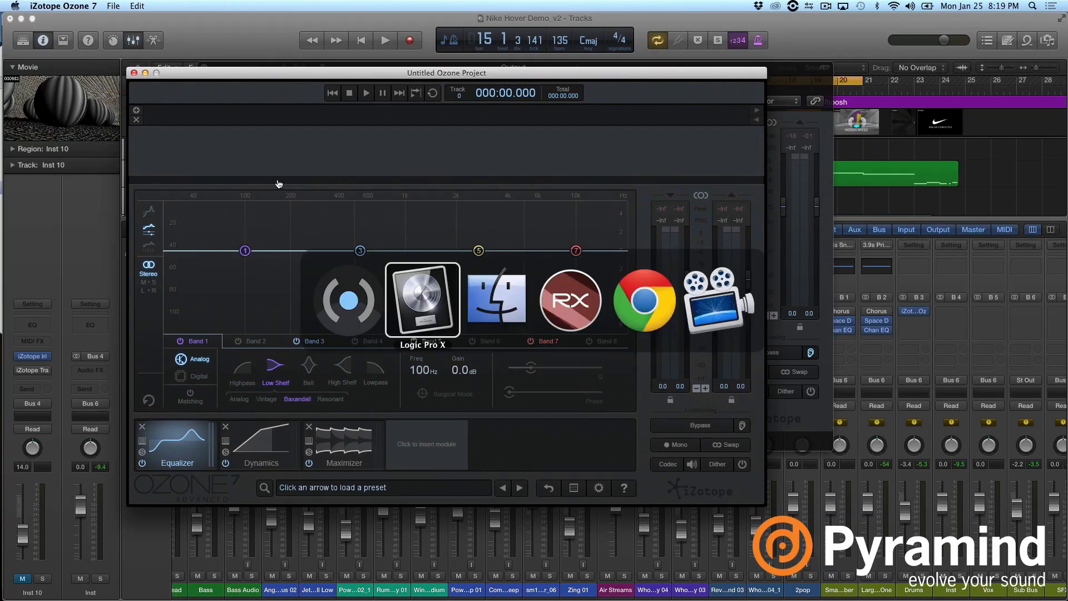
key("super+Tab")
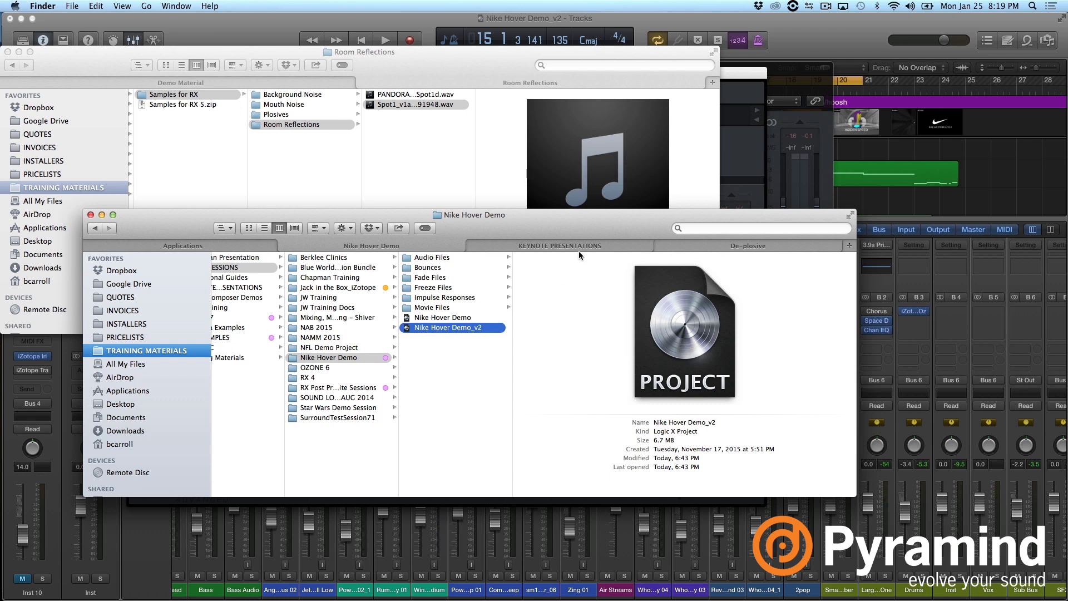
Step: Browse Dropbox to the Music folder and select BC_R&B SynthPop_R2.mp3
left_click(739, 246)
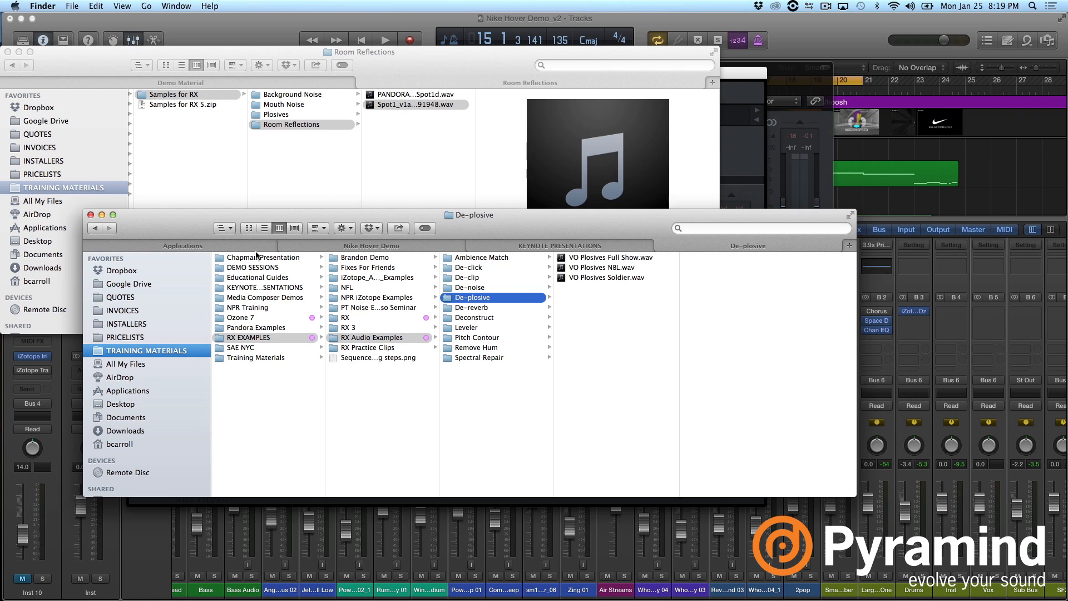
left_click(165, 272)
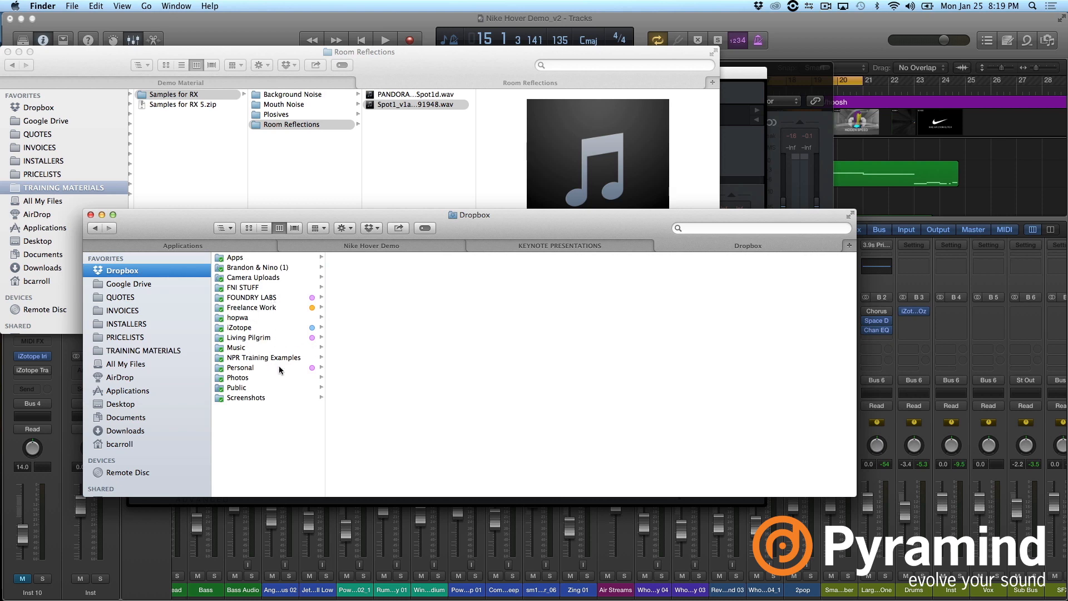
left_click(270, 337)
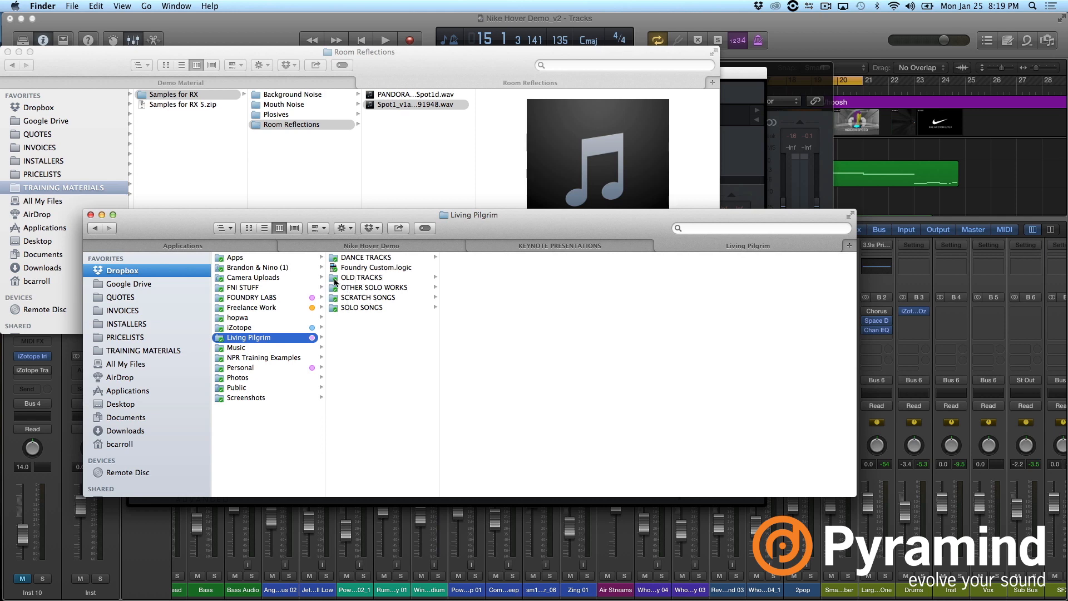
left_click(262, 348)
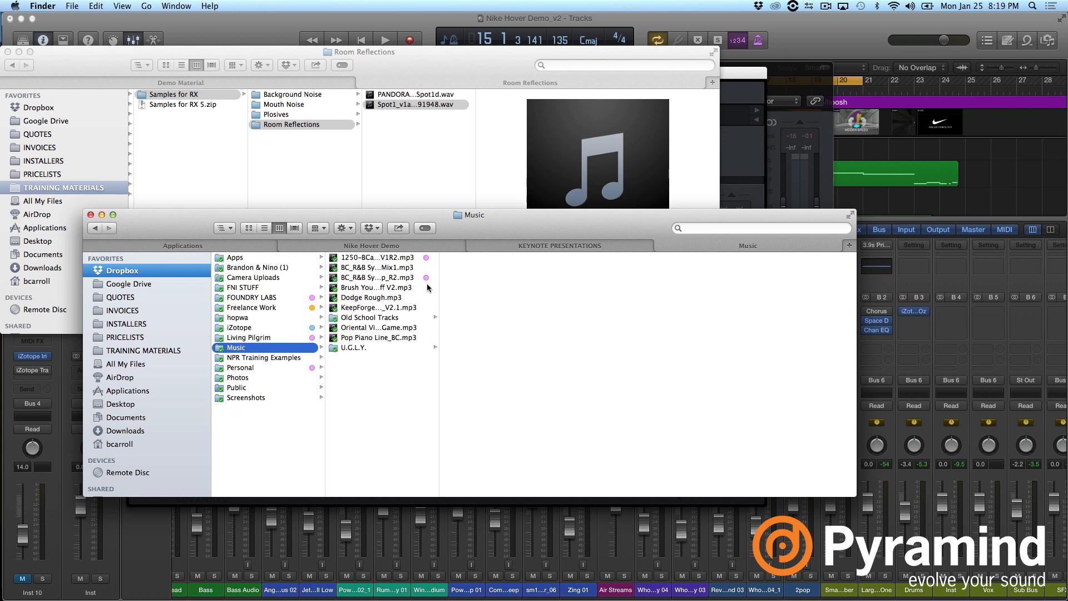
double_click(439, 301)
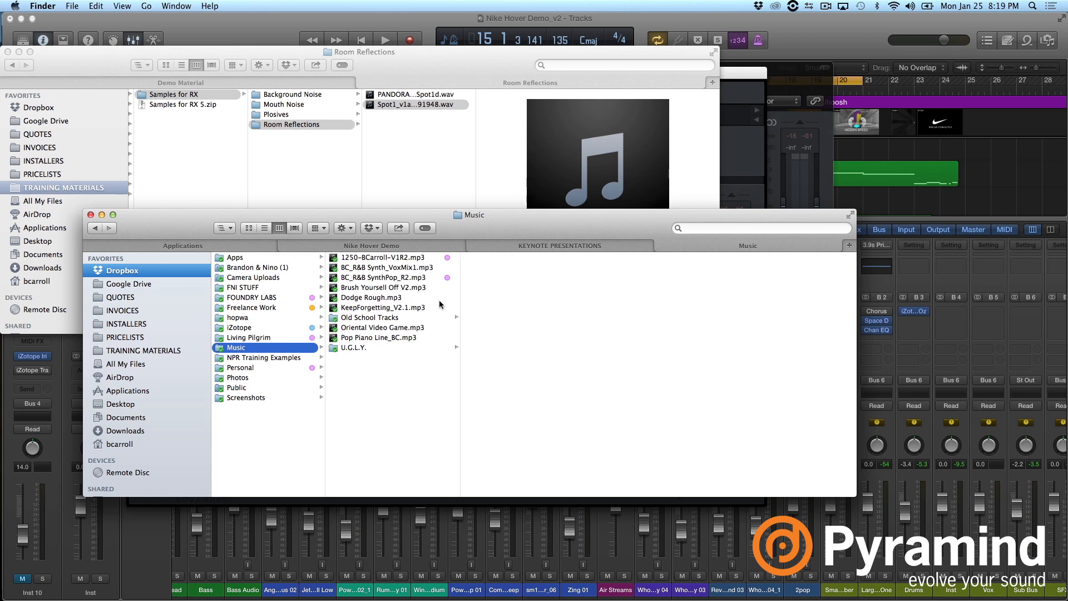
left_click(390, 277)
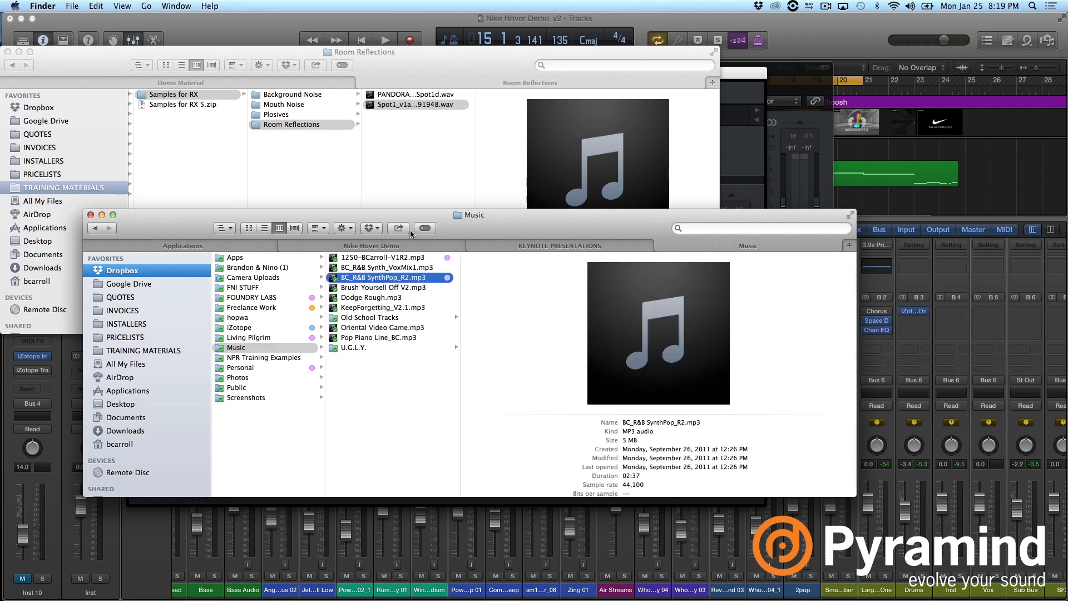
Step: Arrange the Finder and Ozone windows so both are visible, and import BC_R&B SynthPop_R2.mp3 into the untitled Ozone project
left_click_drag(467, 222, 560, 353)
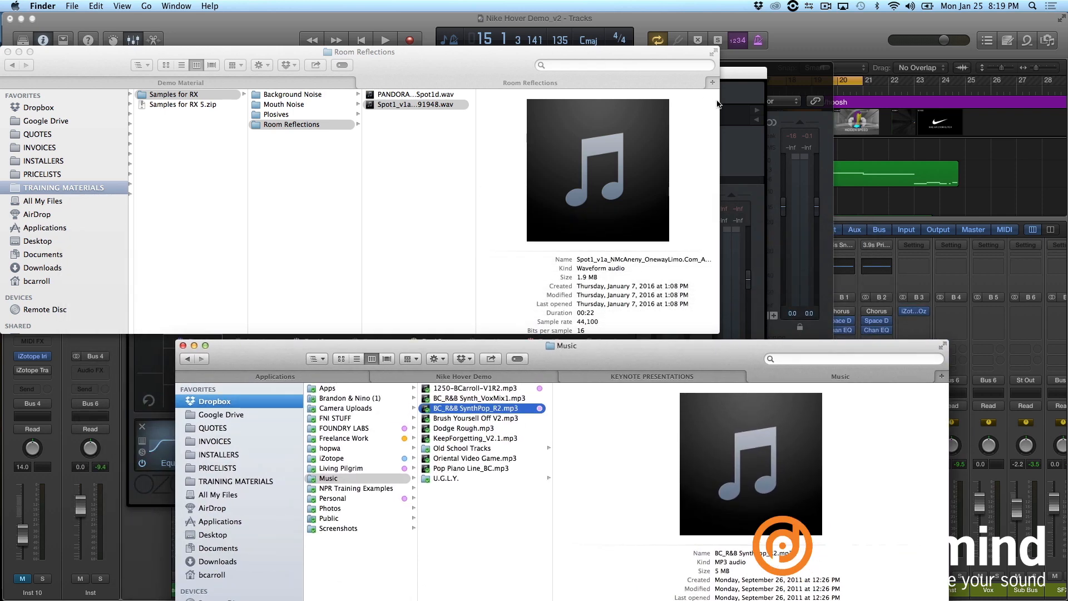
left_click(744, 110)
left_click(809, 350)
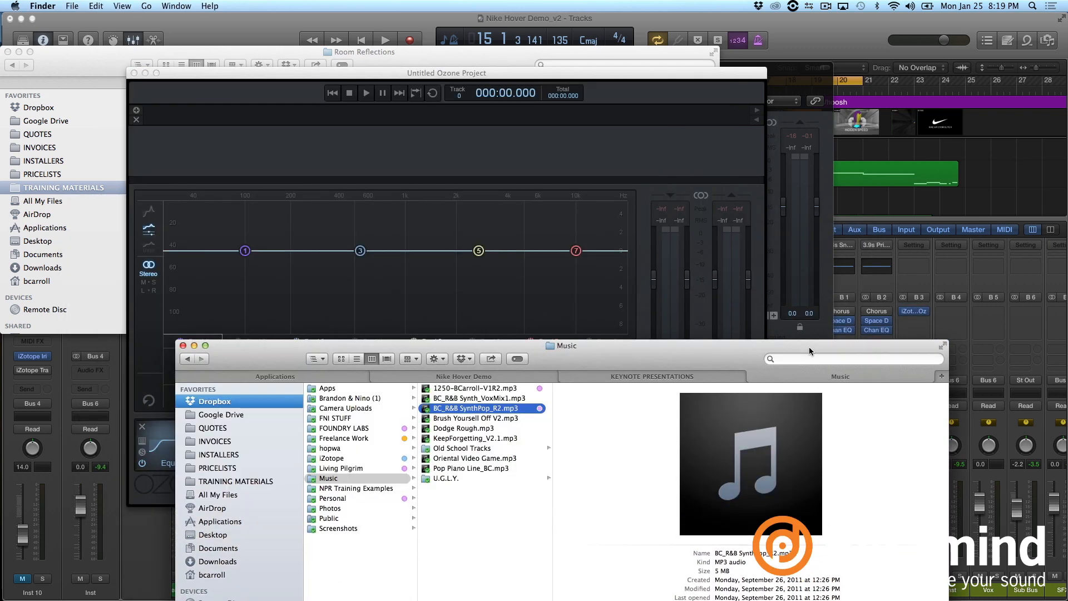
left_click_drag(446, 409, 408, 165)
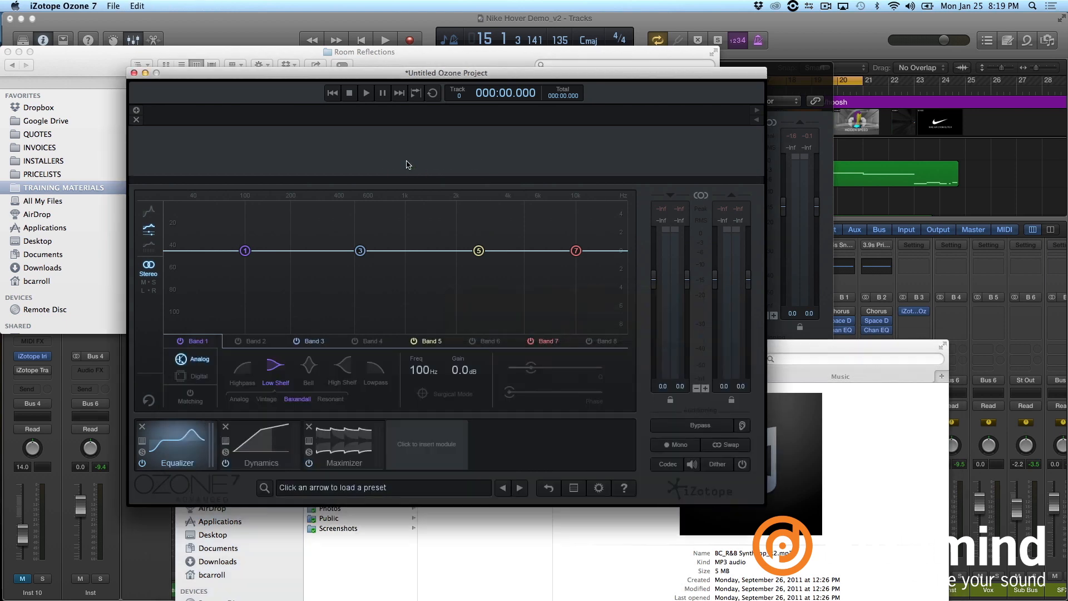
Step: Play the imported track from the start, lower both output gains to -3.4 dB, and stop playback
key("space")
key("space")
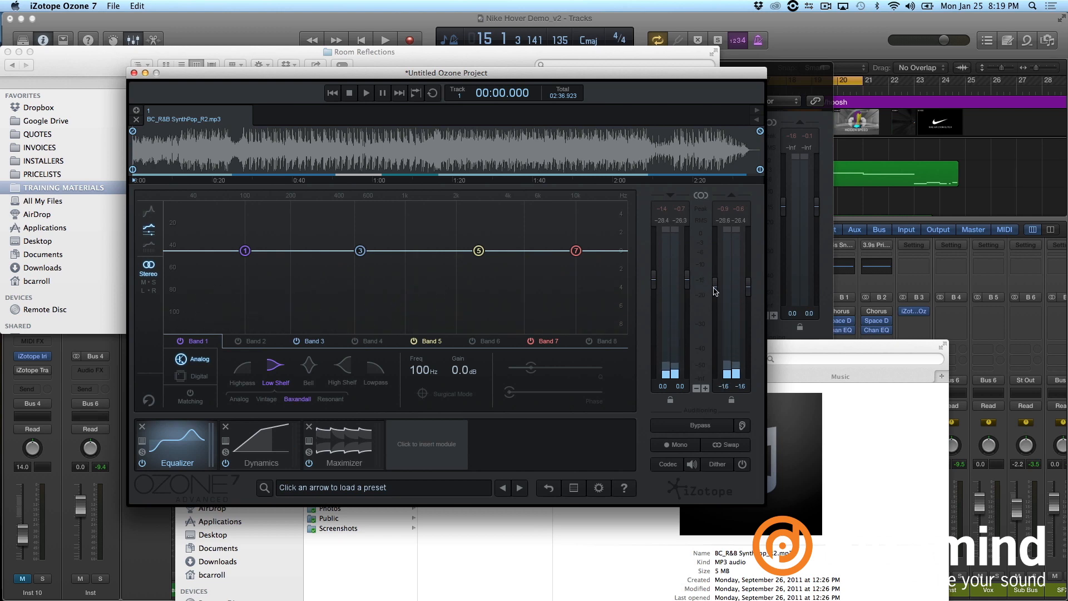
key("space")
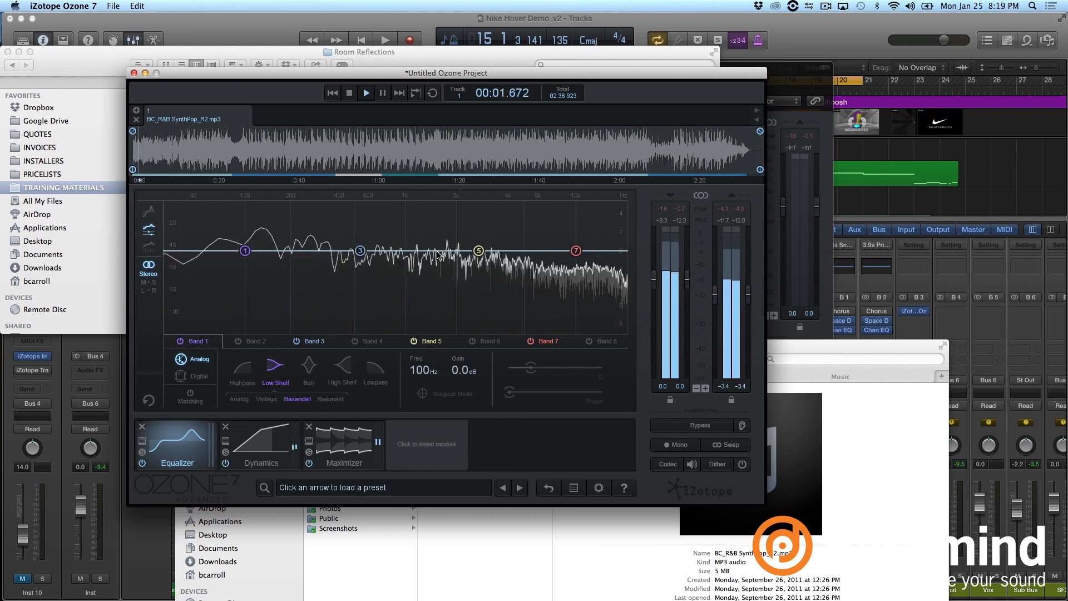
key("space")
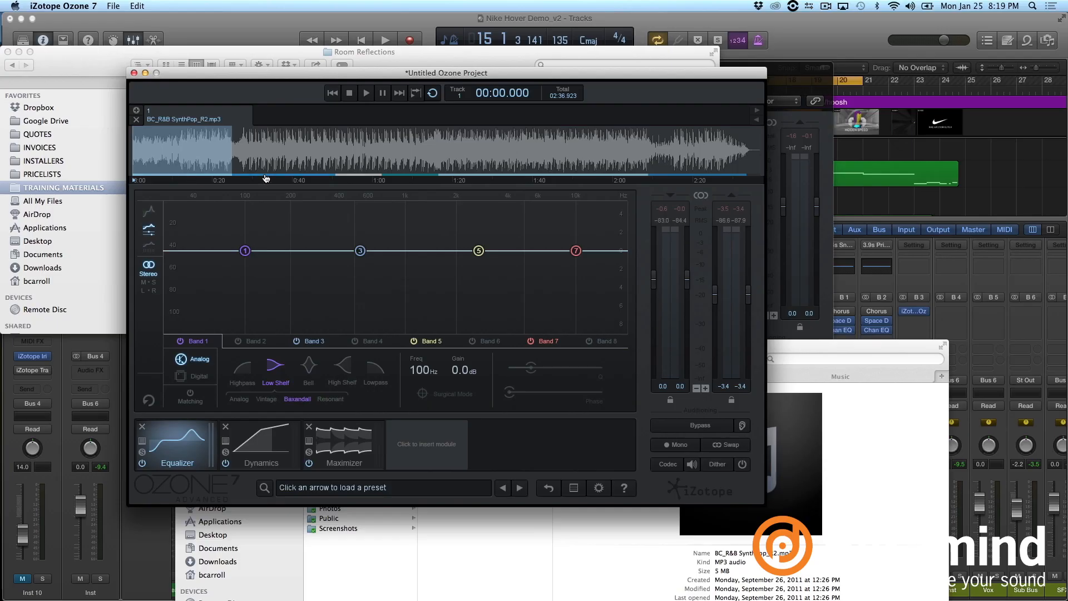
Step: Select individual song sections of the waveform for looping, including those starting at about 0:24 and 1:02
left_click(287, 170)
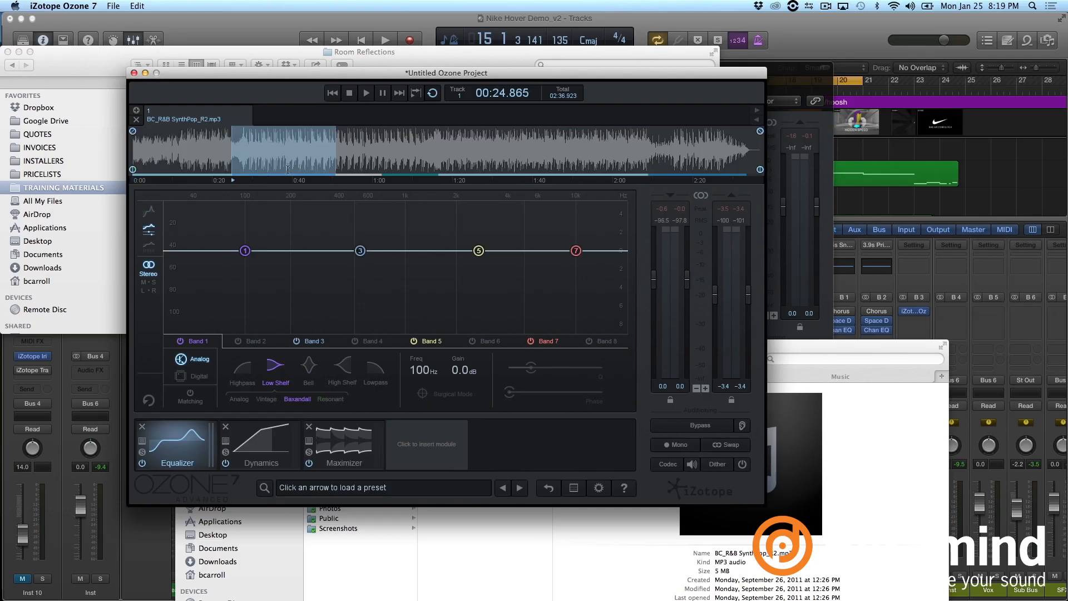
left_click(352, 173)
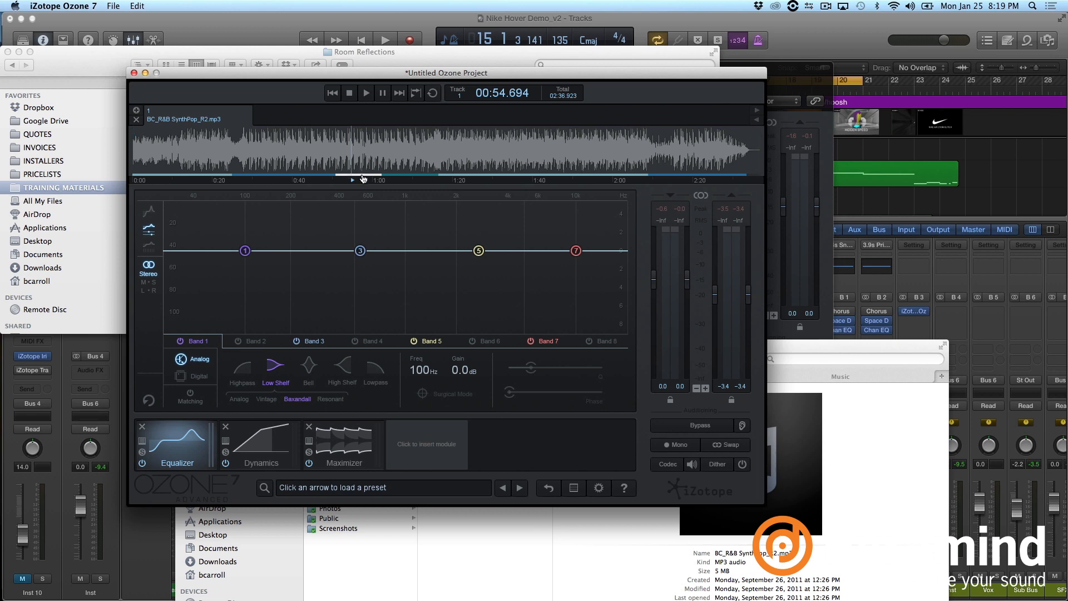
left_click(364, 178)
left_click(402, 178)
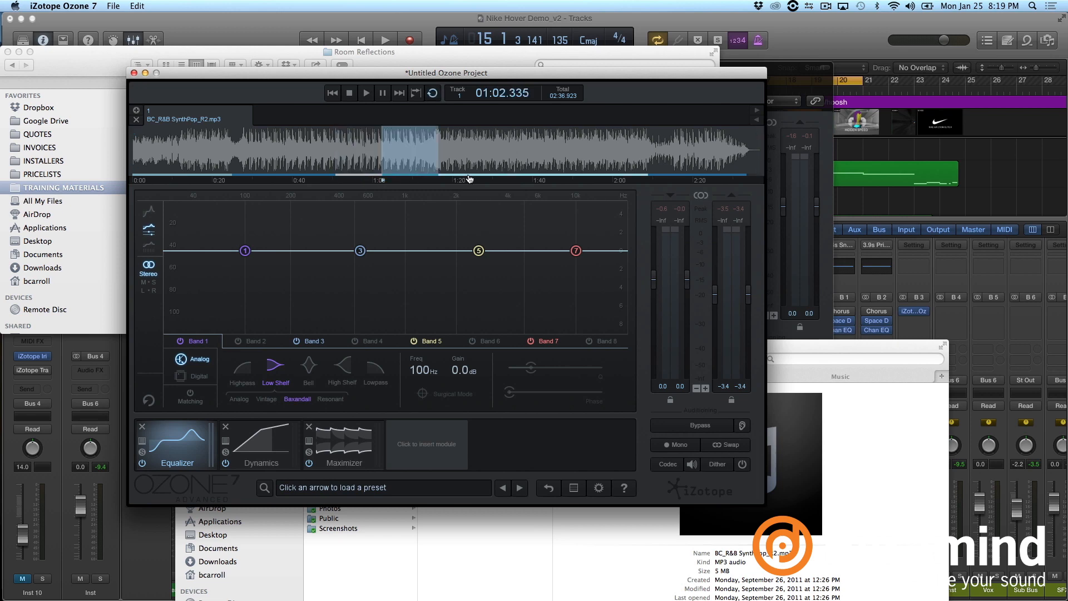
left_click(451, 175)
left_click(409, 177)
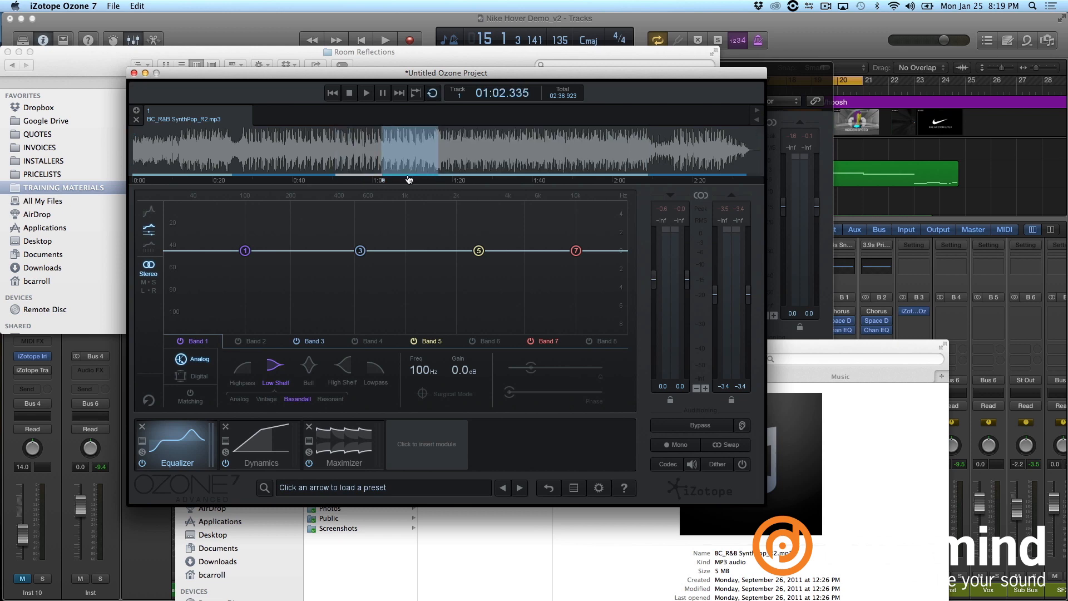
Step: Clear the section selection for normal playback, loop the section starting at about 0:24, and clear that loop
left_click(304, 139)
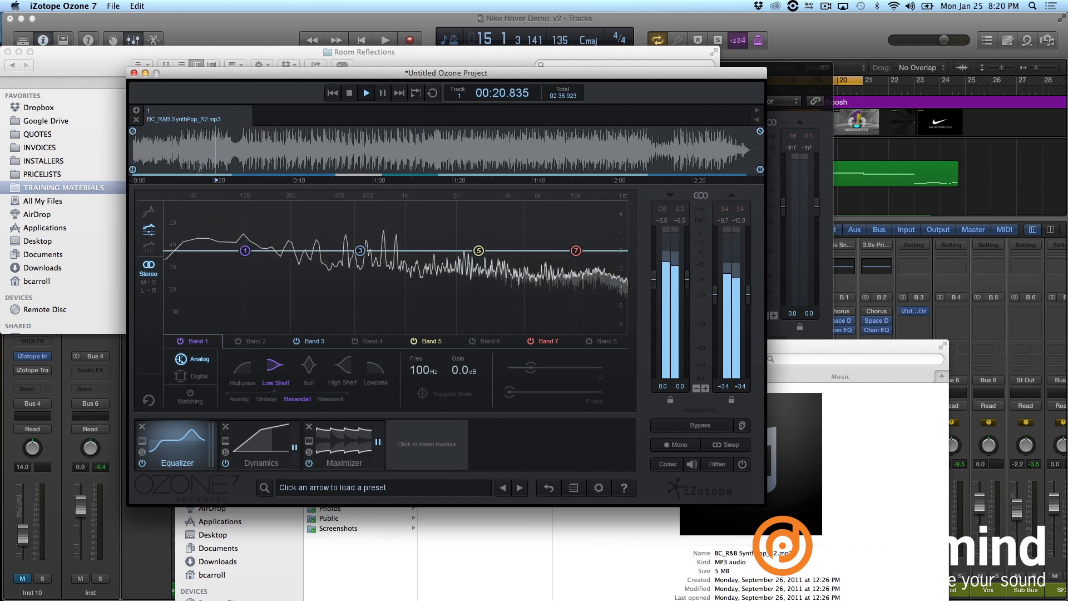
left_click(257, 176)
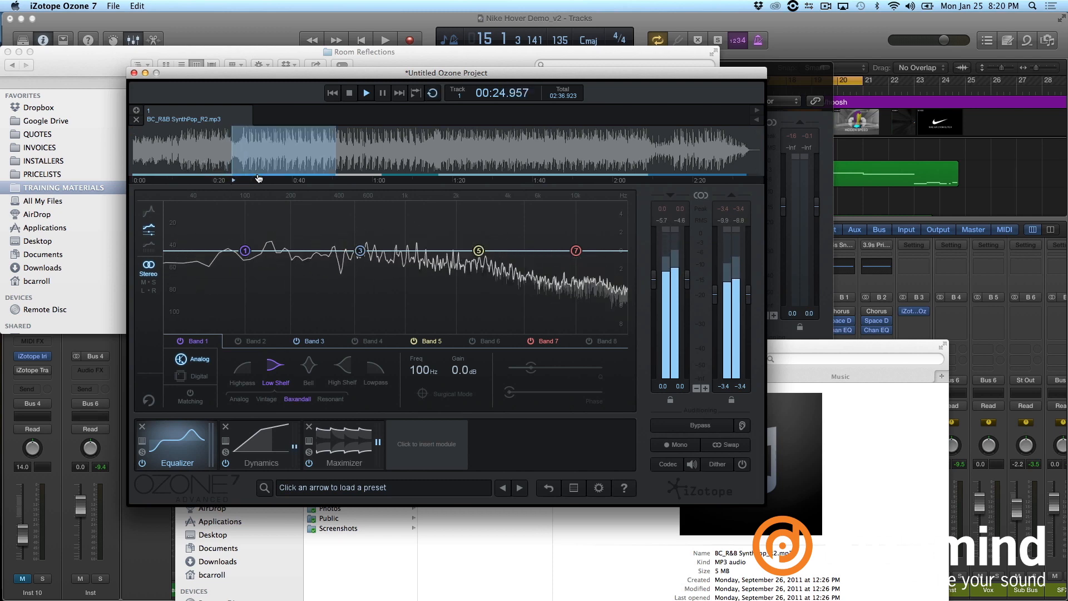
left_click(266, 162)
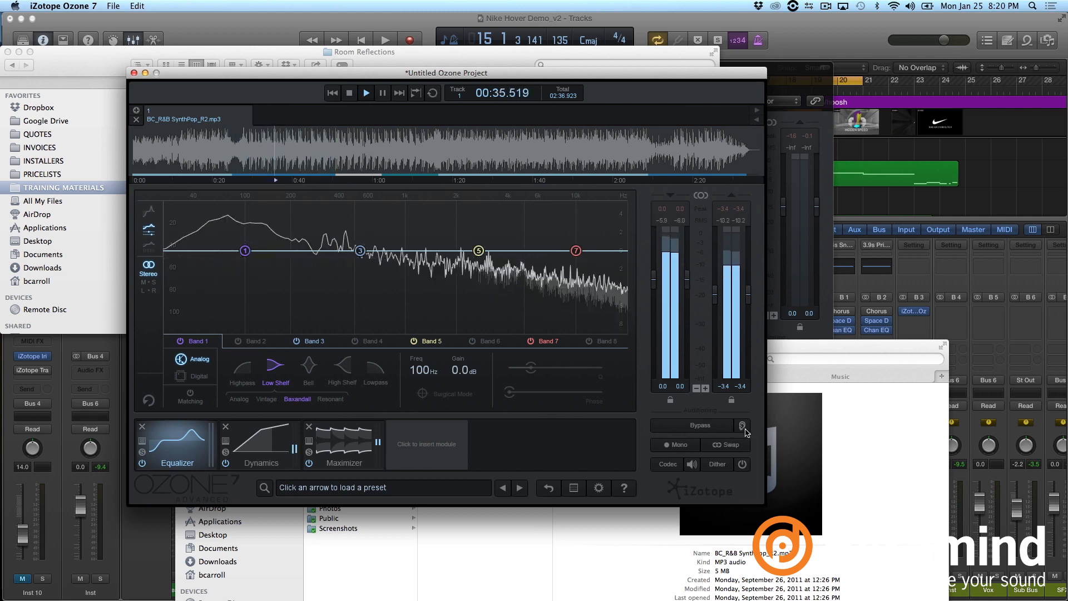
Step: Compare the track with all processing bypassed and active using gain matching, and stop playback
left_click(707, 426)
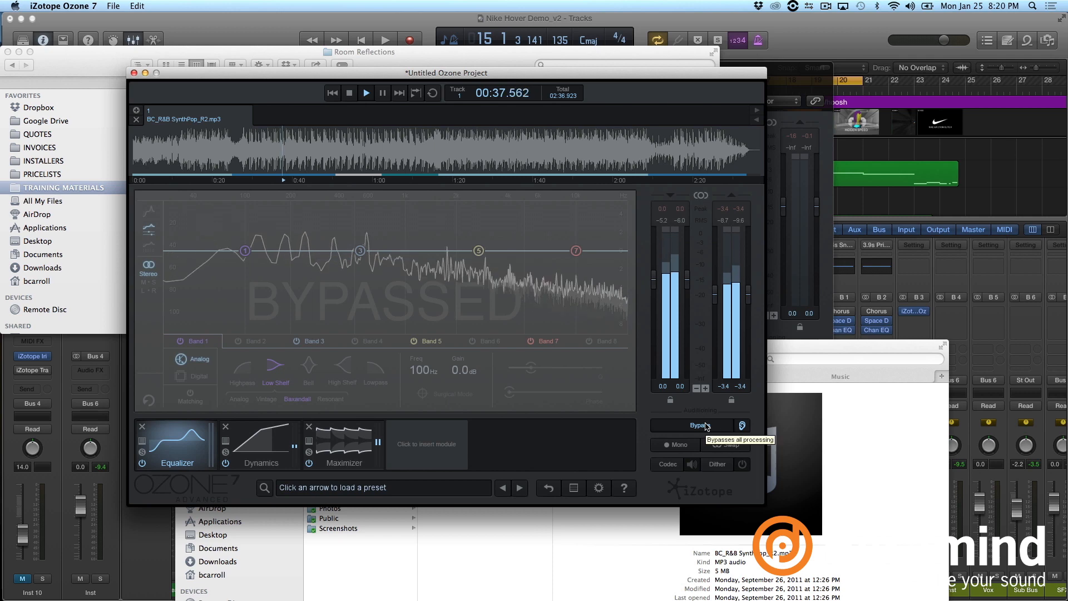
left_click(702, 426)
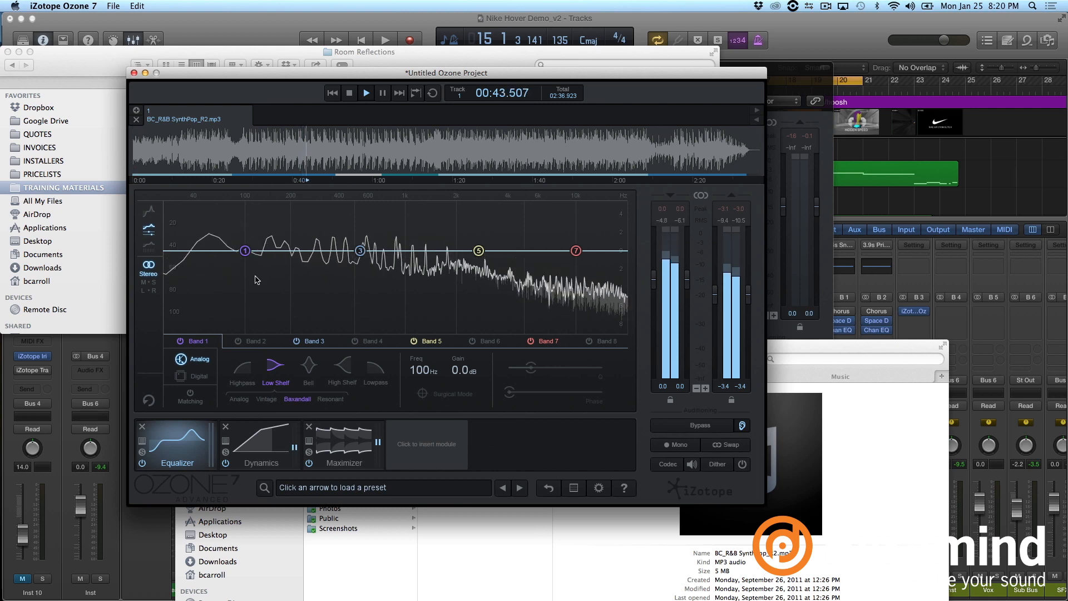
key("space")
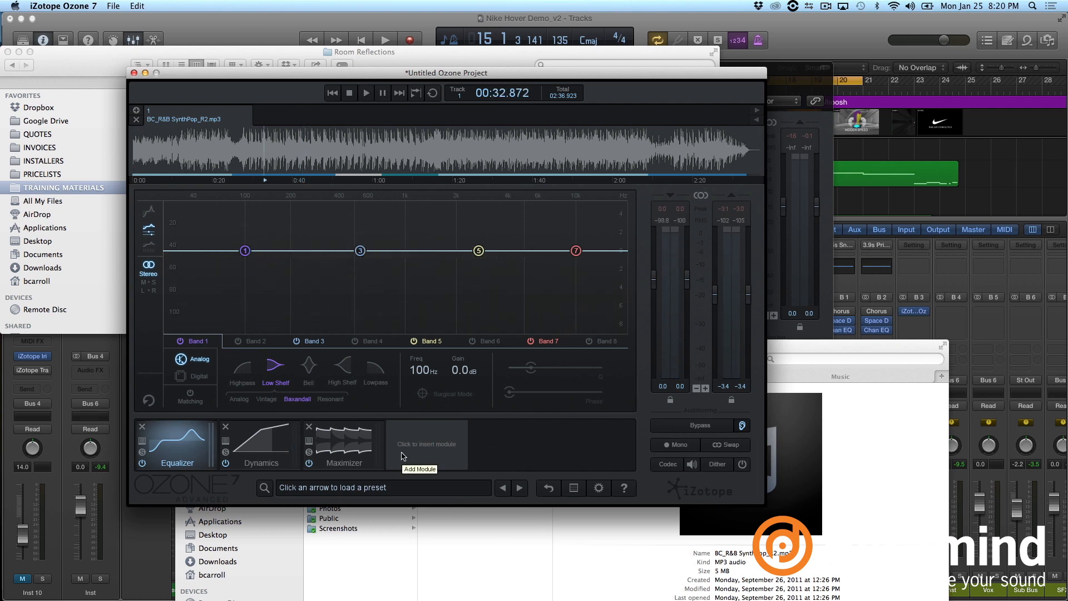
Step: Browse the iZotope plug-ins available for the module chain and insert iZotope Trash 2 as a new module
left_click(403, 456)
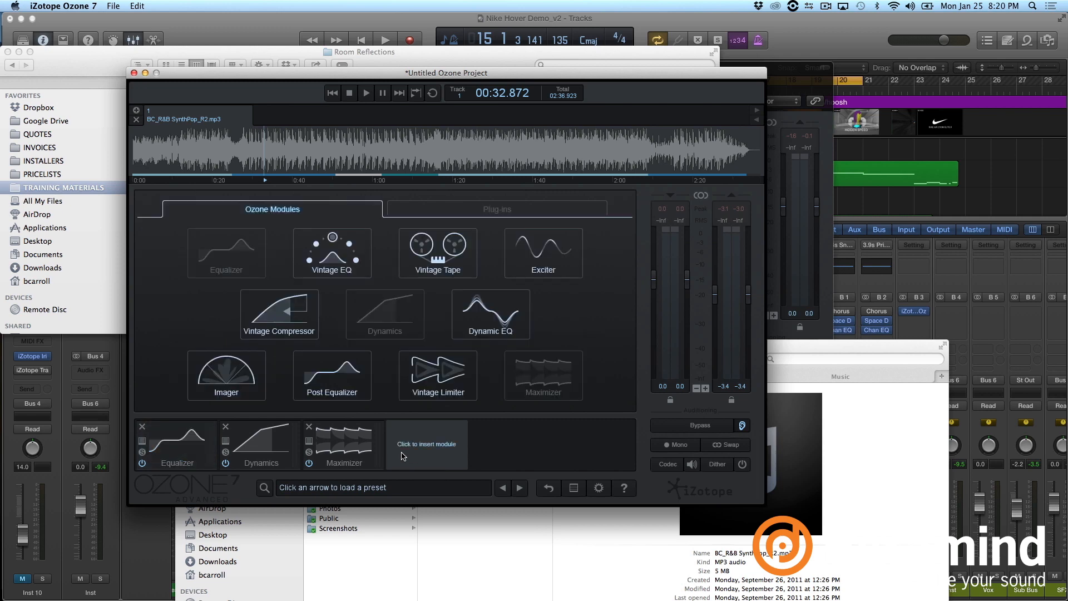
left_click(465, 214)
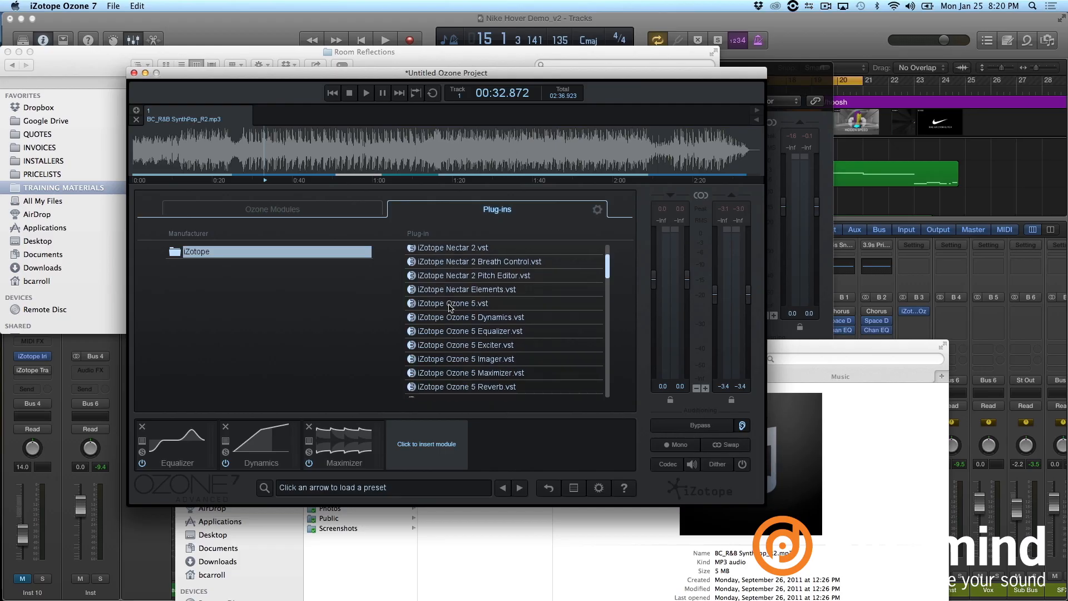
scroll(449, 307, "down", 3)
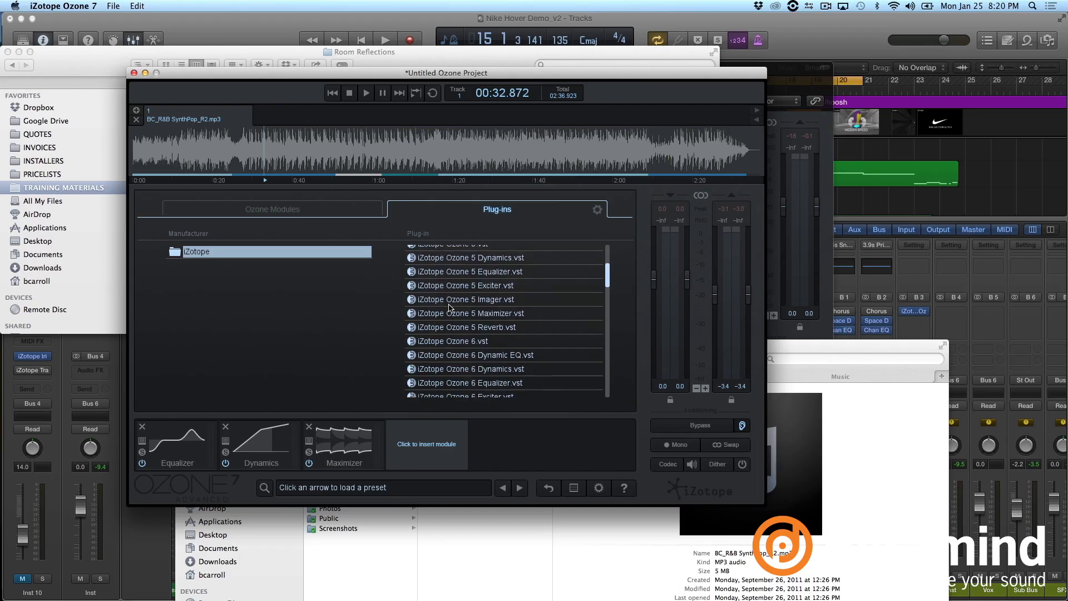
scroll(449, 307, "down", 1)
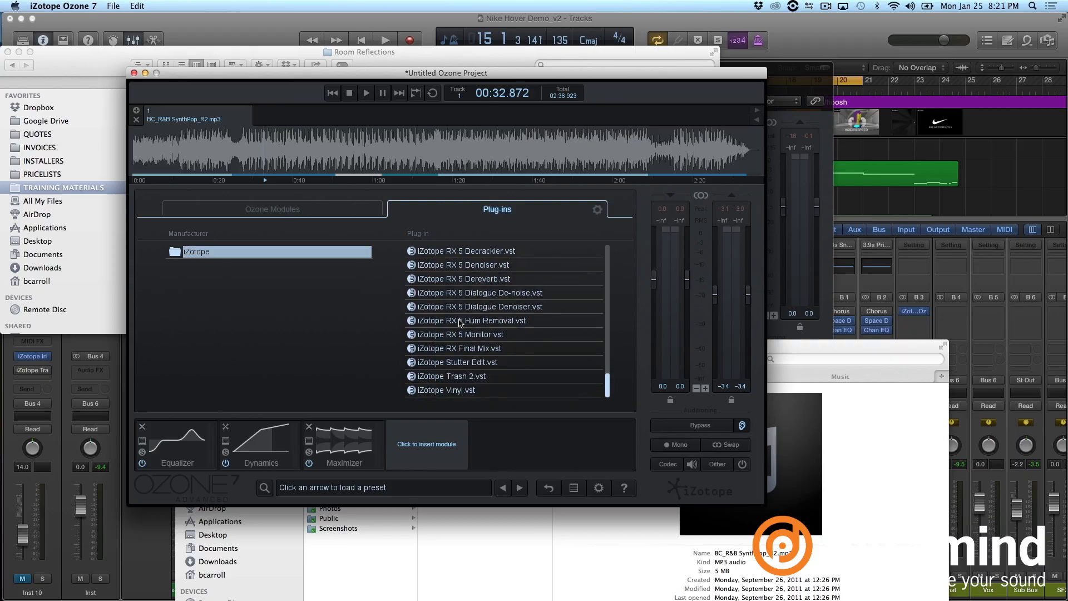
left_click(452, 380)
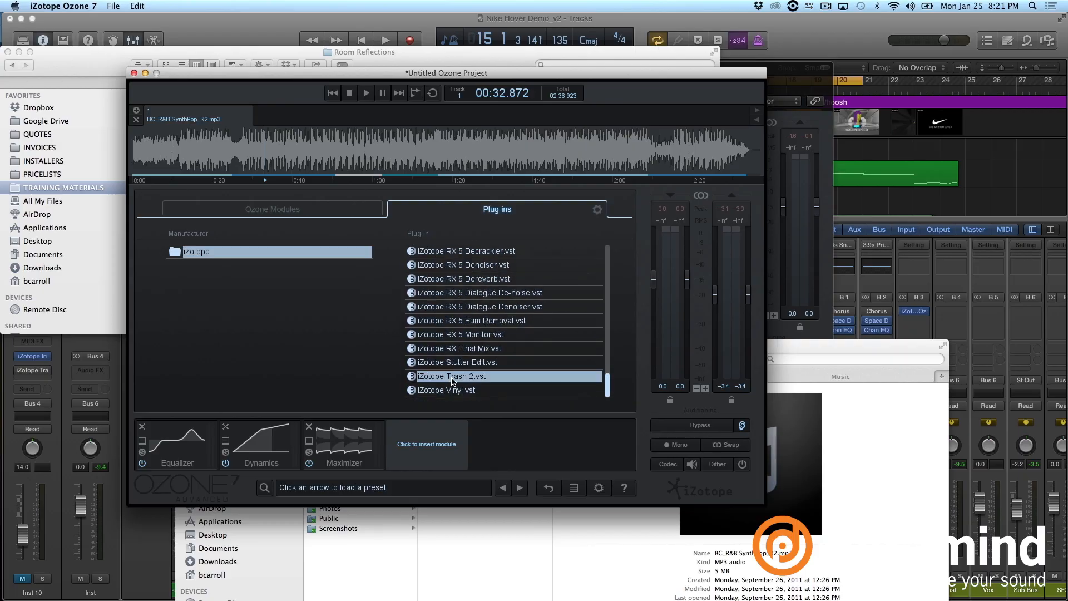
double_click(452, 381)
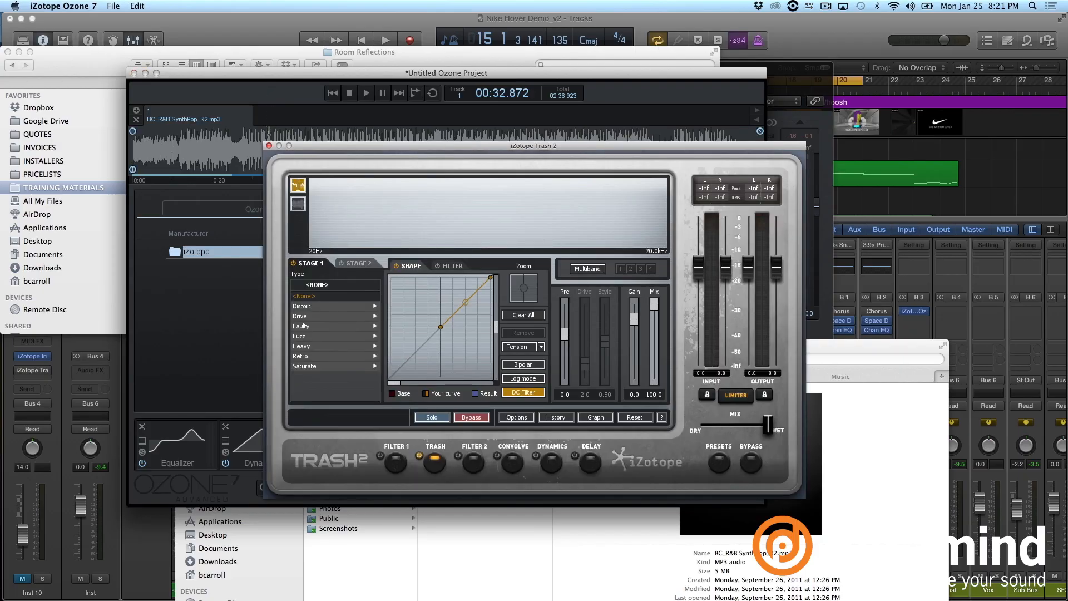
Step: Close the Trash 2 plug-in window and remove its module from the chain
left_click(269, 145)
mouse_move(425, 443)
left_mouse_down()
mouse_move(231, 435)
mouse_move(434, 441)
left_mouse_up()
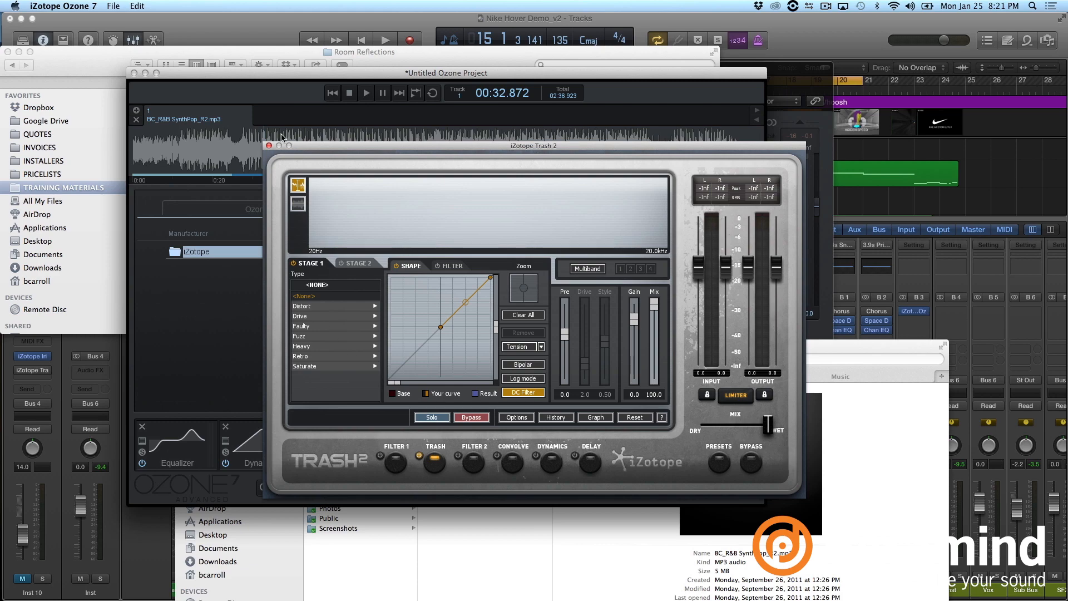
left_click(269, 146)
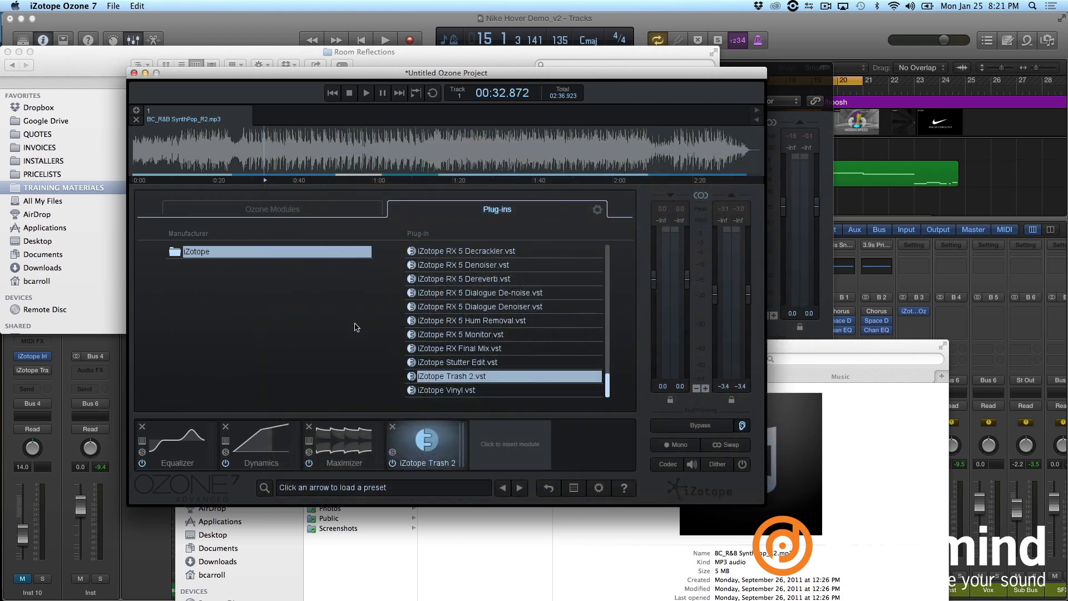
left_click(393, 427)
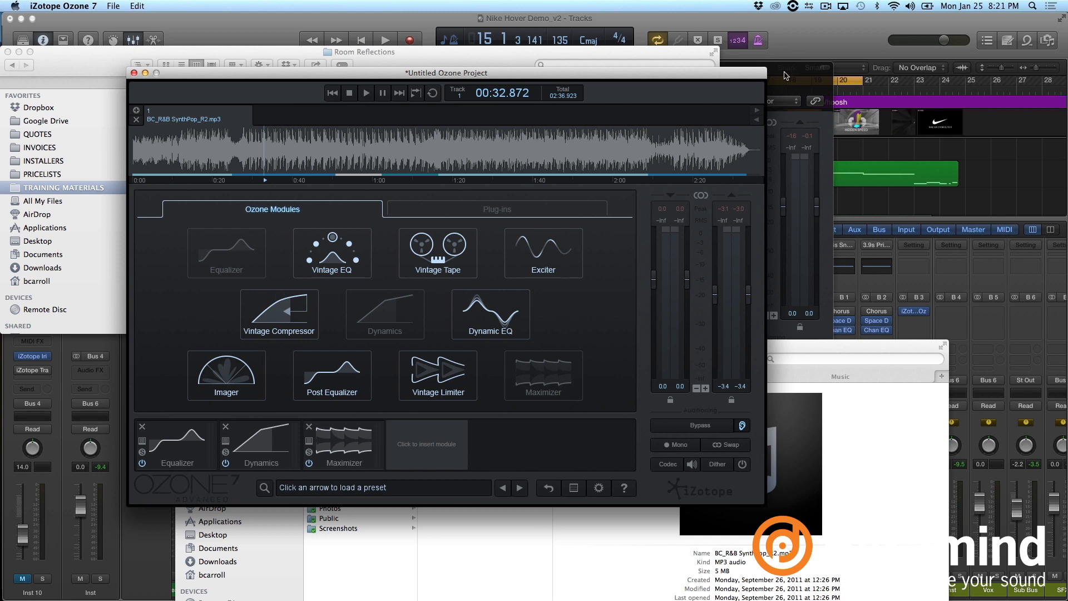
Step: Switch to Logic Pro X and view the Vintage EQ, Vintage Compressor, Vintage Limiter and Imager modules of its Ozone 7 plug-in
left_click(816, 51)
left_click_drag(469, 67, 444, 113)
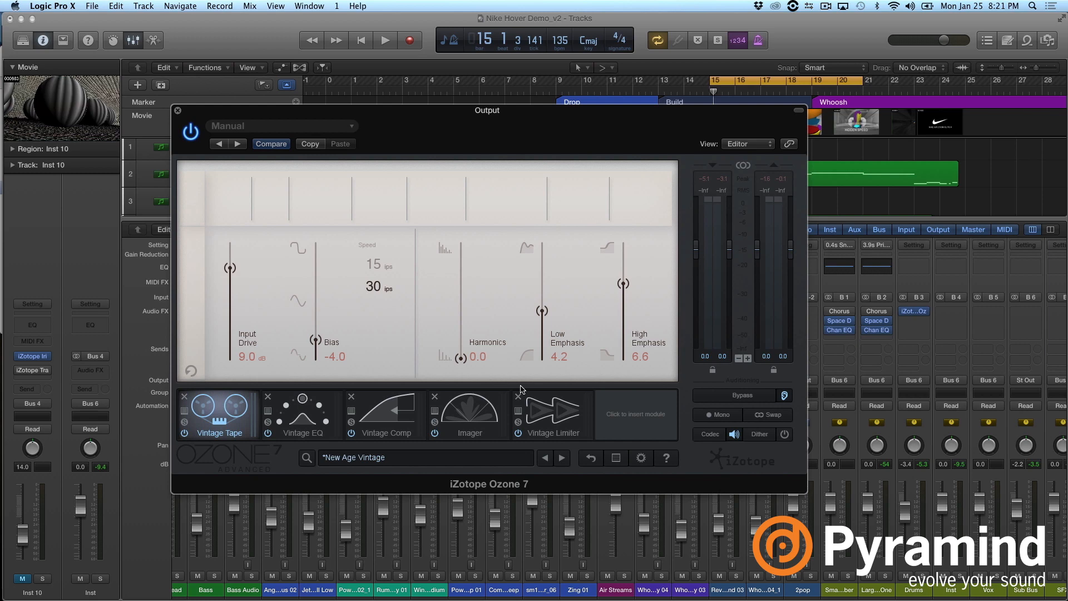
left_click(305, 428)
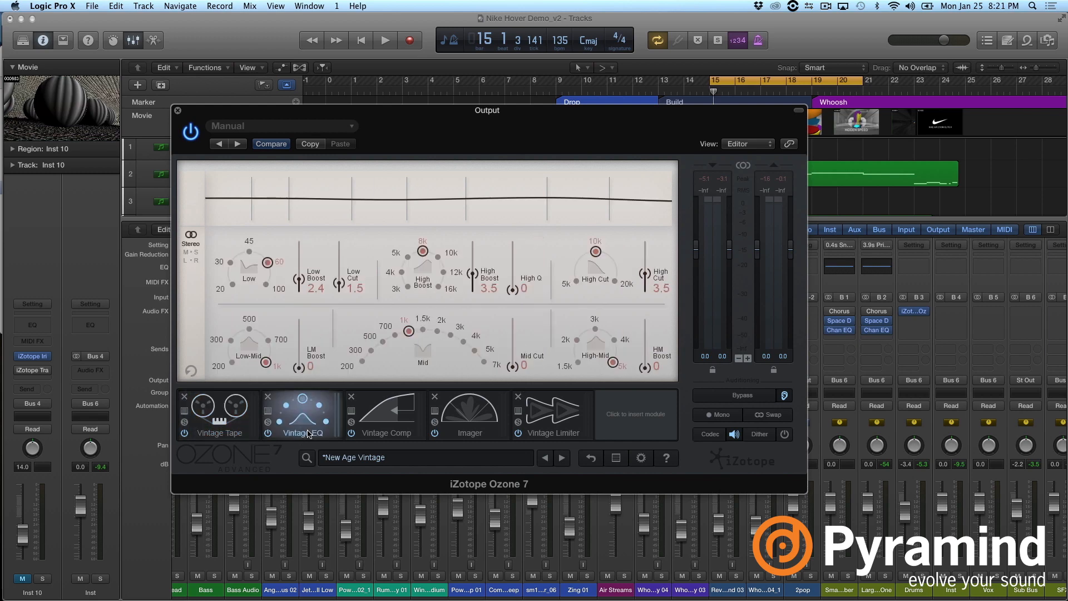
left_click(370, 429)
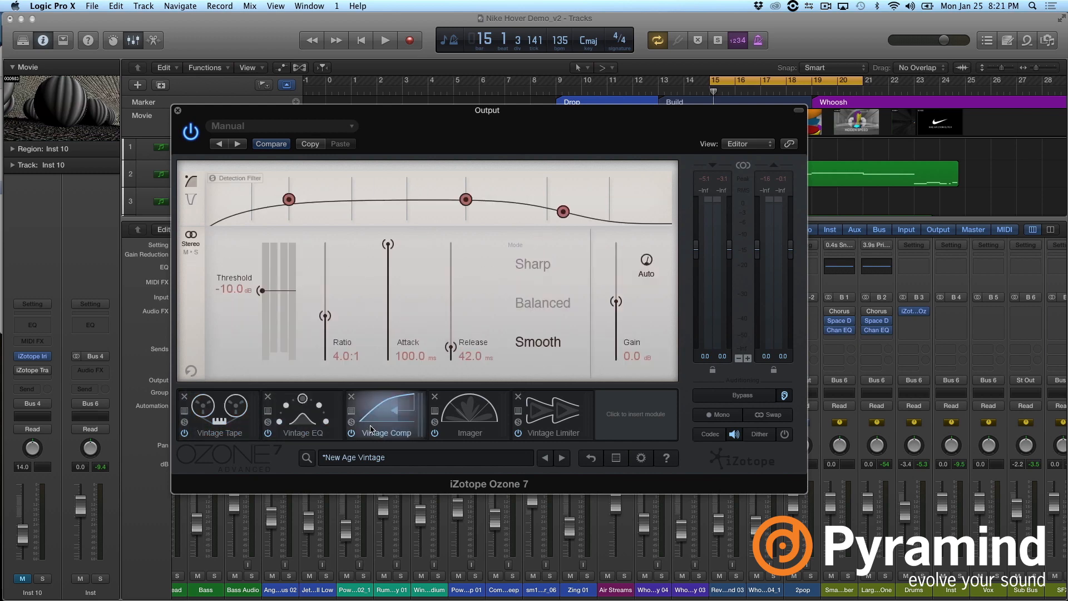
left_click(468, 426)
left_click(561, 421)
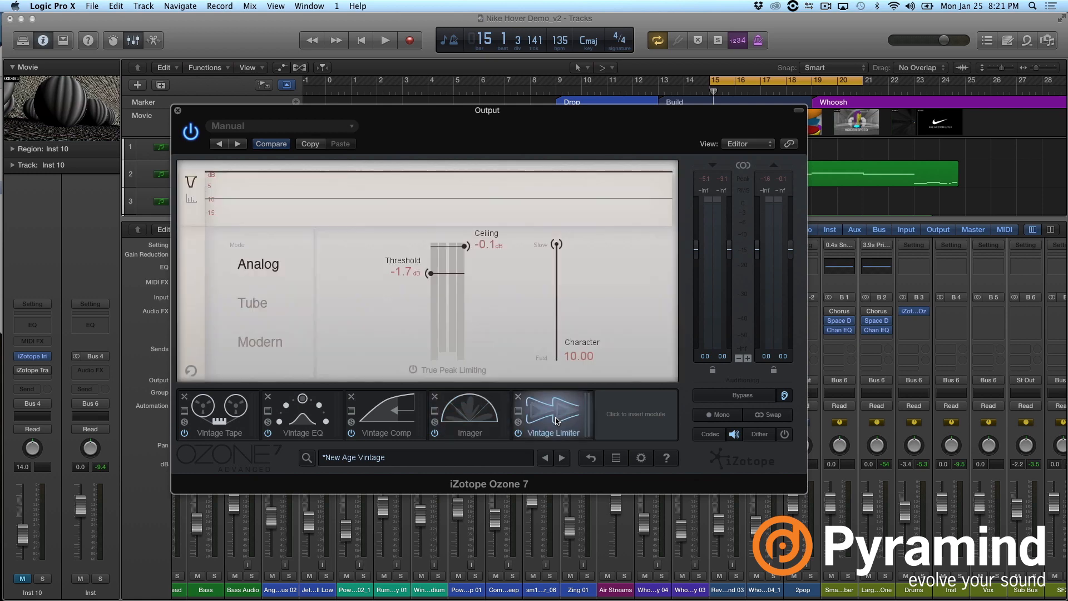
left_click(504, 418)
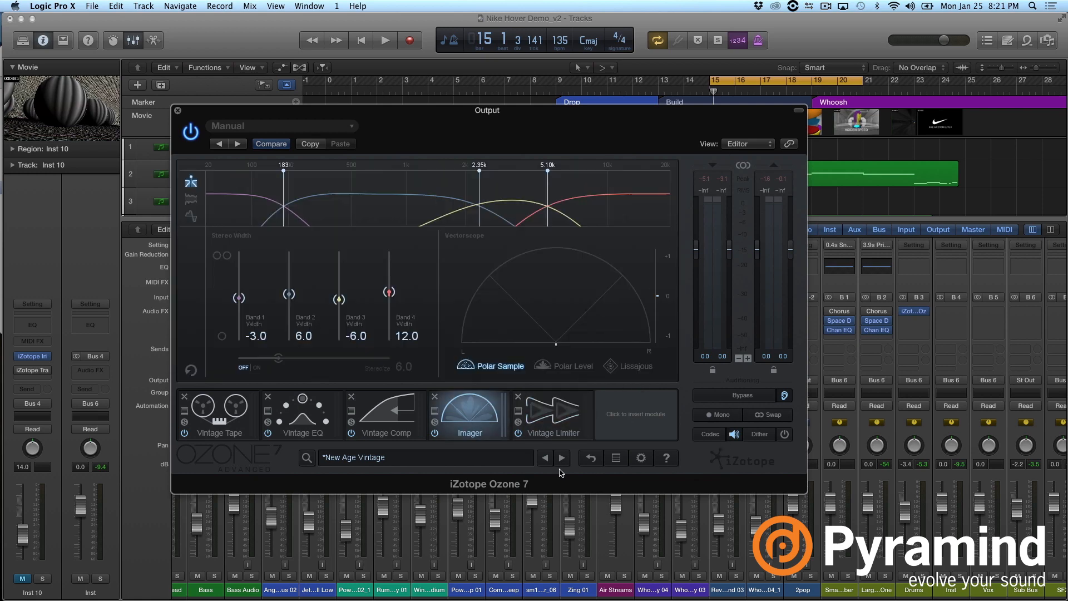
Step: Browse the Ozone 7 preset list past New Age Vintage and close the preset manager
left_click(443, 463)
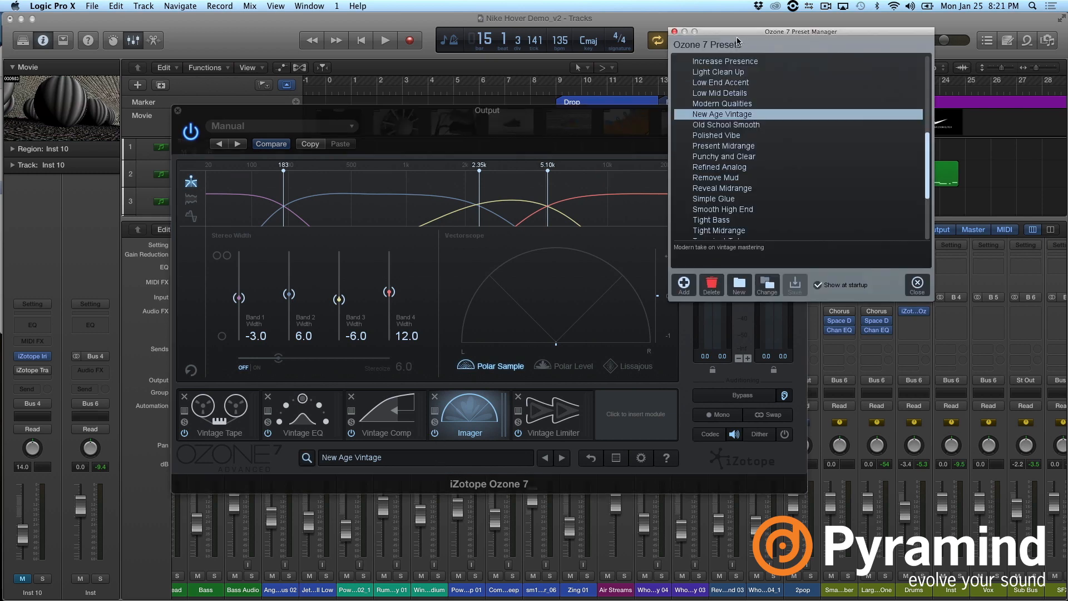
scroll(819, 238, "down", 4)
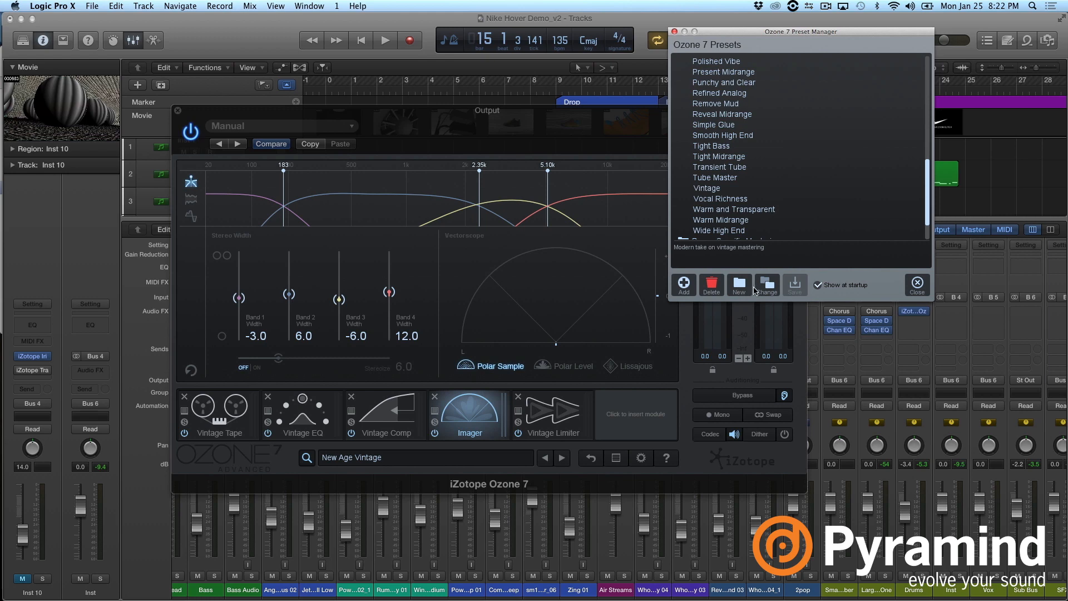
left_click(675, 32)
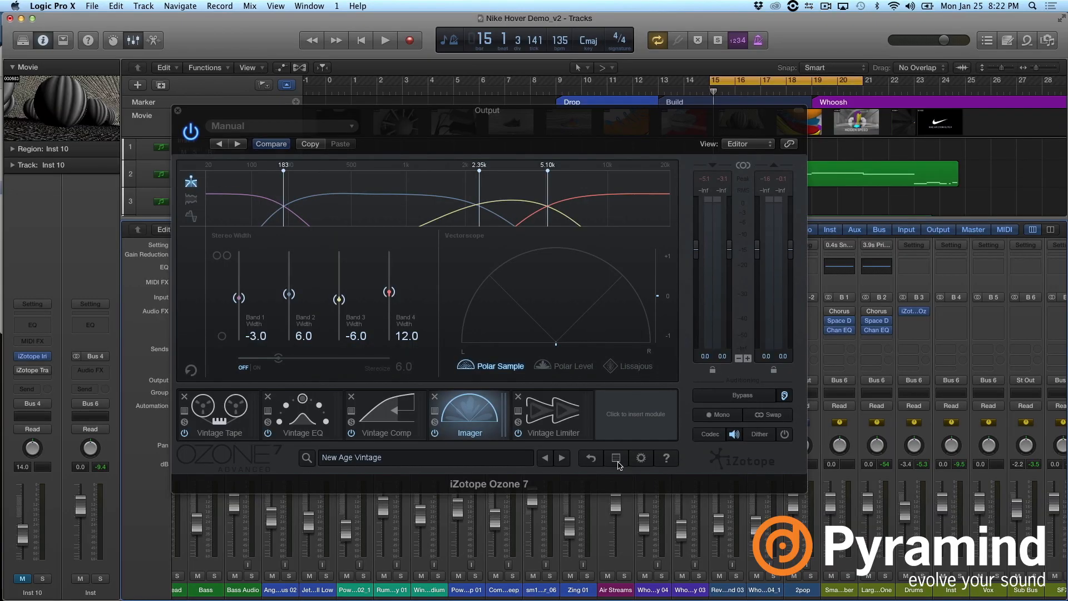
Step: Open the Ozone 7 history and look through the recorded module, parameter and preset changes
left_click(617, 460)
scroll(95, 187, "up", 10)
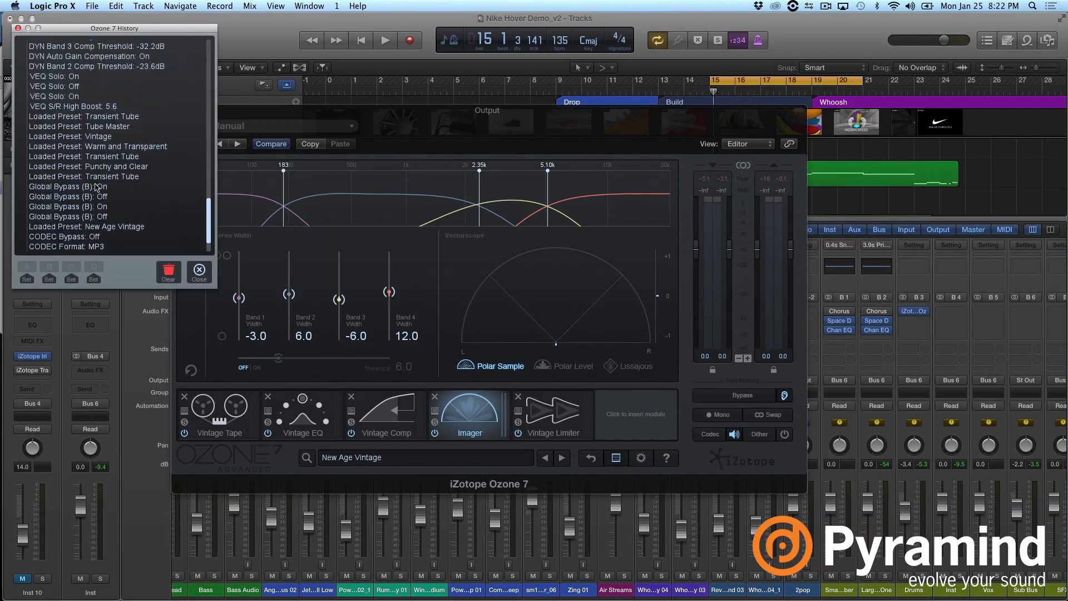
scroll(95, 188, "up", 15)
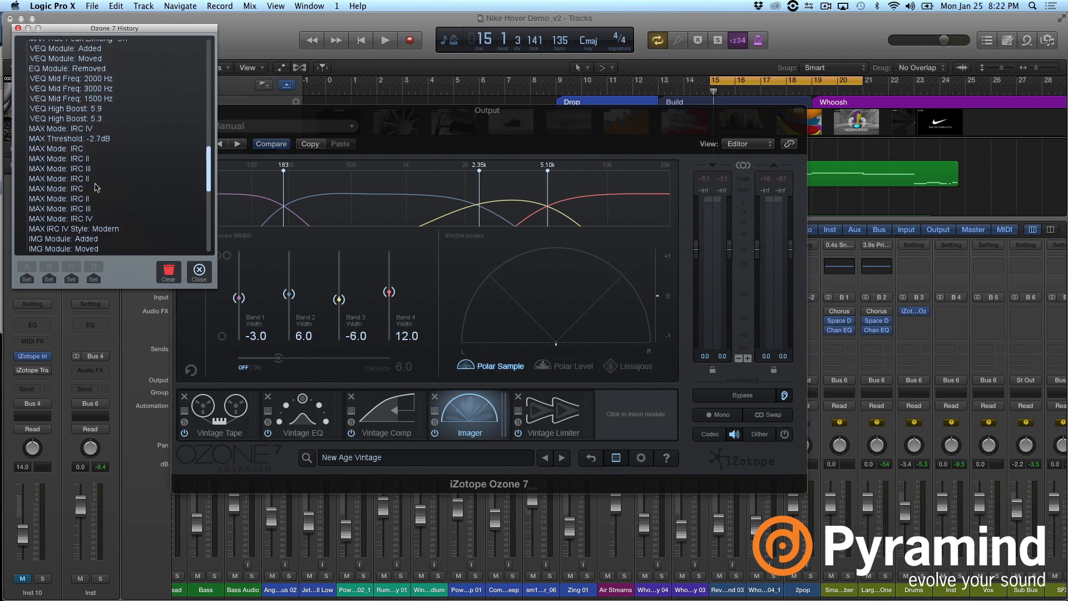
scroll(96, 188, "up", 5)
scroll(95, 188, "down", 7)
scroll(96, 187, "down", 15)
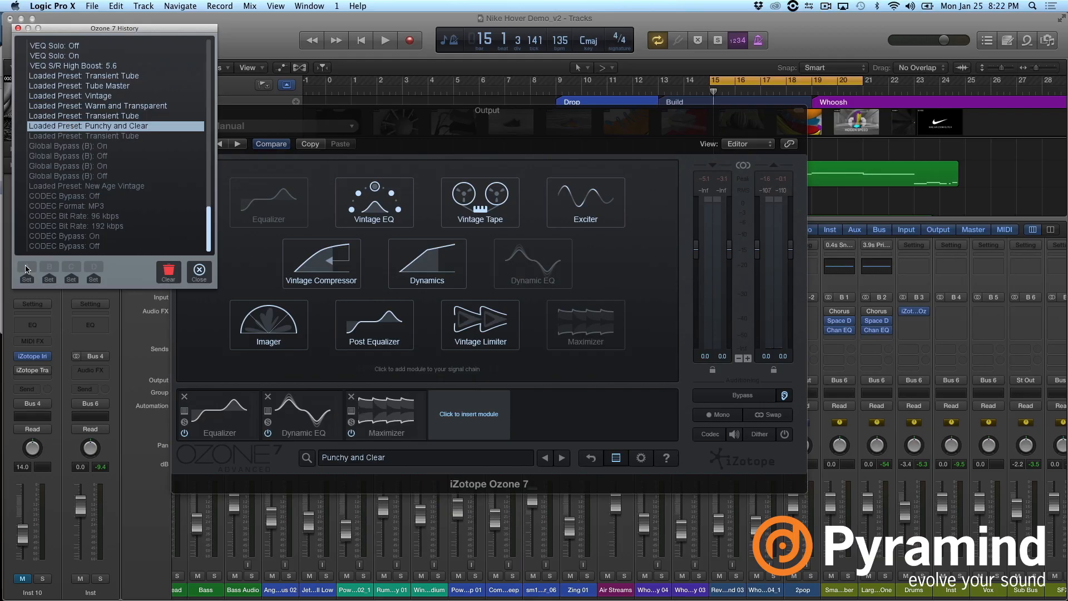
Step: Store the Punchy and Clear preset state as history point A and the IMG Module: Added state as B
left_click(24, 281)
scroll(95, 215, "up", 5)
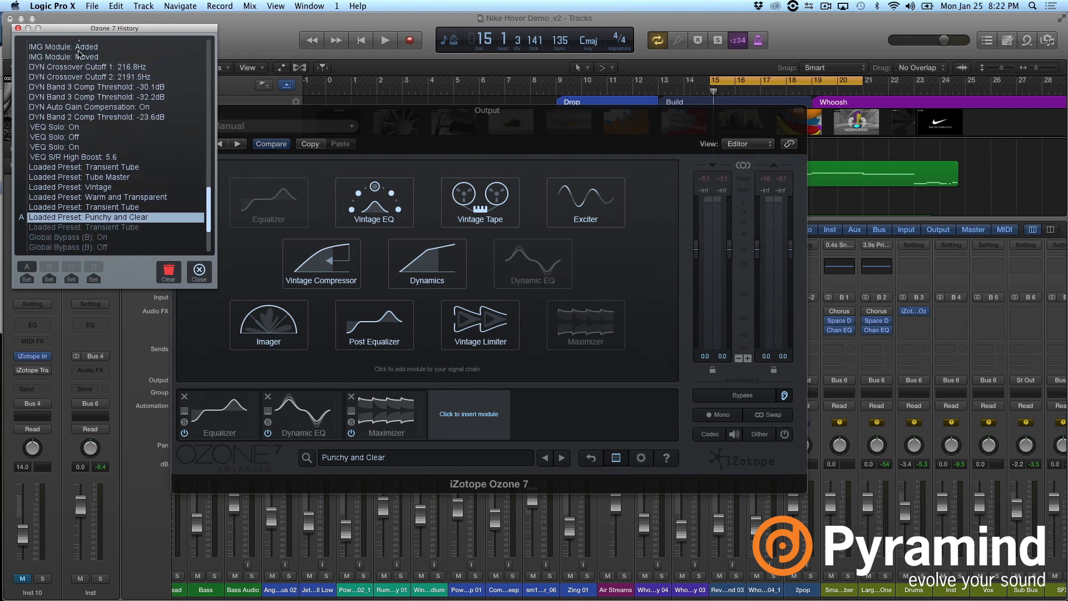
left_click(79, 49)
left_click(49, 280)
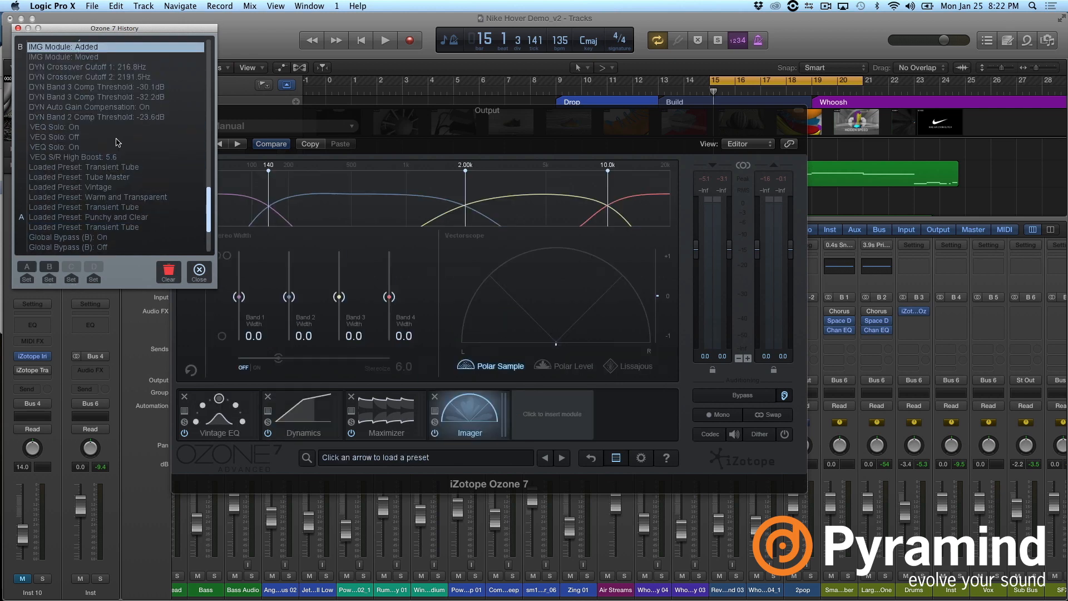
Step: Compare the Punchy and Clear state with the IMG Module: Added state during playback, and close the history
key("space")
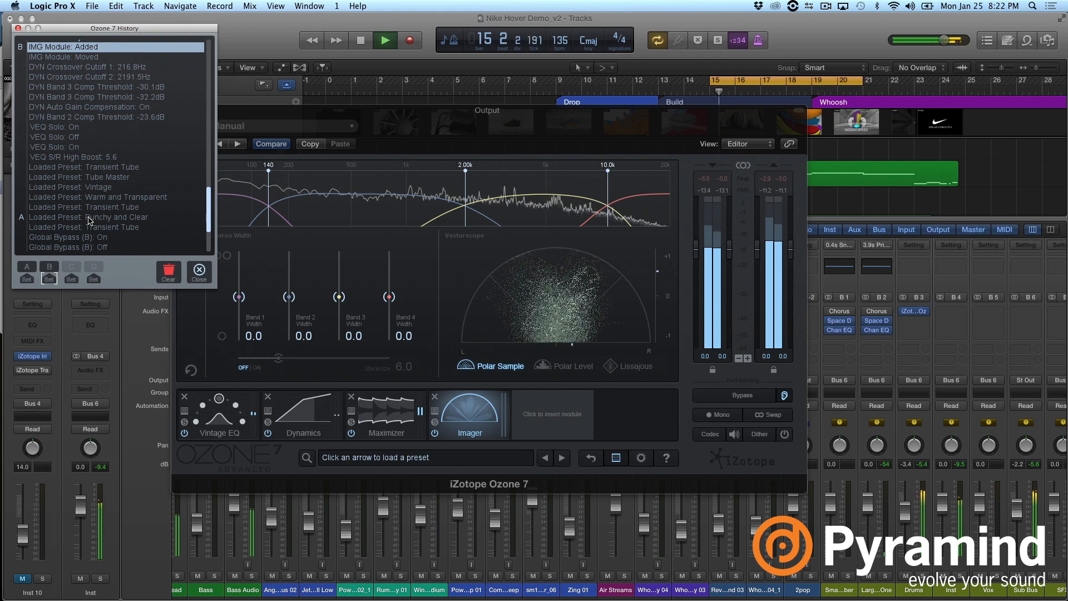
left_click(89, 217)
scroll(73, 84, "up", 2)
left_click(77, 83)
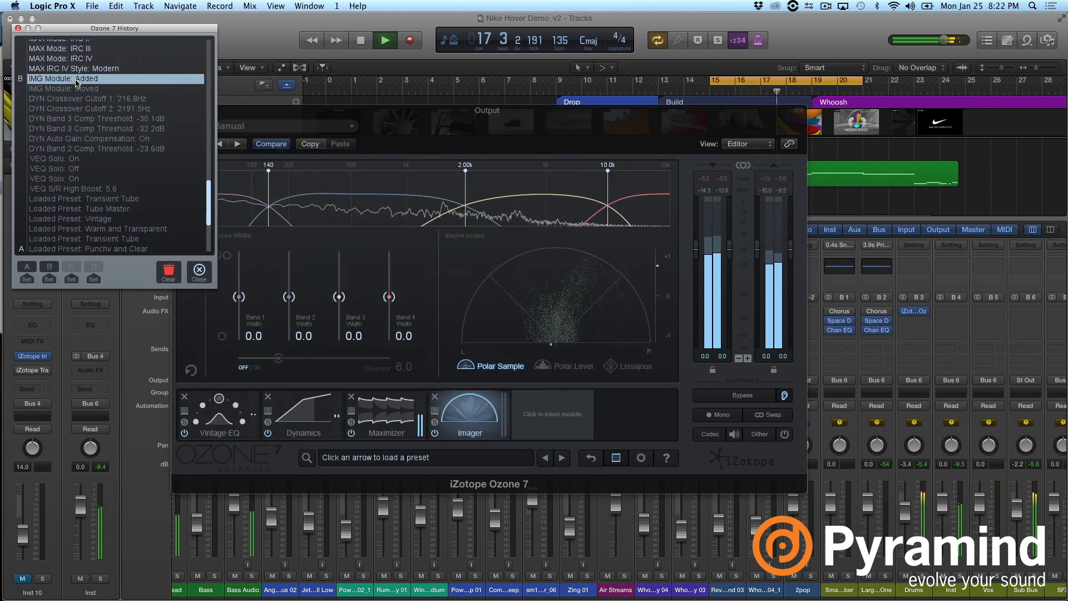
scroll(80, 156, "down", 3)
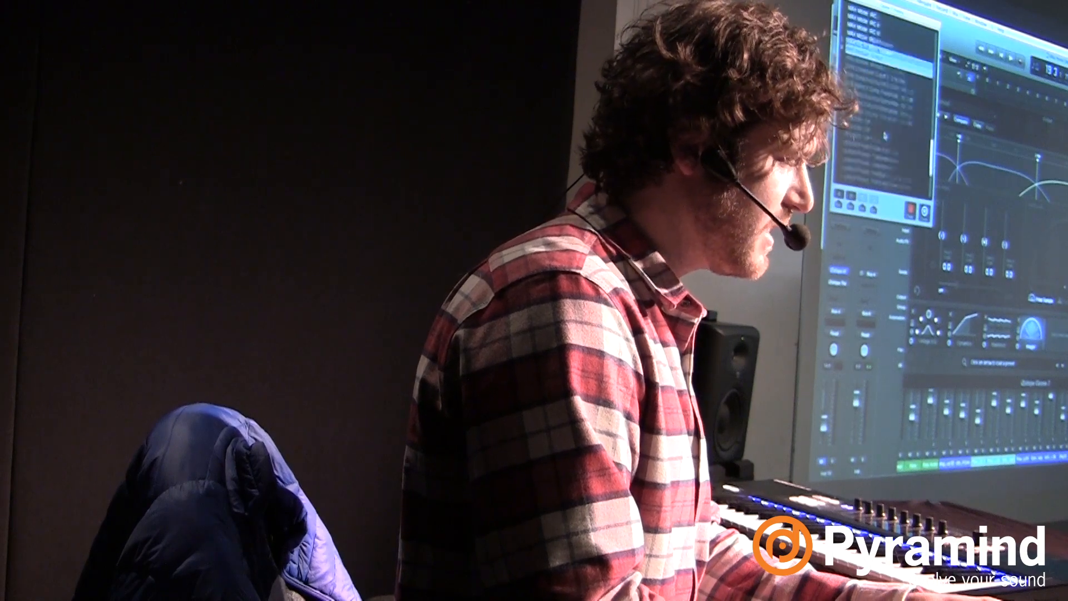
scroll(112, 186, "down", 3)
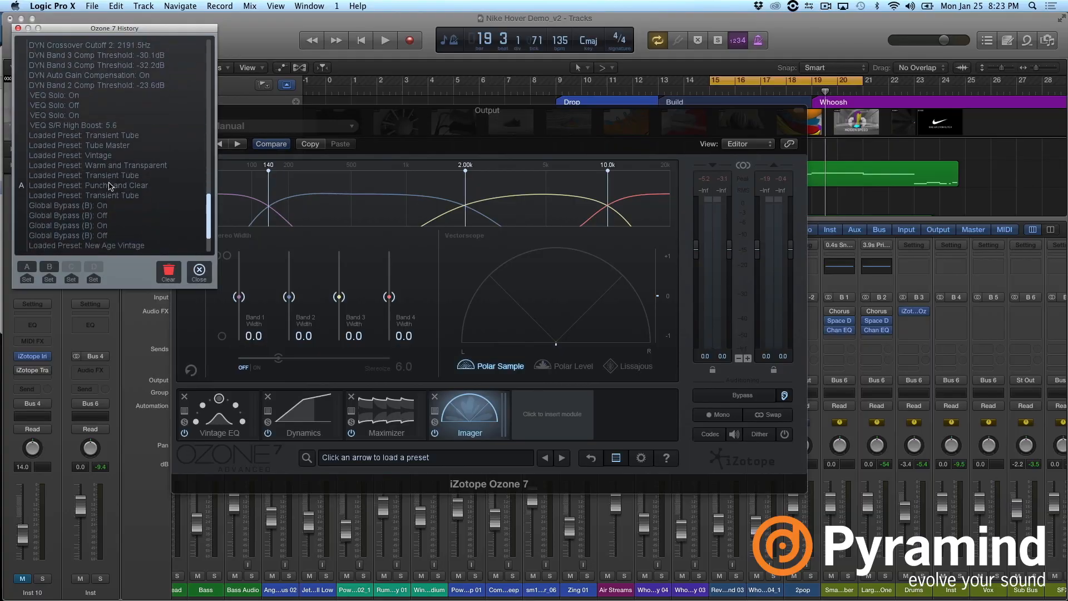
scroll(111, 186, "down", 3)
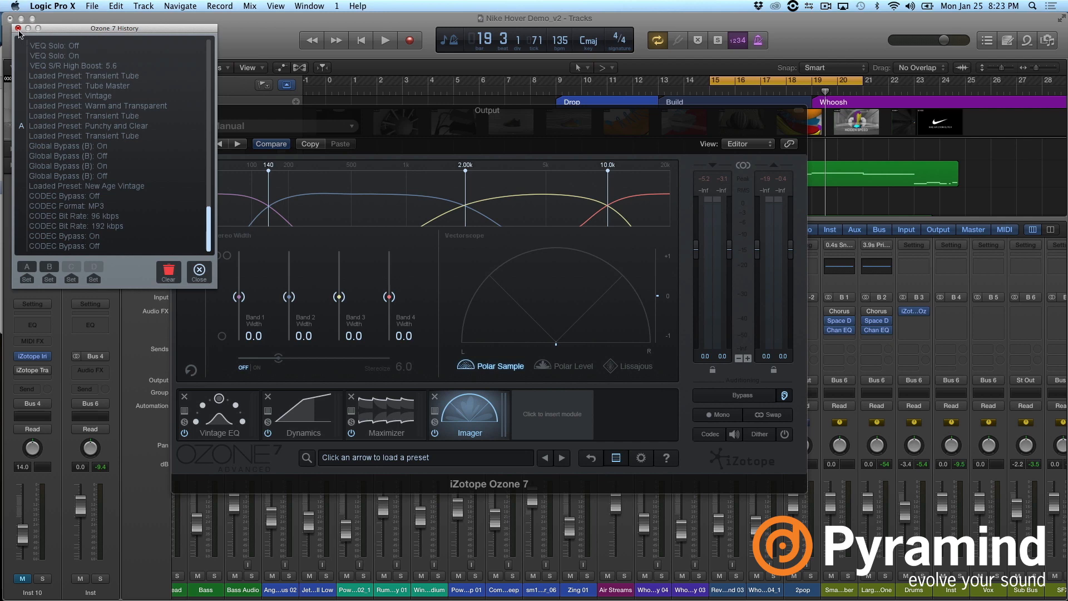
left_click(616, 457)
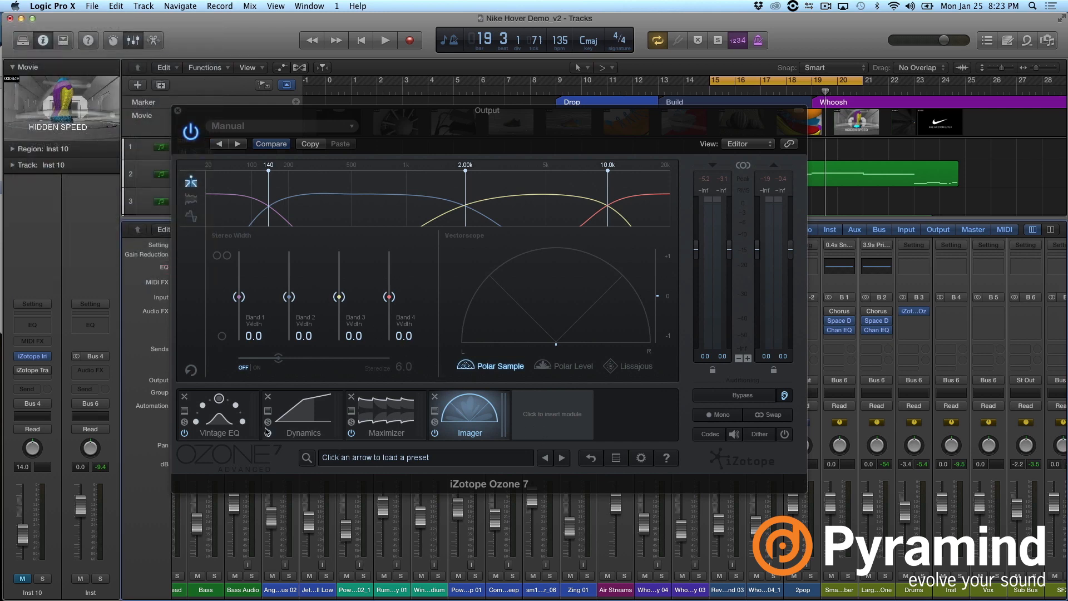
Step: View the Vintage EQ, Dynamics and Maximizer modules, the list of insertable modules and the codec preview settings
left_click(225, 426)
left_click(298, 426)
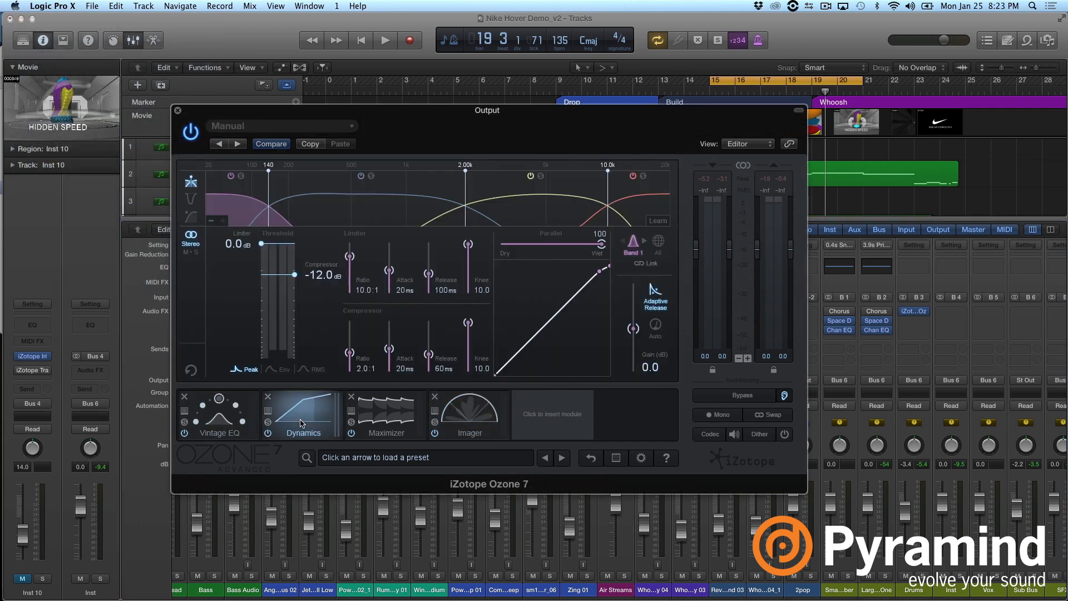
left_click(361, 423)
left_click(548, 417)
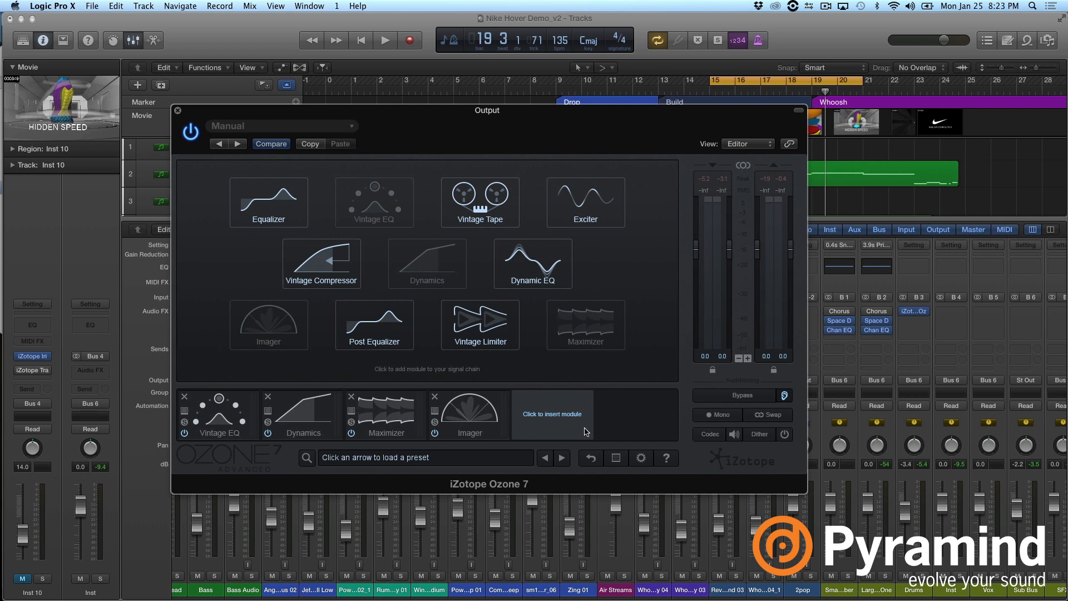
left_click(710, 435)
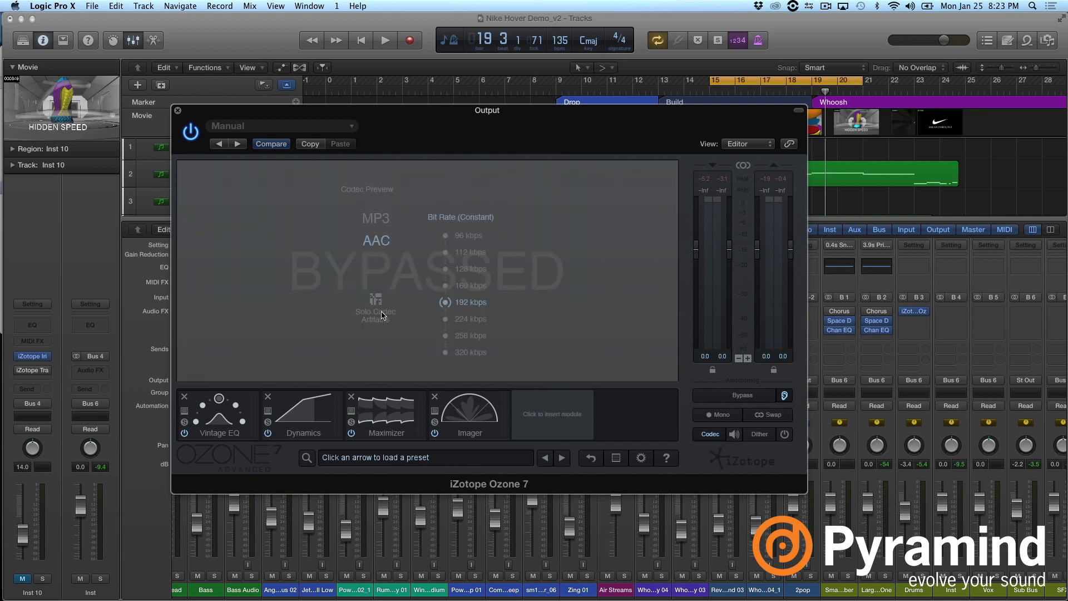
left_click(710, 439)
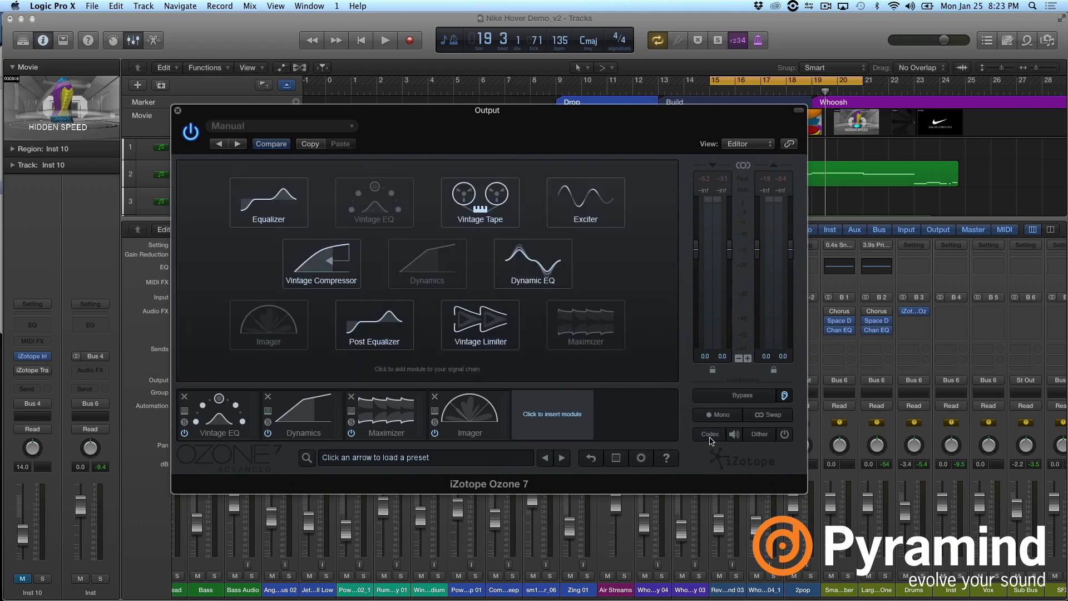
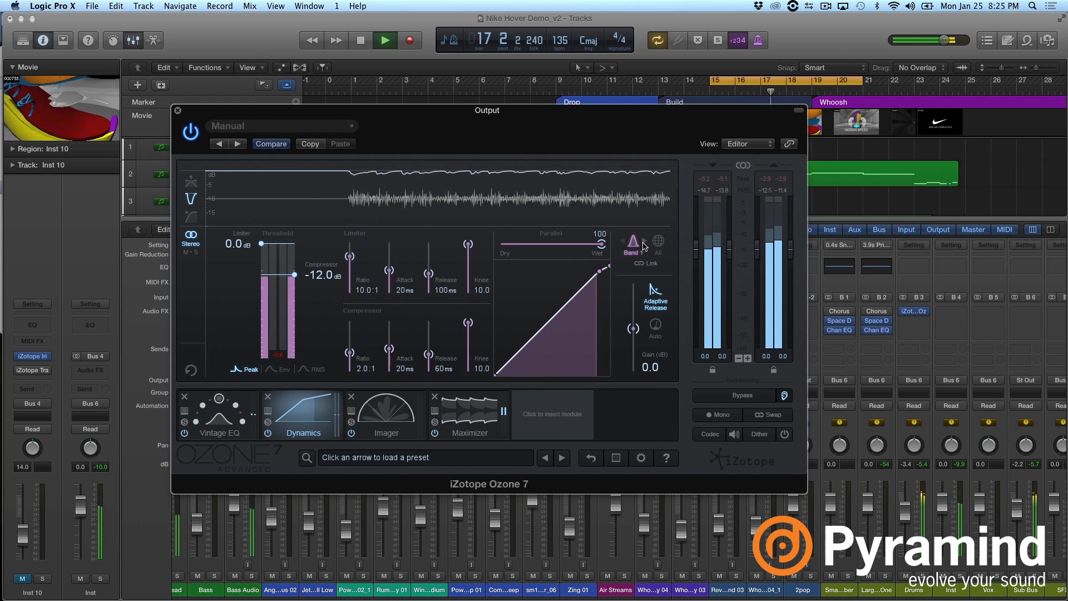
Step: Step through the Dynamics bands to Band 3 and display the threshold controls of all bands together
left_click(644, 241)
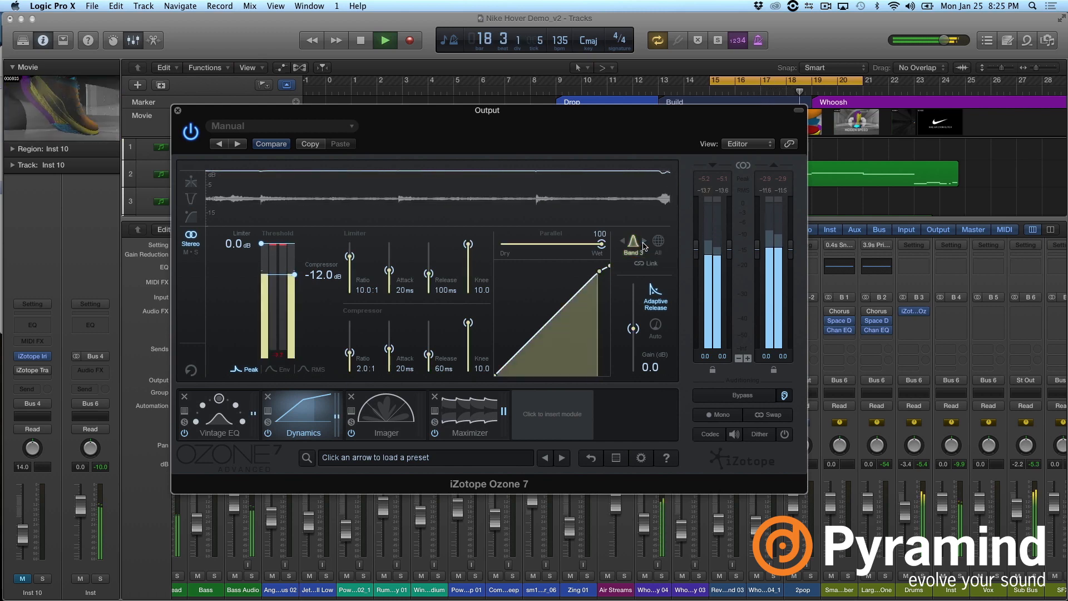
left_click(659, 242)
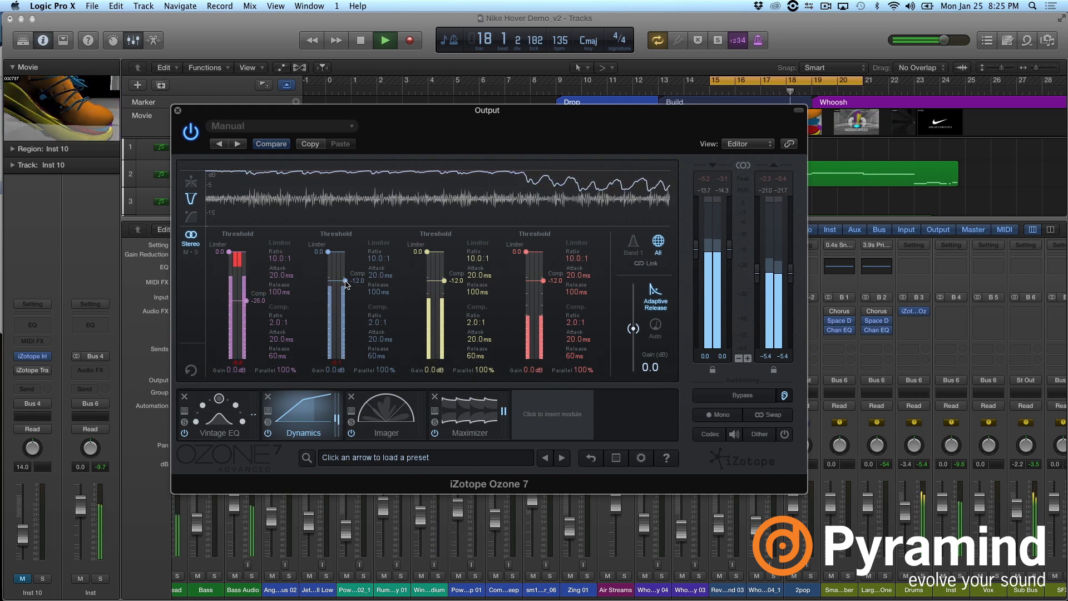
Step: Set the Dynamics compressor thresholds to -19.4 dB for Band 1 and -19.8 dB for Band 2
mouse_move(345, 297)
left_mouse_down()
mouse_move(345, 309)
mouse_move(345, 296)
left_mouse_up()
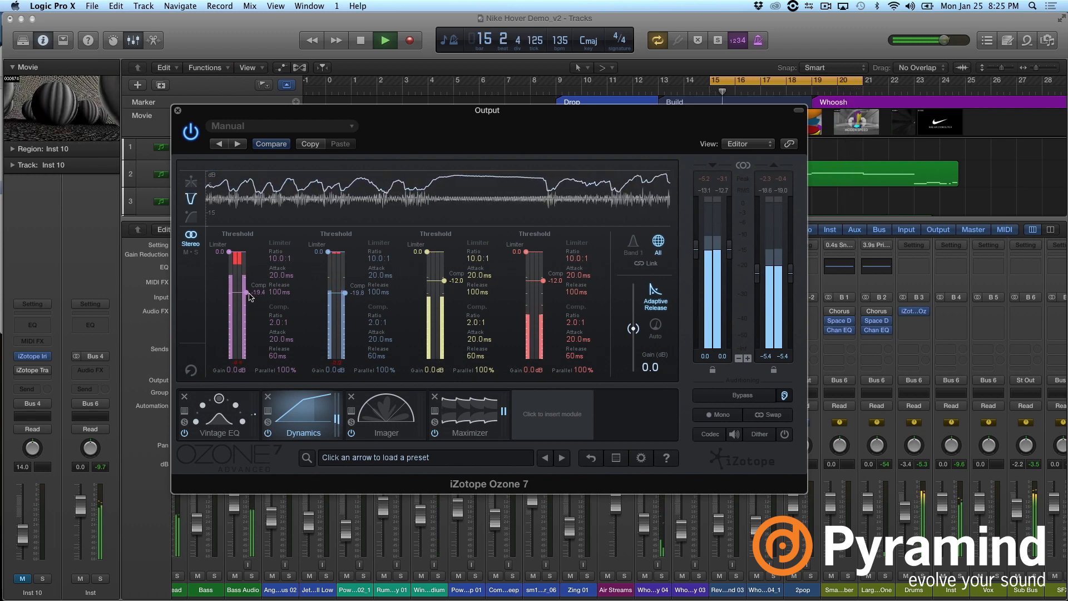
Step: View the Imager's vectorscope in Polar Level and Polar Sample modes during playback, and stop the playback
left_click(364, 412)
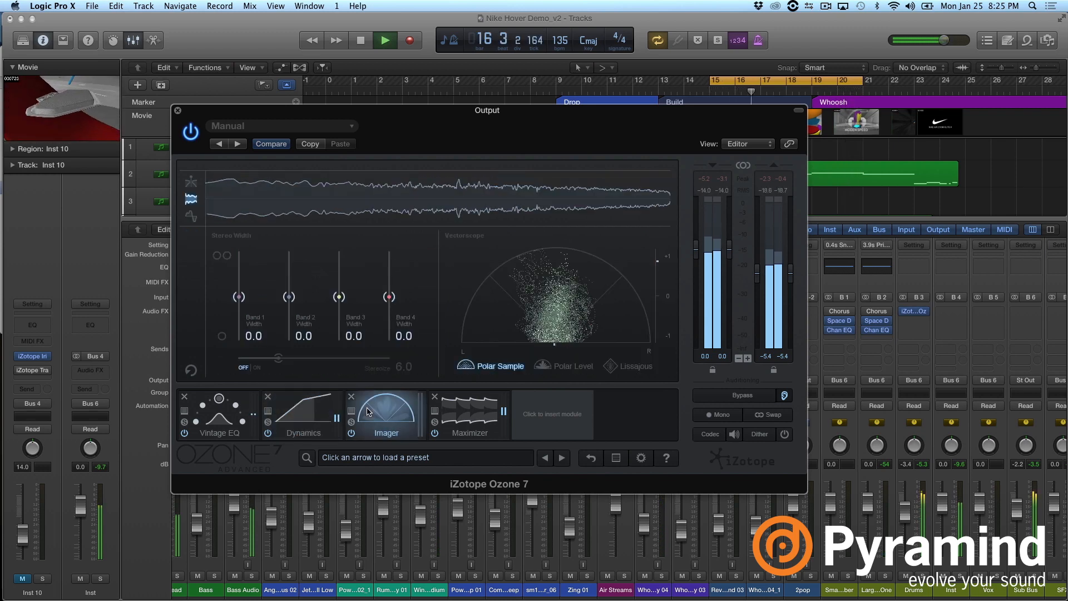
left_click(546, 365)
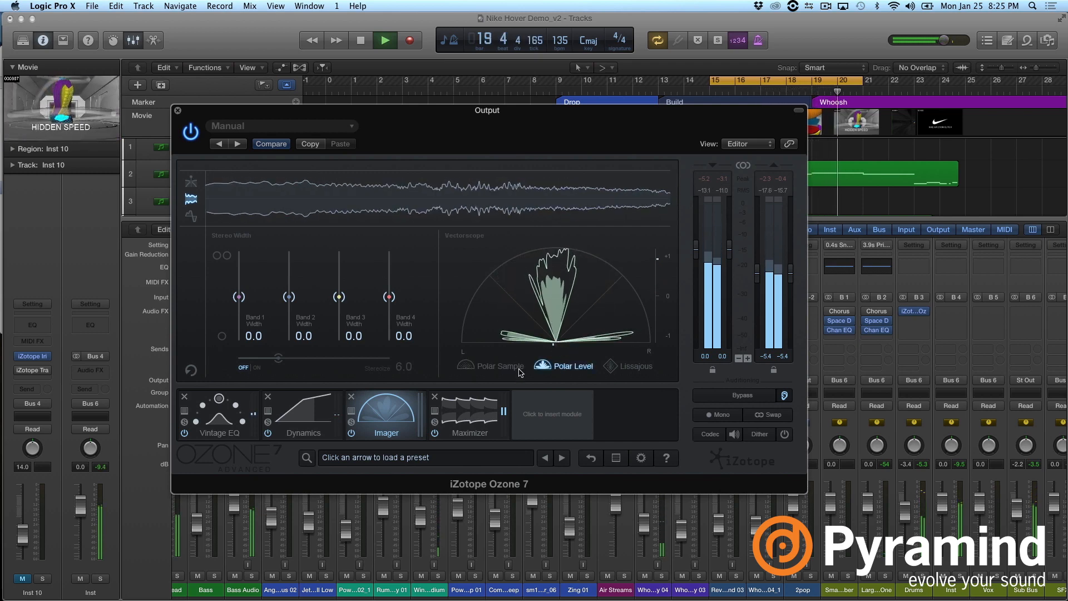
left_click(482, 367)
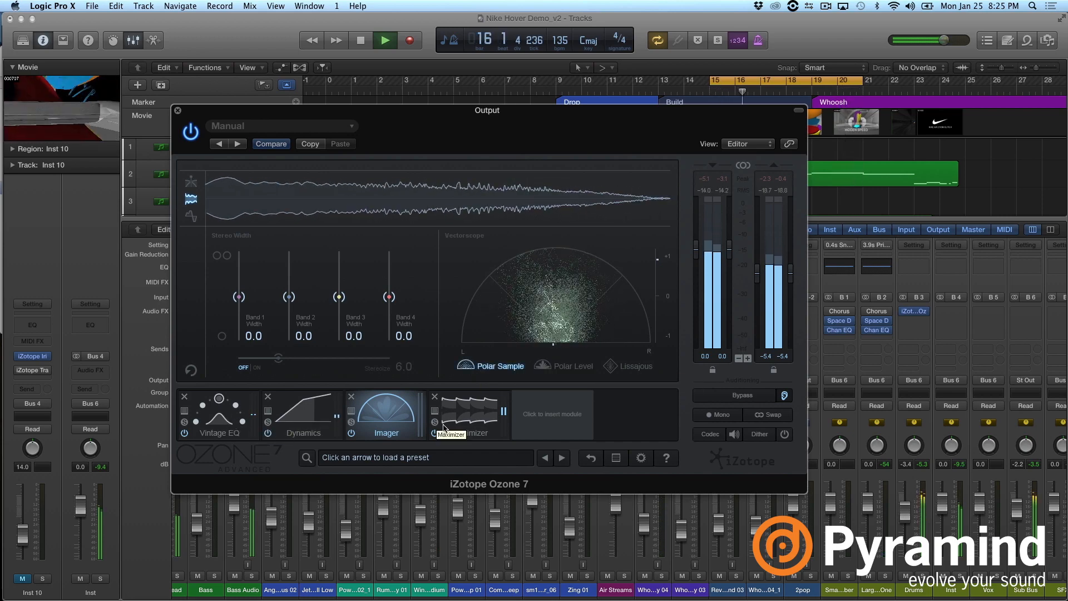
key("space")
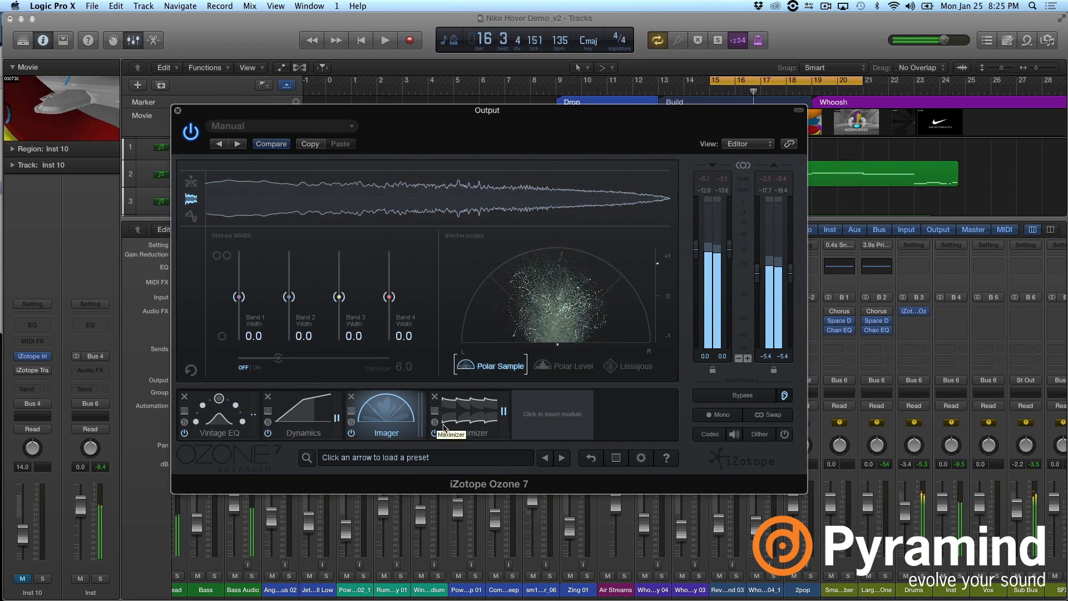
Step: Switch to the standalone Ozone 7 and insert the iZotope Insight.vst plug-in after the Maximizer
left_click(548, 424)
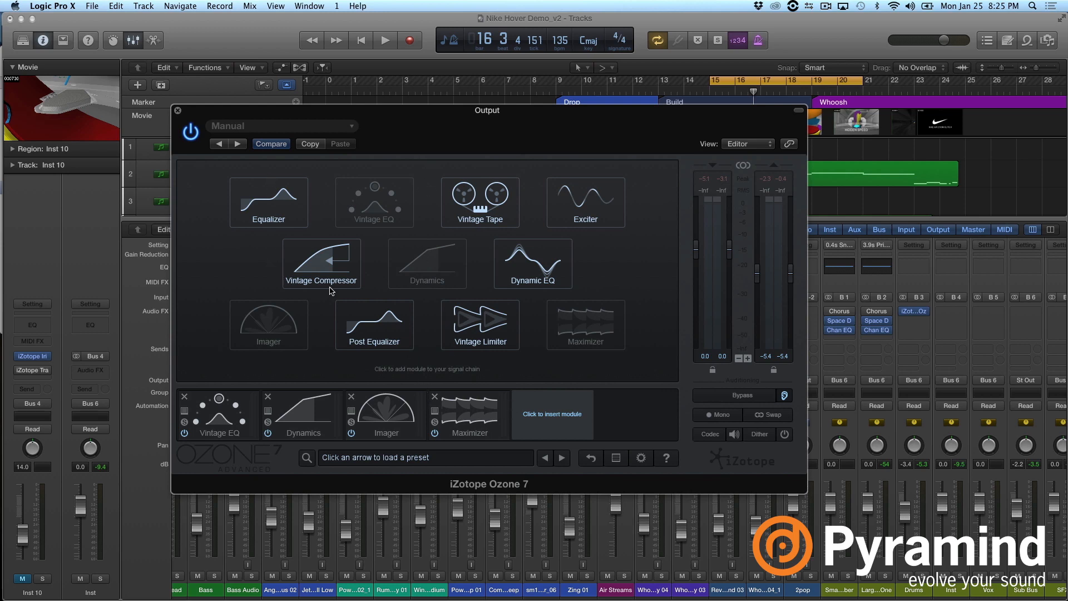
key("super+Tab")
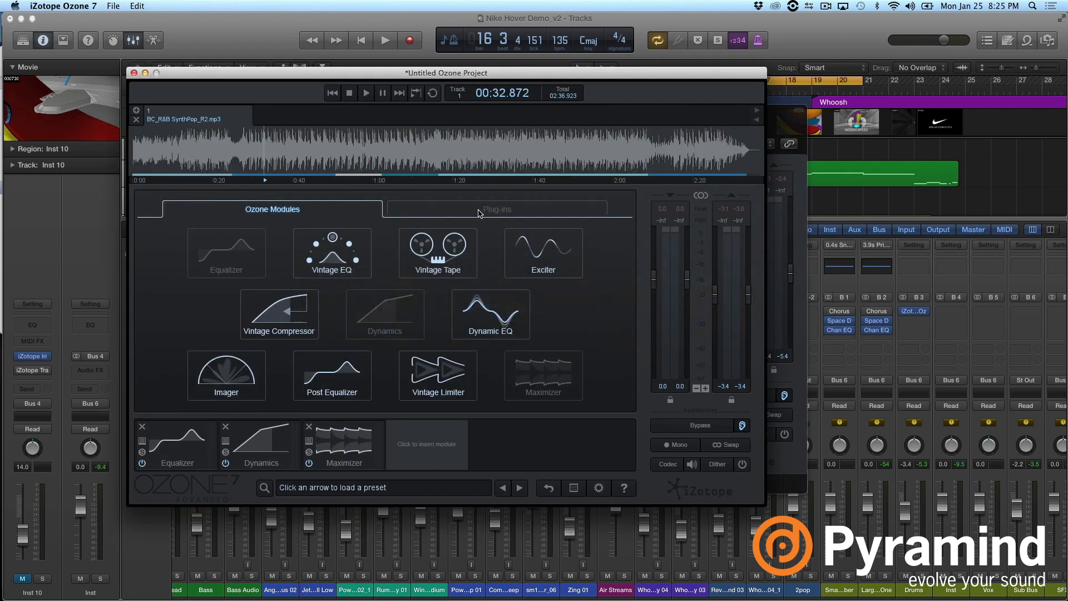
left_click(481, 209)
scroll(477, 308, "up", 5)
scroll(477, 307, "up", 8)
scroll(477, 308, "up", 15)
scroll(478, 307, "up", 15)
scroll(478, 308, "up", 15)
scroll(478, 308, "up", 3)
double_click(456, 279)
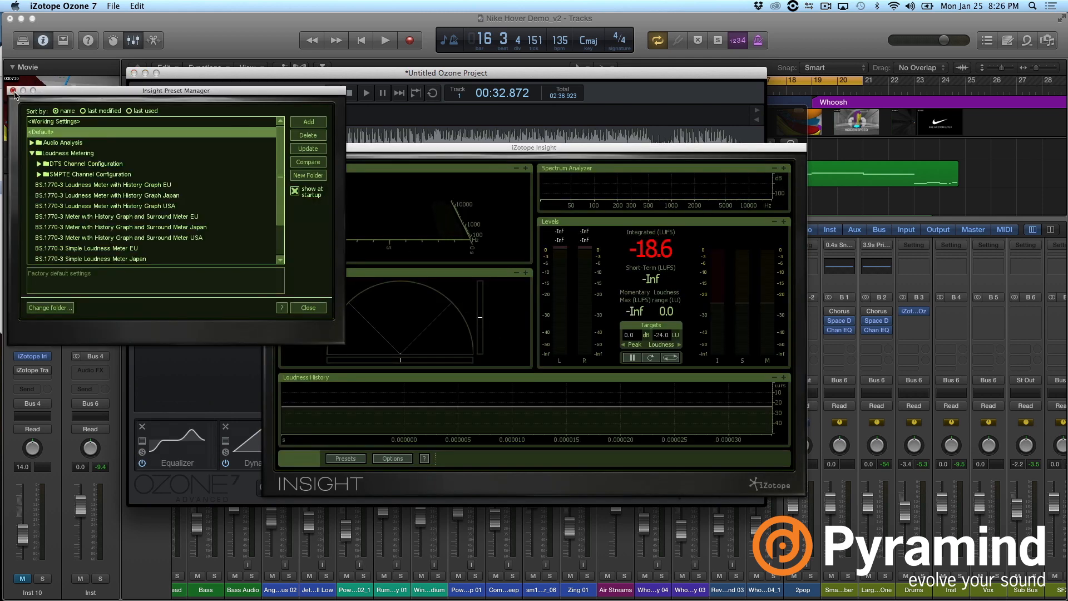
Step: Close and reopen the Insight window, dismiss its preset manager, and play the track to run the meters
left_click(13, 90)
left_click(268, 147)
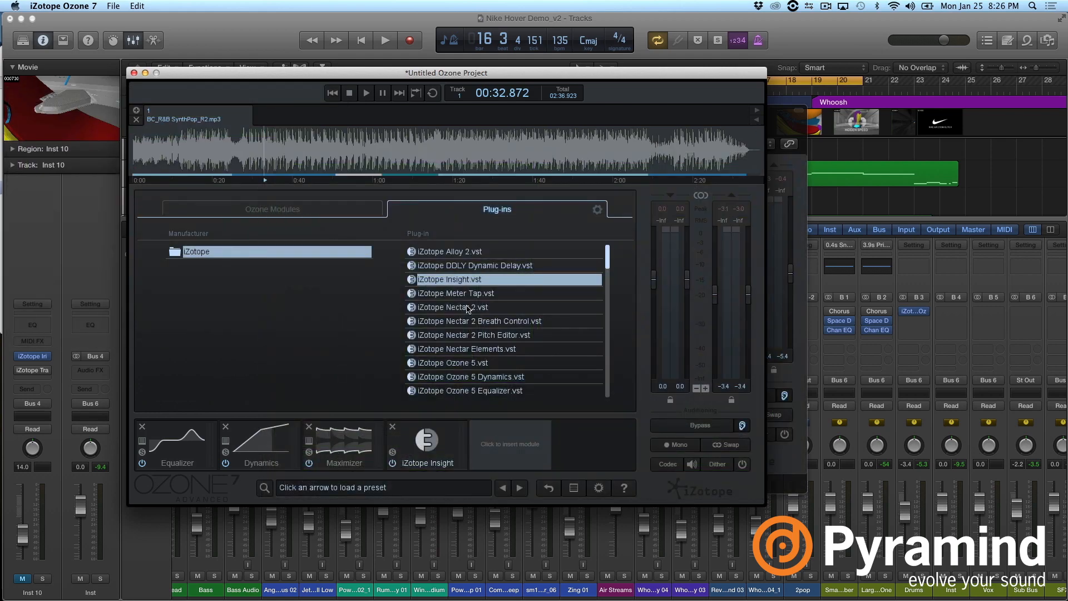
left_click(427, 442)
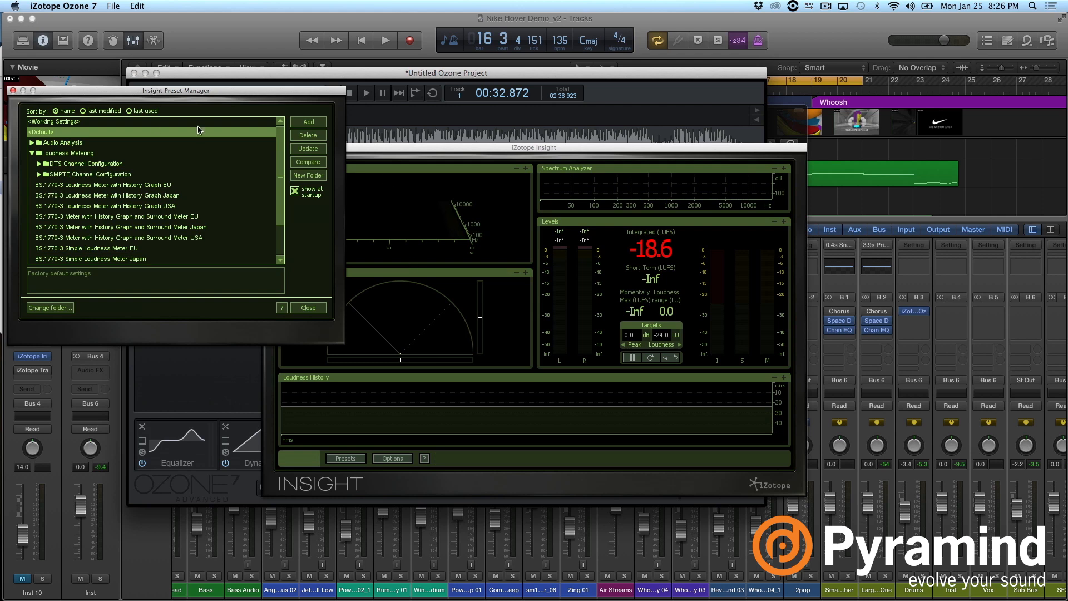
left_click(13, 91)
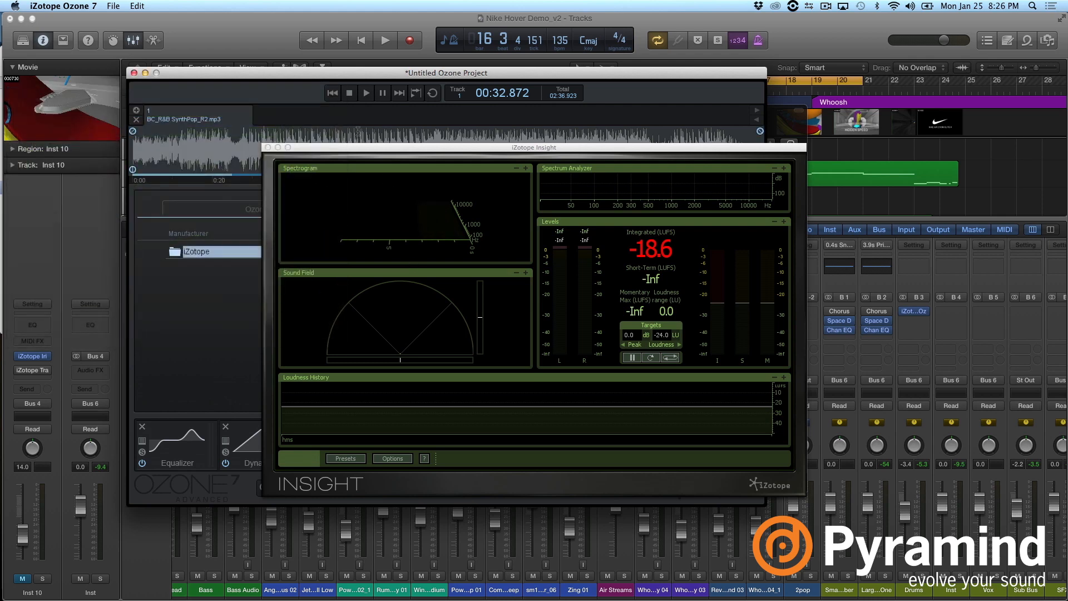
left_click_drag(365, 149, 494, 58)
key("space")
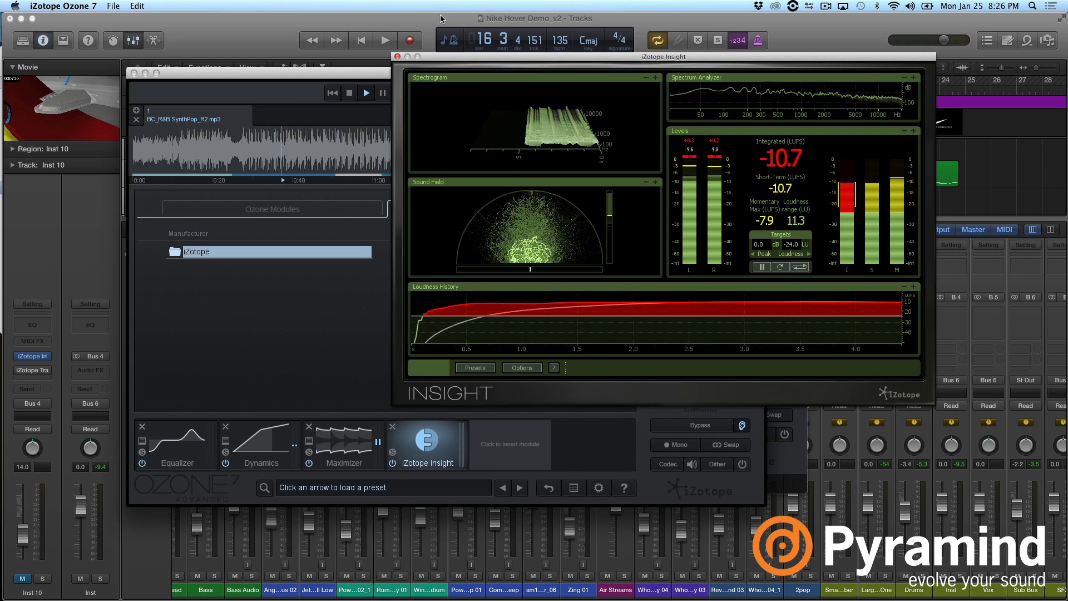
Step: Move the Insight window clear of Ozone's level meters and lower the output gain of both channels to -7.3 dB
left_click_drag(446, 60, 146, 20)
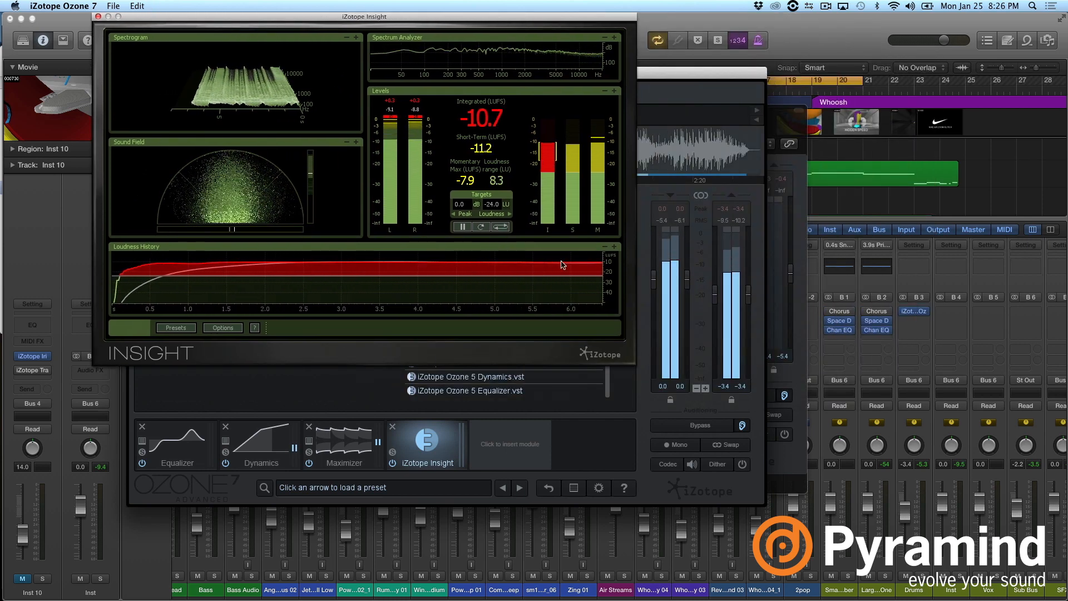
left_click_drag(714, 296, 714, 314)
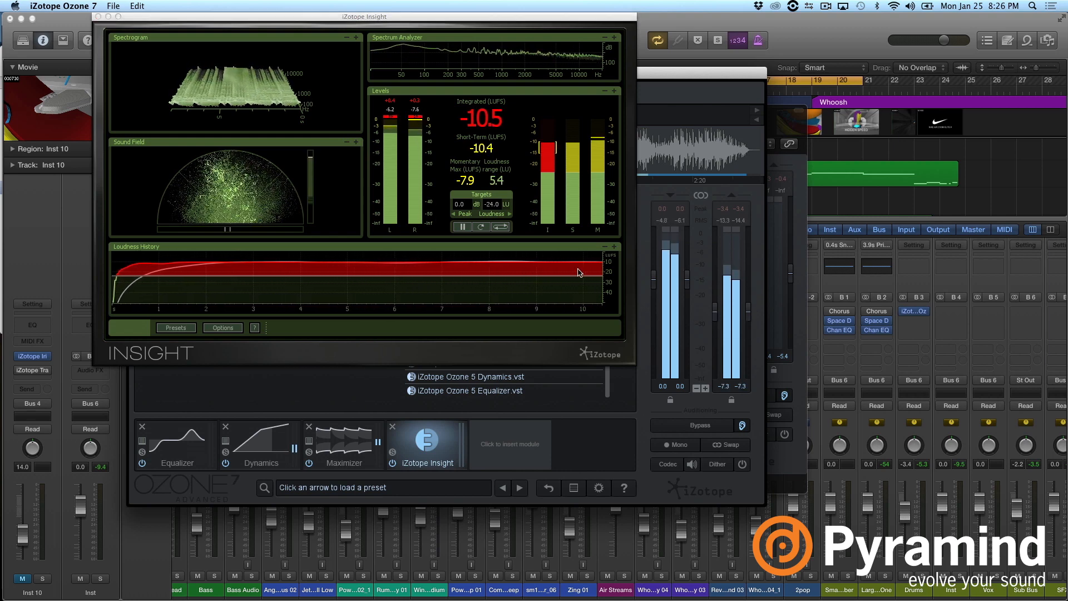
left_click(224, 152)
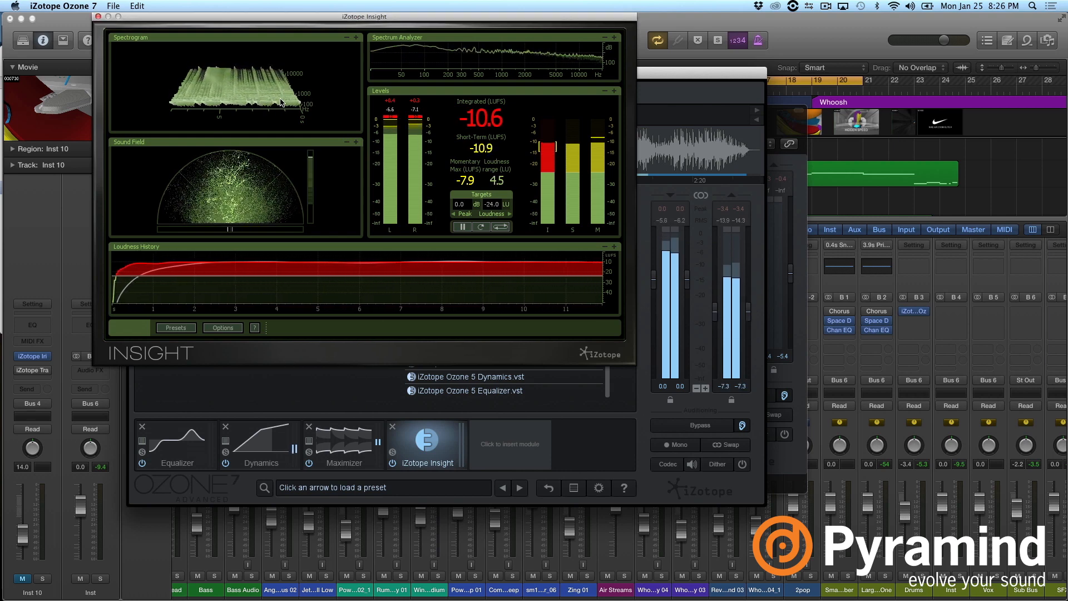
Step: Examine Insight's enlarged 3D spectrogram from the Diagonal view and other angles, and close the Insight window
left_click(356, 37)
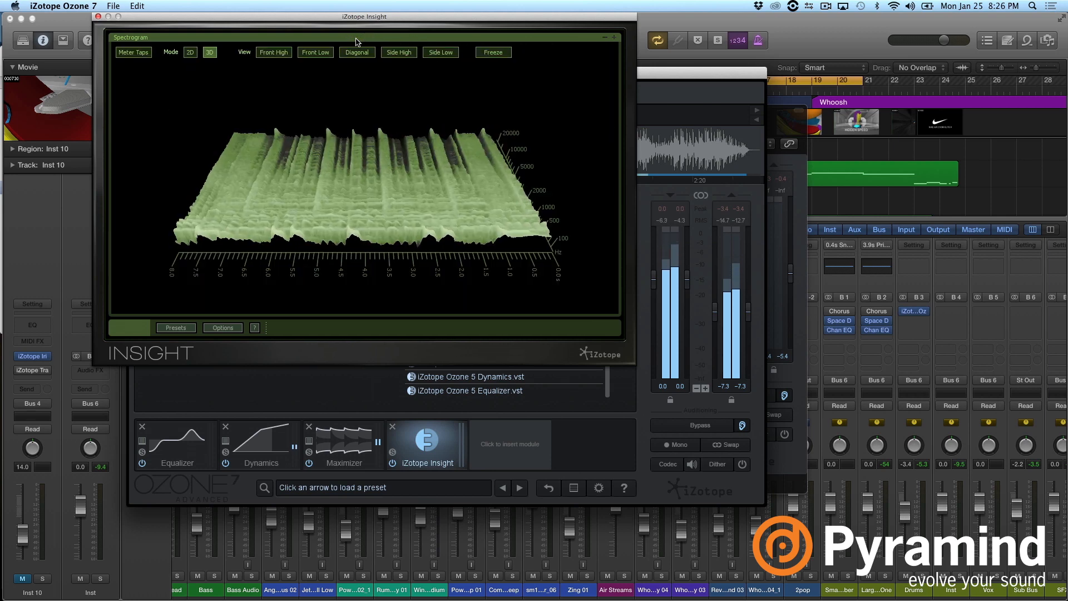
left_click_drag(367, 226, 359, 192)
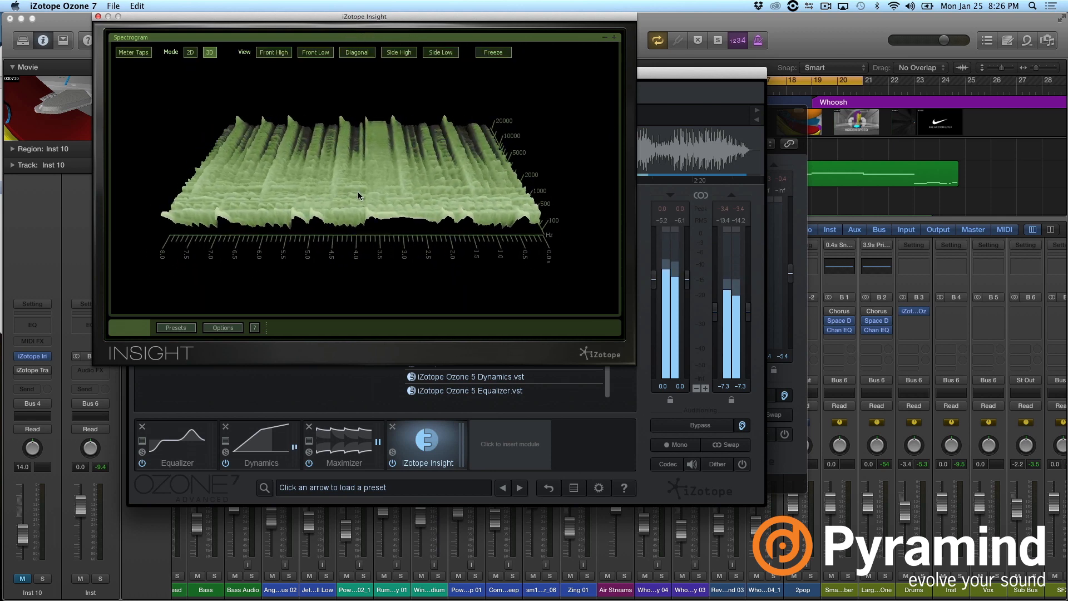
left_click(355, 52)
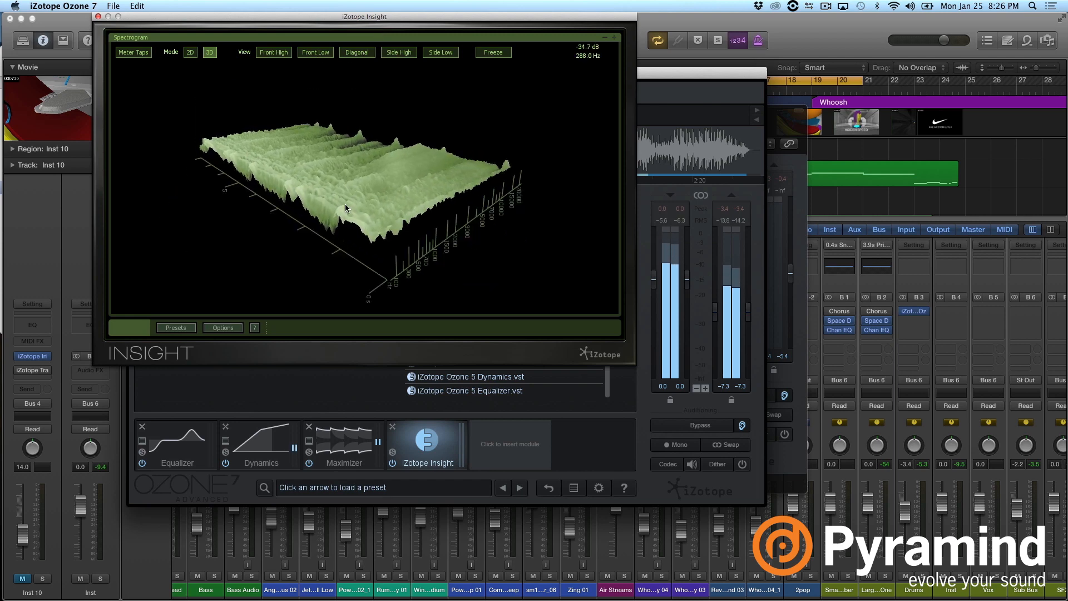
left_click_drag(298, 168, 328, 178)
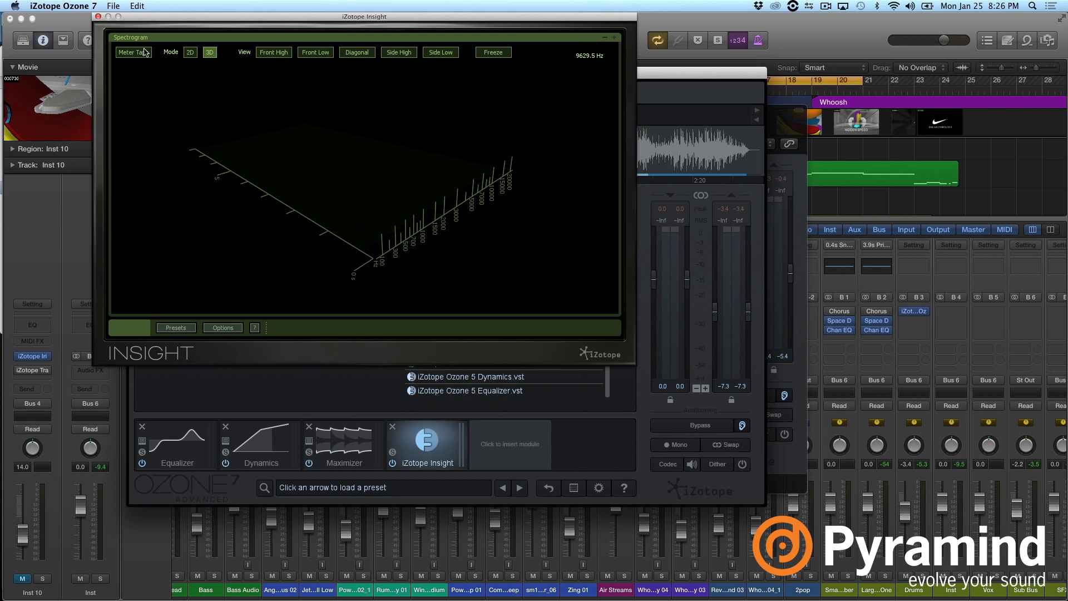
left_click(98, 17)
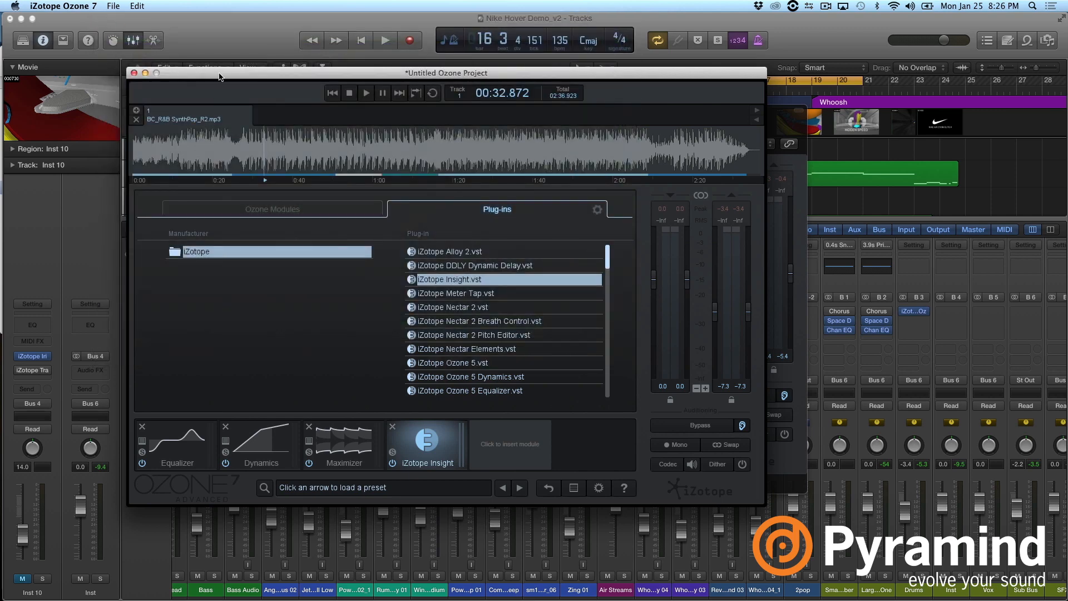
Step: Switch to Logic Pro X and close the Ozone 7 plug-in window
key("super+Tab")
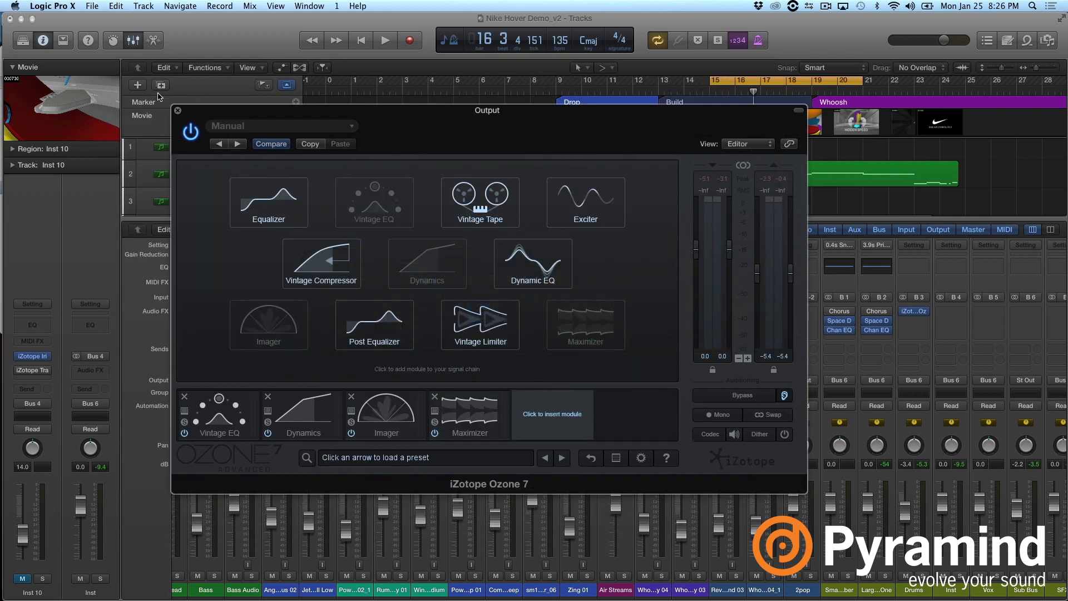
left_click(178, 111)
scroll(545, 390, "left", 5)
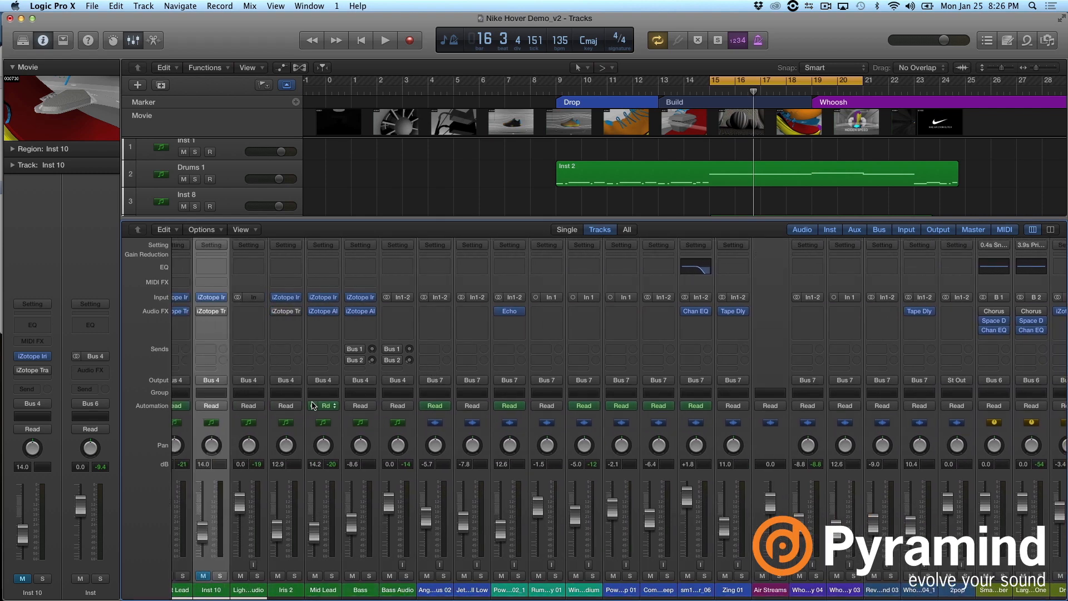
Step: Insert a stereo iZotope Meter Tap after Ozone on the Drums channel strip
scroll(434, 402, "right", 8)
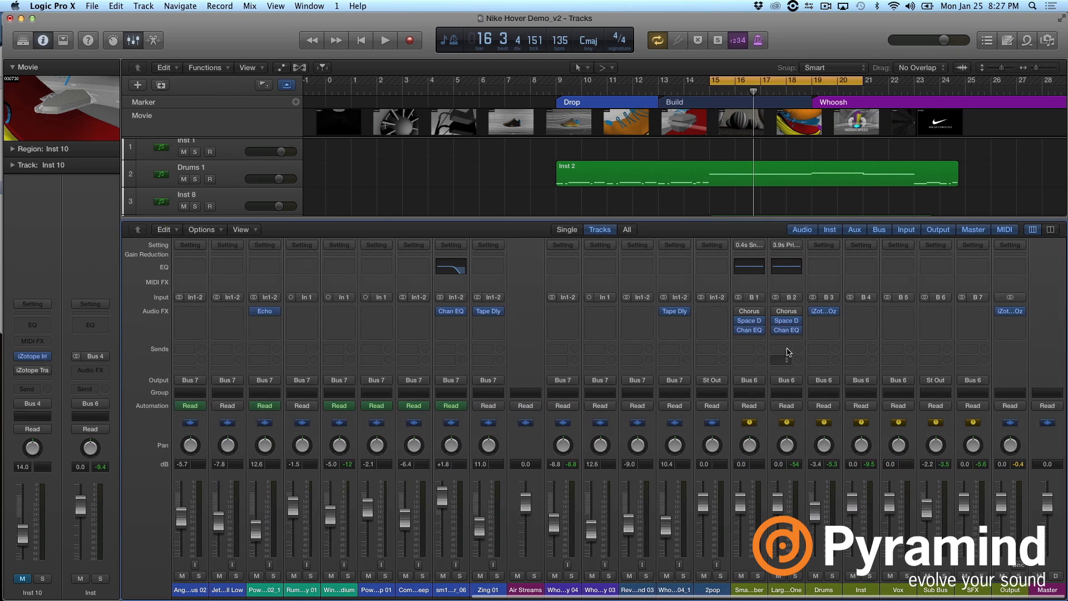
left_click(820, 325)
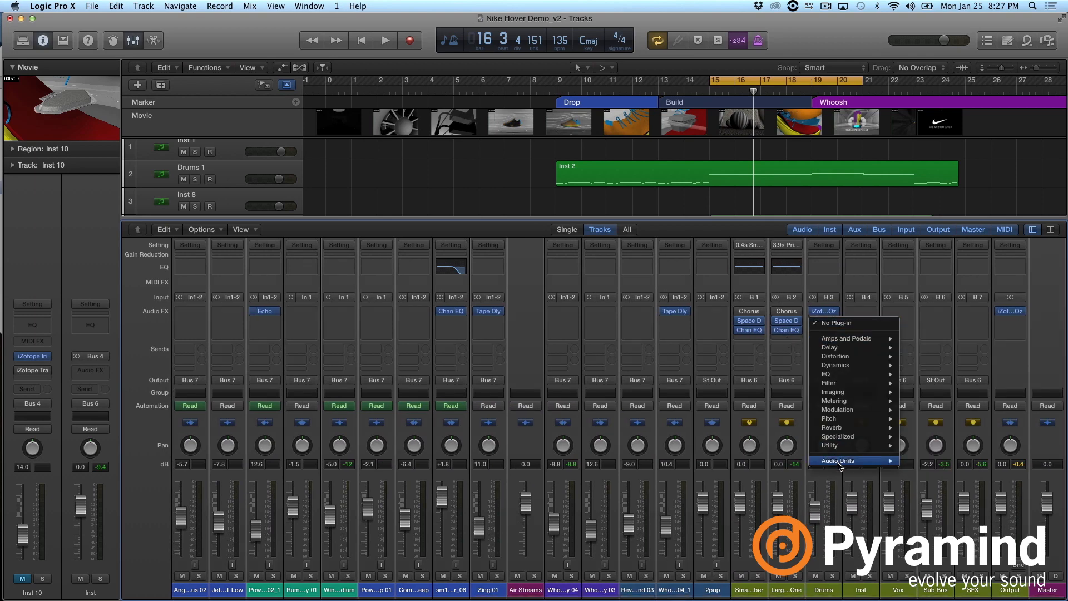
mouse_move(840, 467)
mouse_move(913, 474)
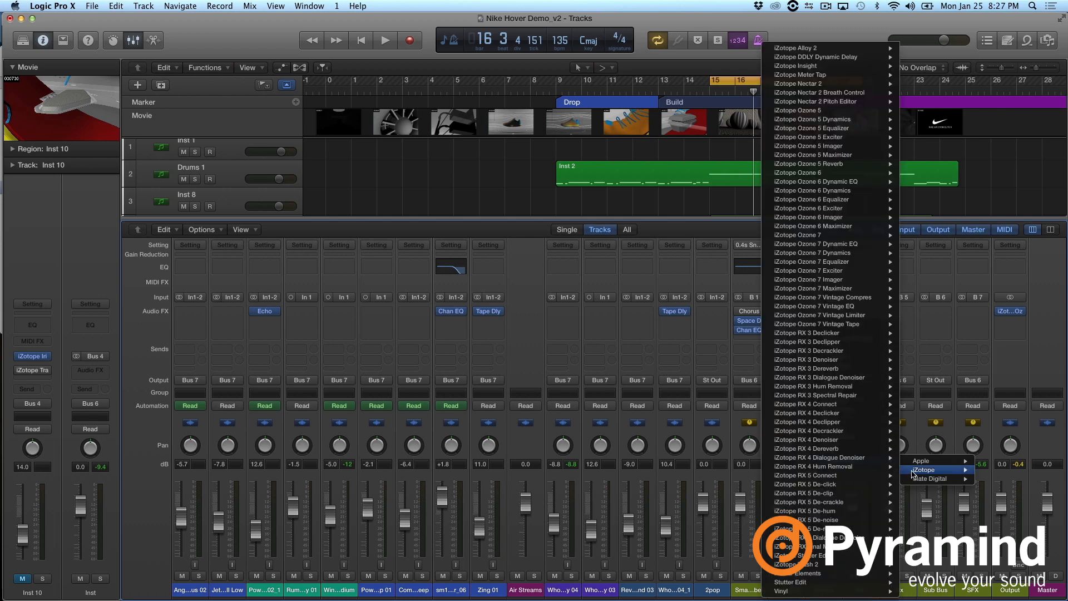
mouse_move(811, 75)
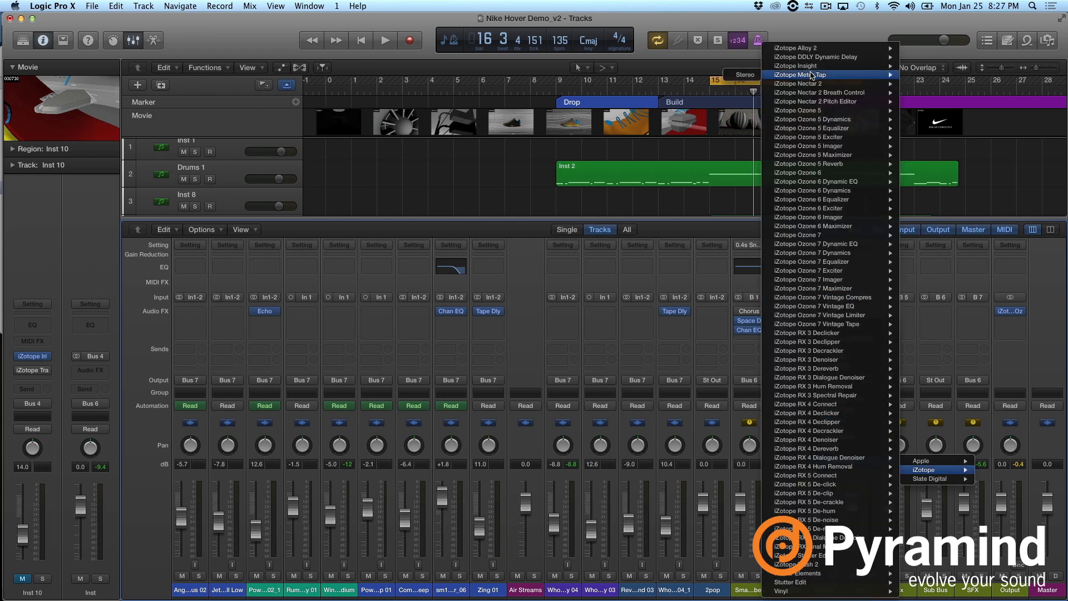
left_click(743, 75)
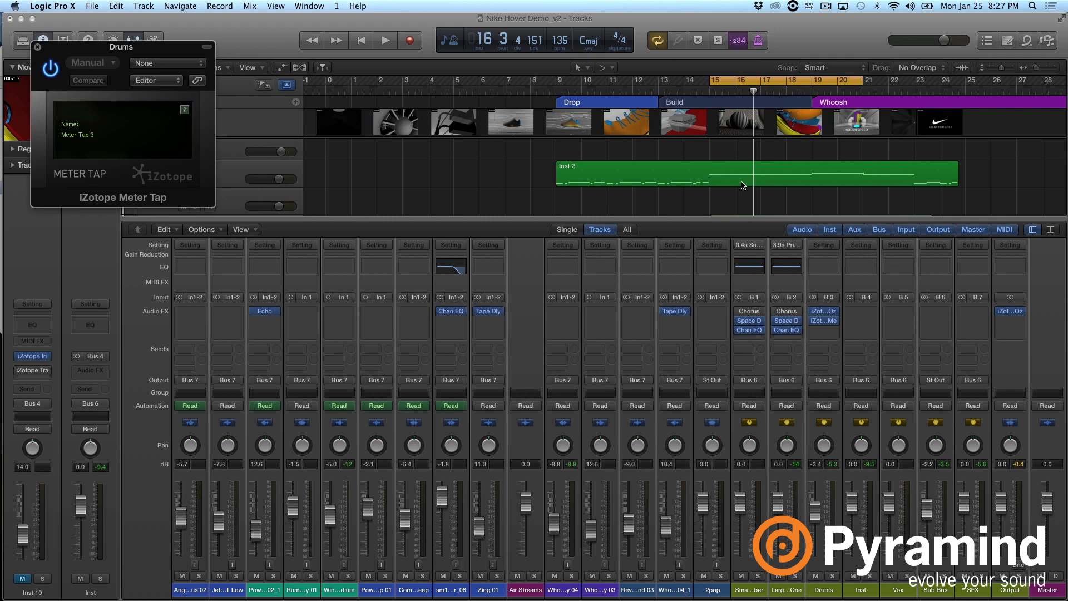
Step: Insert iZotope Insight after Ozone on the Output channel strip and dismiss its preset manager
left_click(1011, 327)
mouse_move(942, 462)
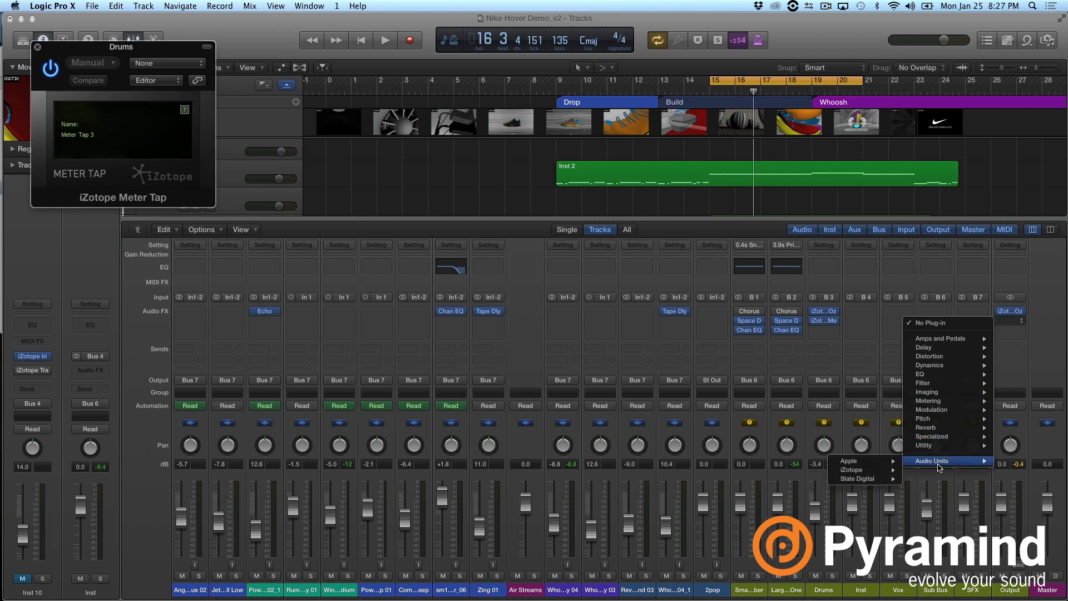
mouse_move(882, 472)
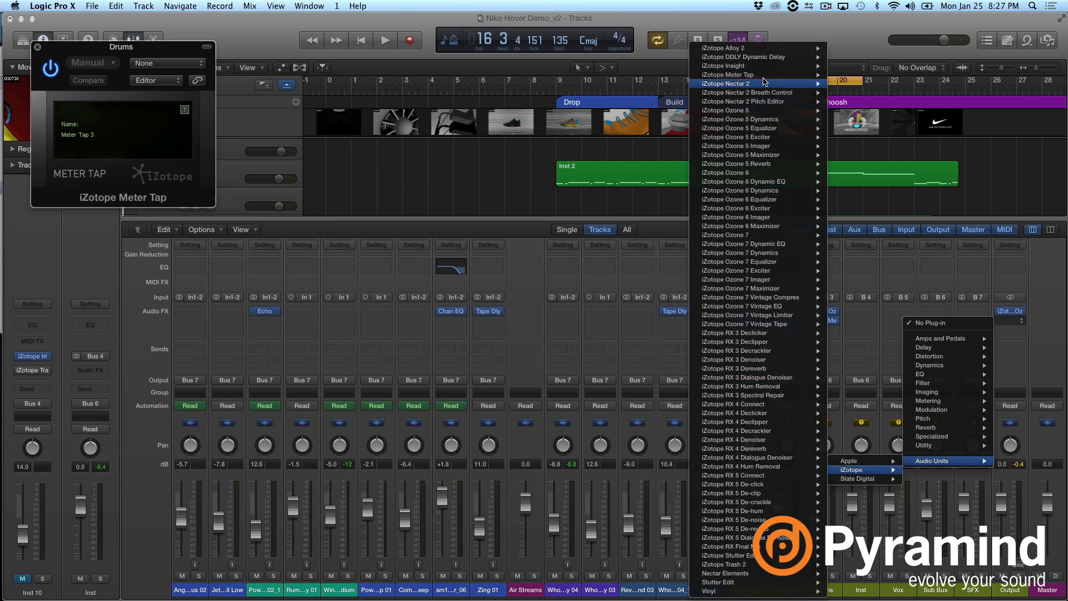
mouse_move(771, 65)
left_click(684, 67)
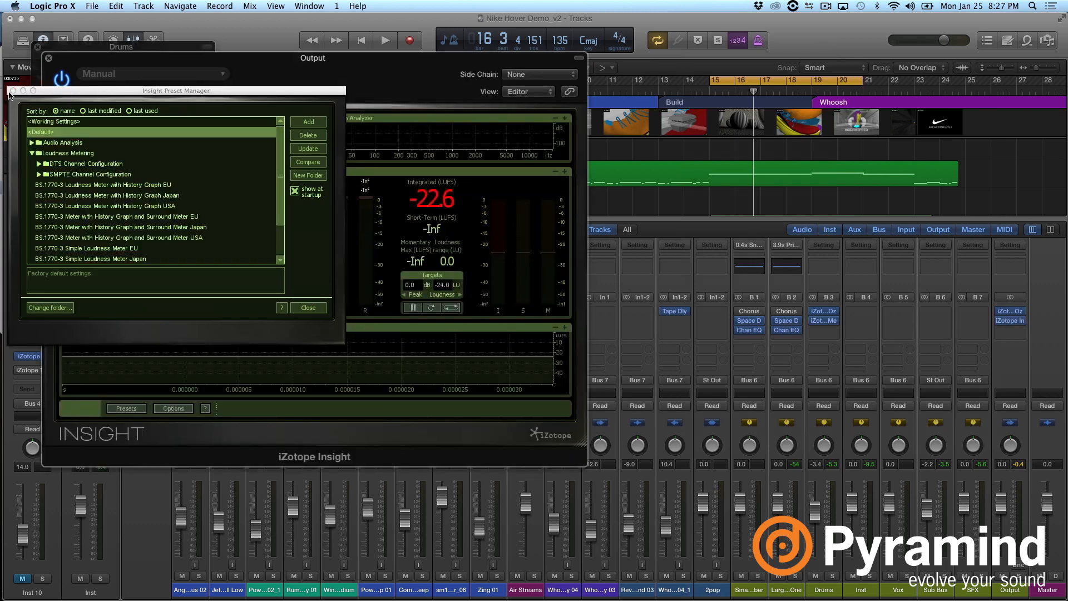
left_click(11, 91)
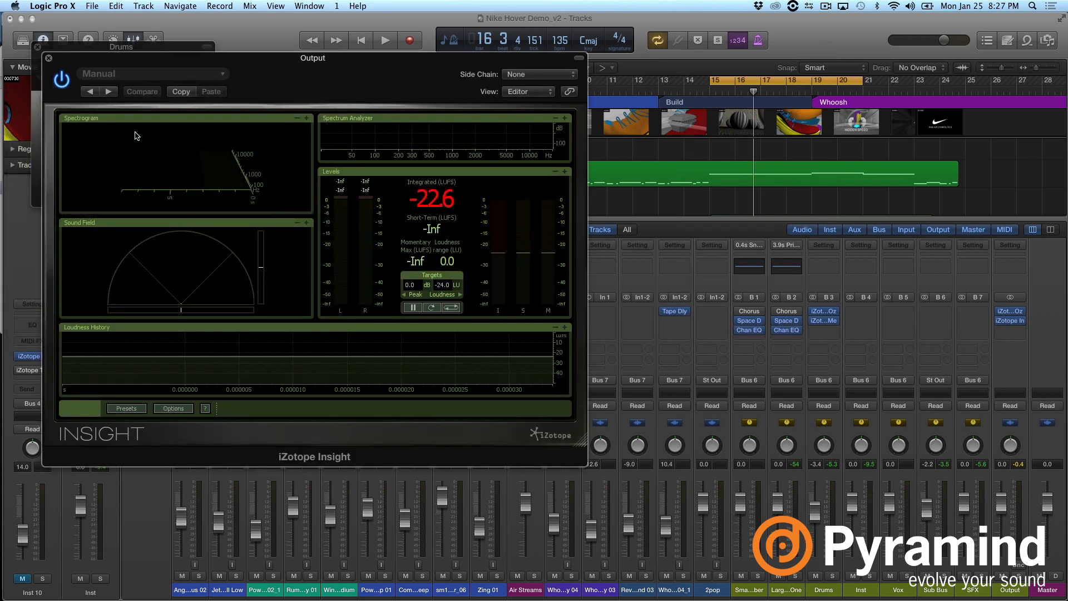
Step: Enlarge the Output Insight's spectrogram in the Diagonal view and display its meter tap assignments
left_click(307, 118)
left_click(301, 134)
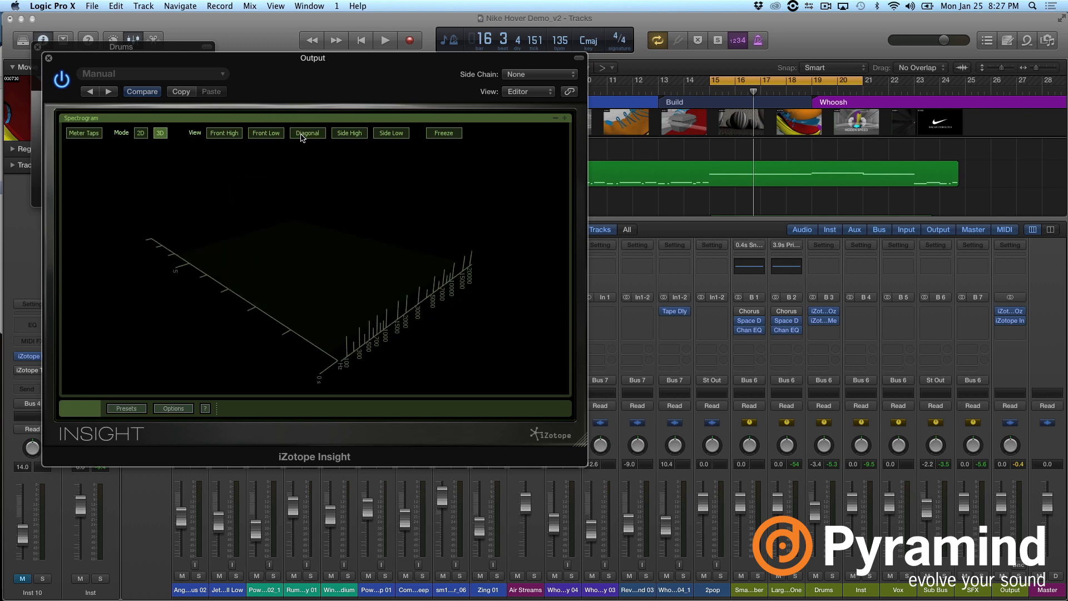
left_click(166, 409)
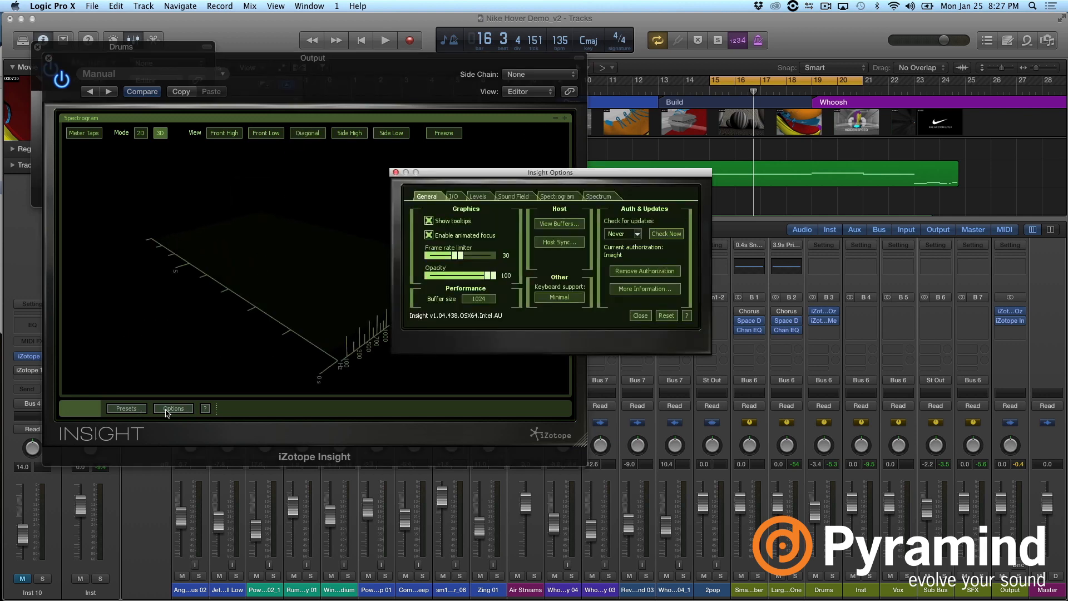
left_click(395, 173)
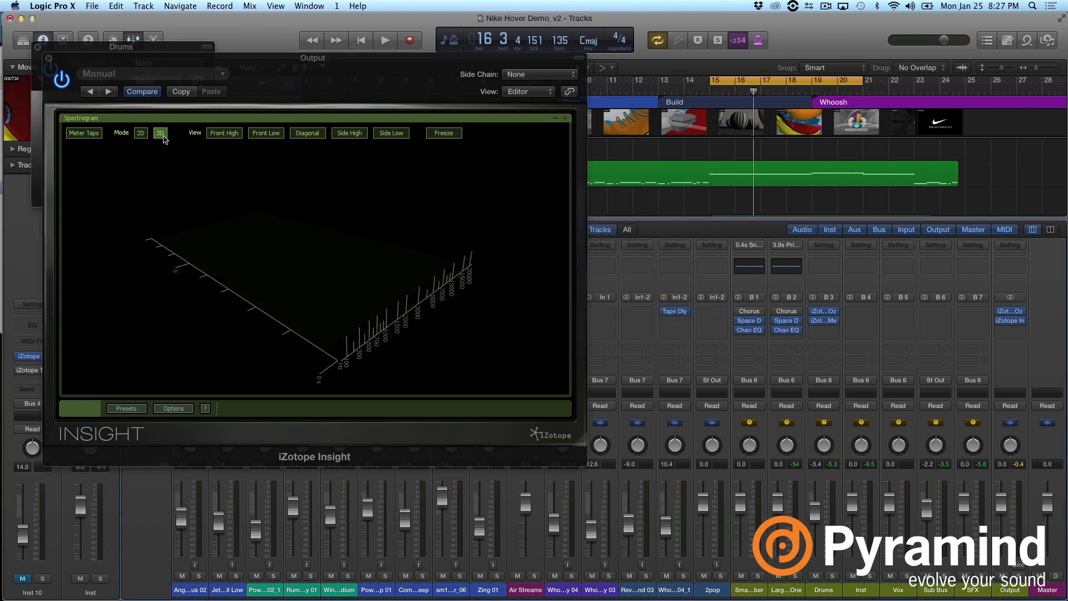
left_click(83, 133)
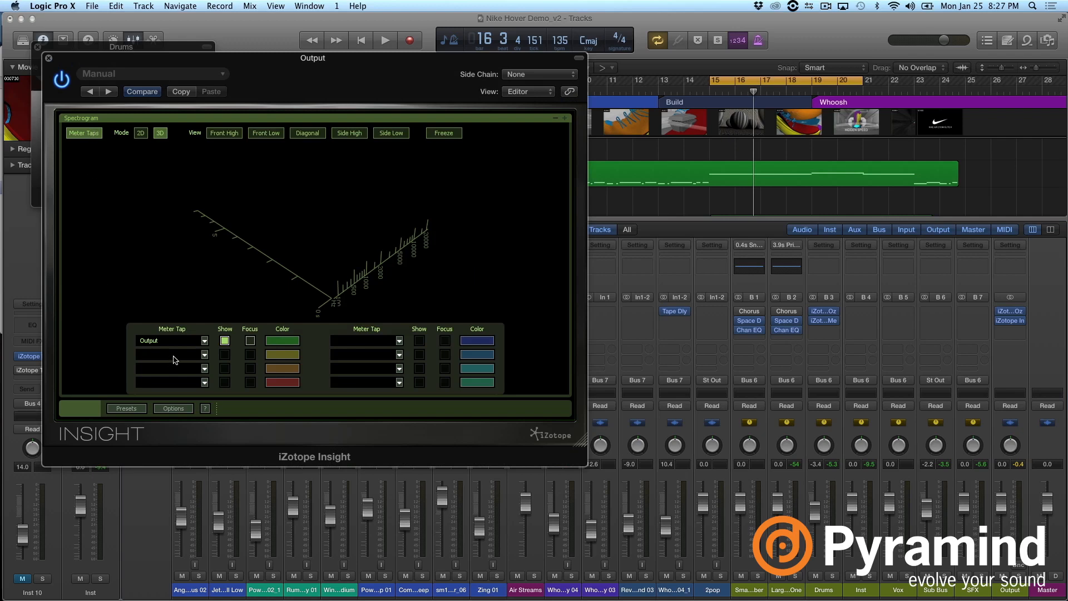
Step: Assign Meter Tap 3 to the second meter tap slot of the spectrogram and set its color to bright blue
left_click(205, 355)
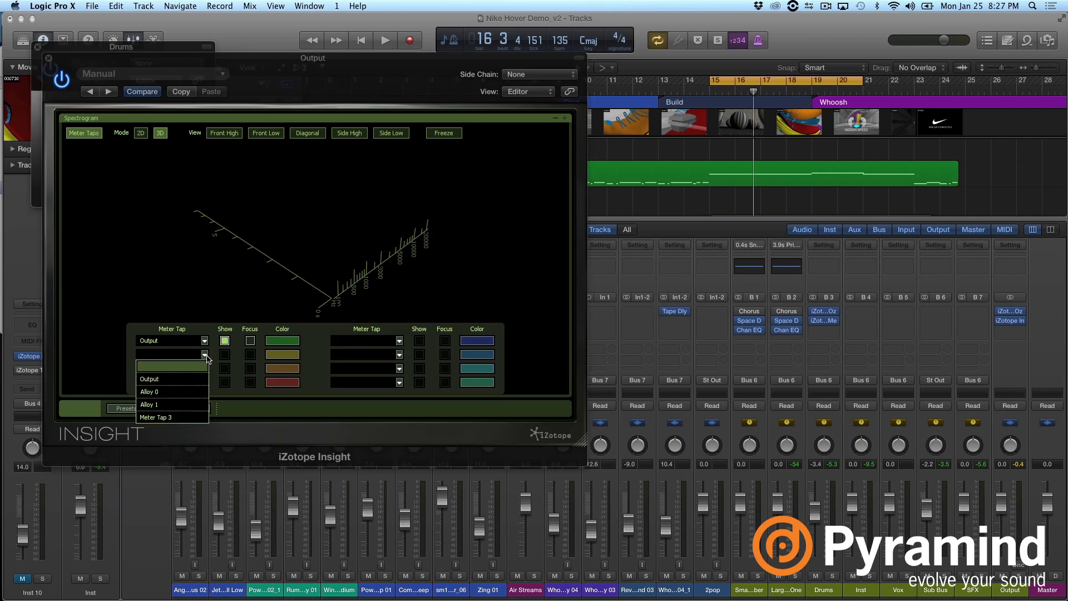
left_click(175, 418)
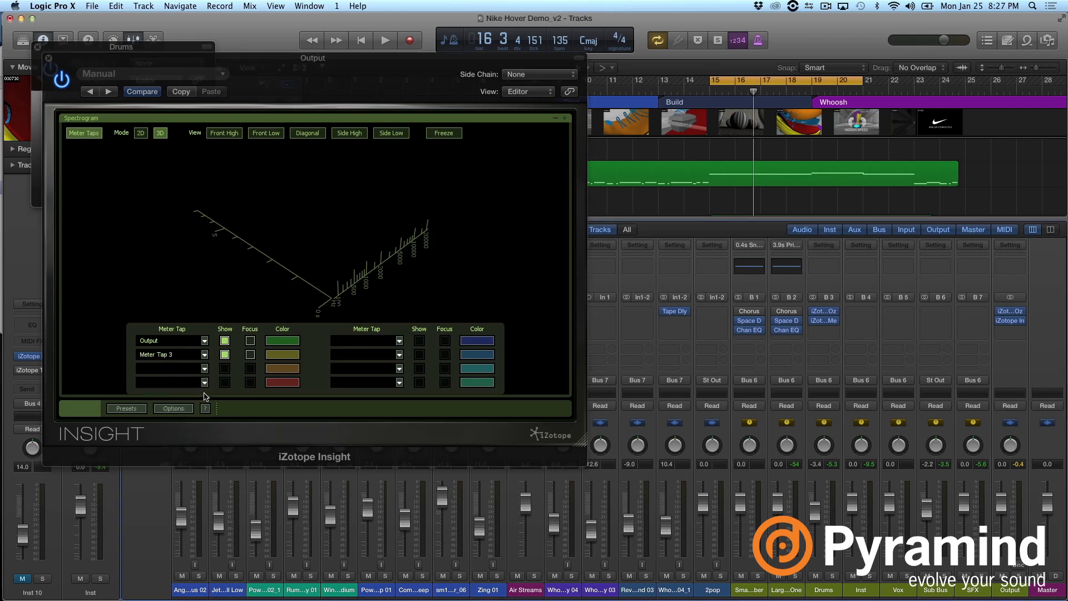
left_click(275, 358)
left_click(361, 299)
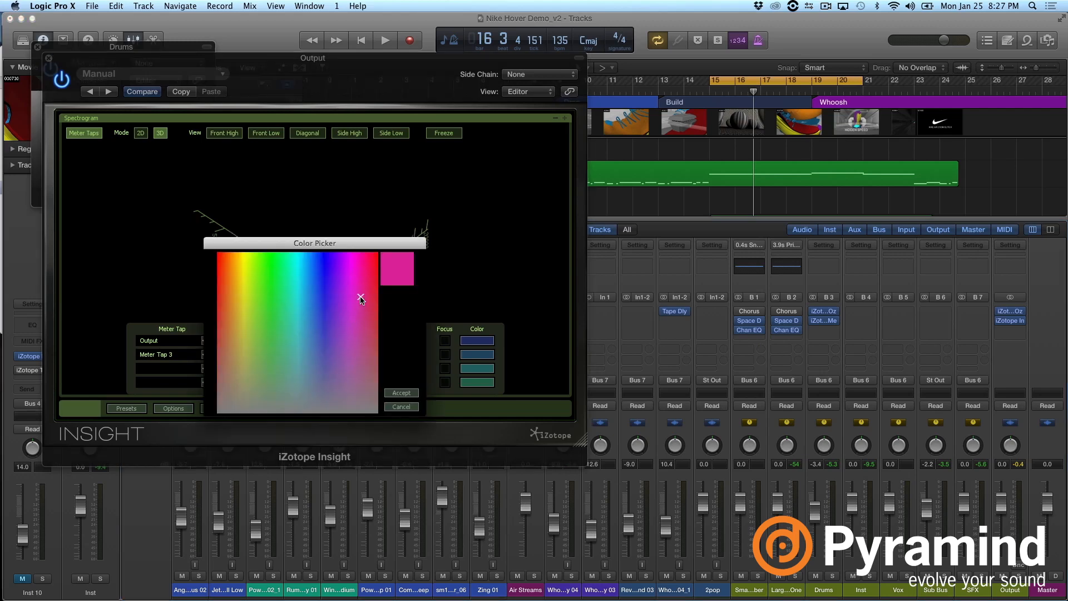
left_click(272, 278)
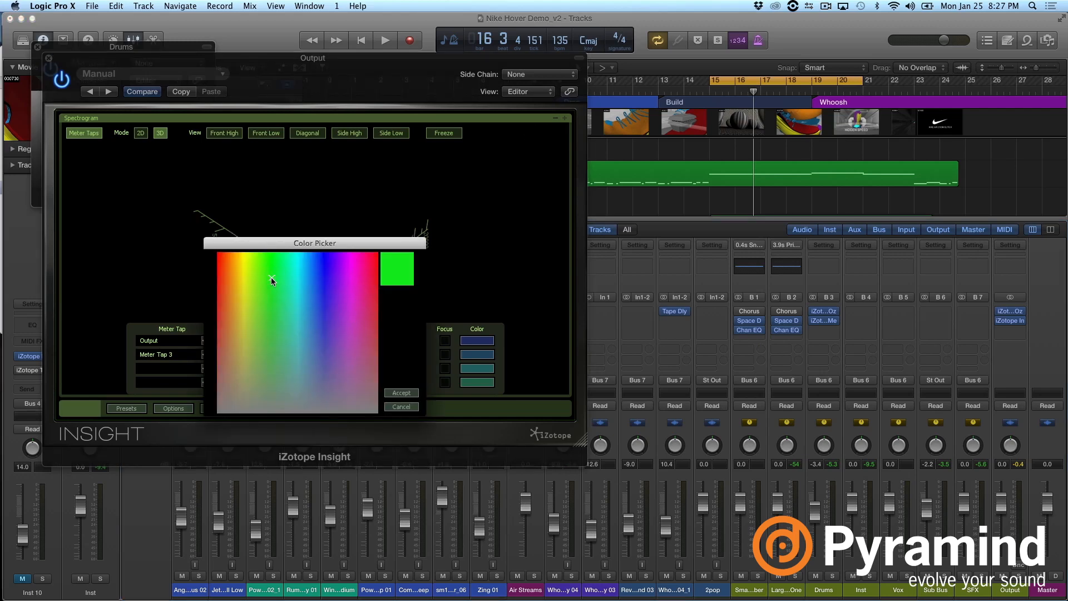
left_click(321, 269)
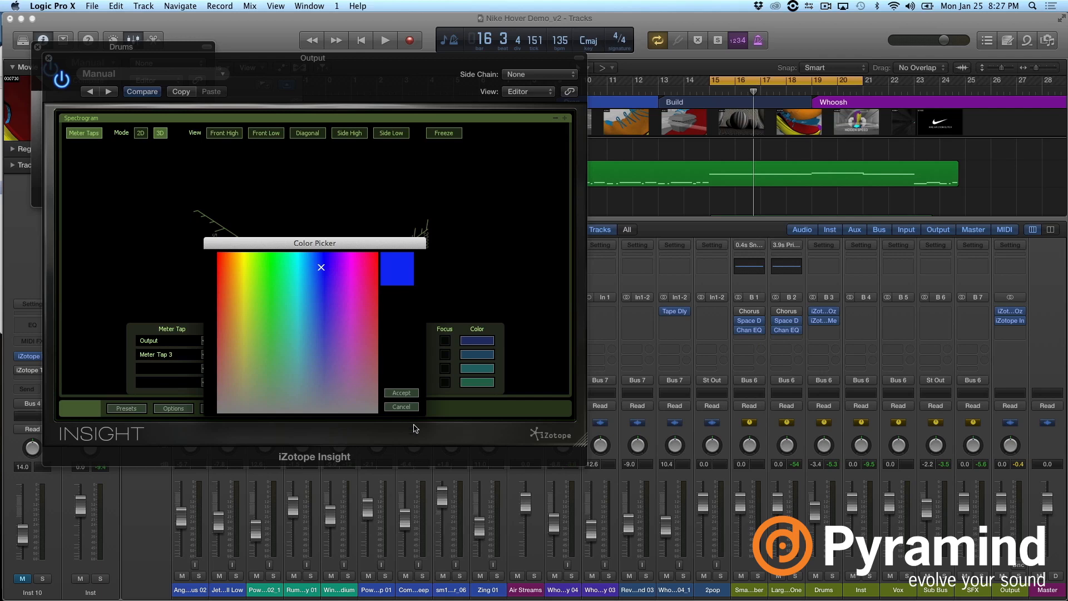
left_click(408, 394)
Step: Play the loop to compare the Output and Meter Tap 3 spectrograms with the single view, then stop playback
key("space")
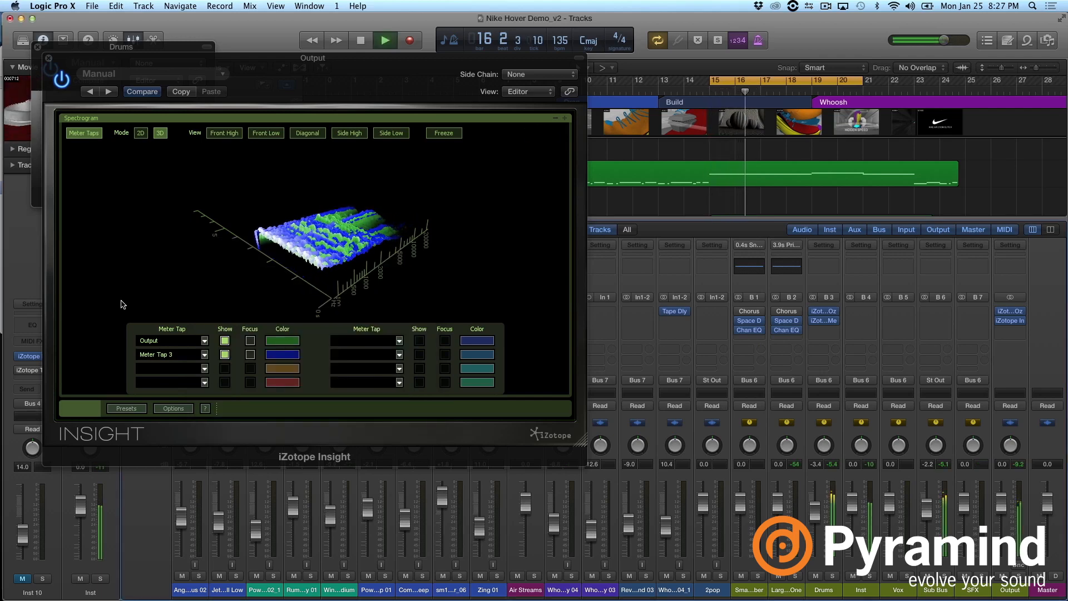
left_click(84, 133)
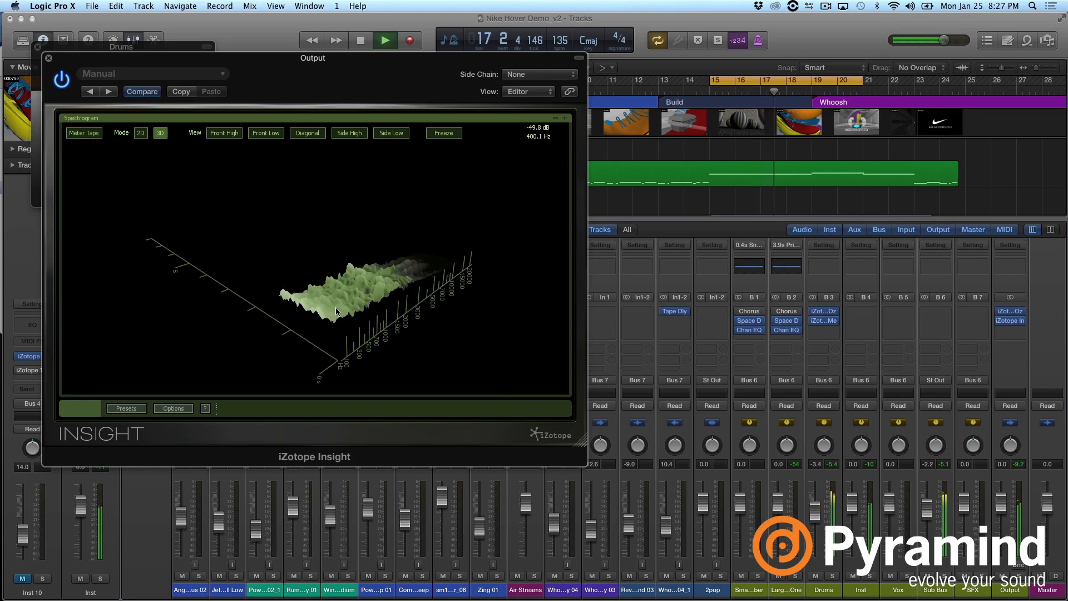
left_click(85, 133)
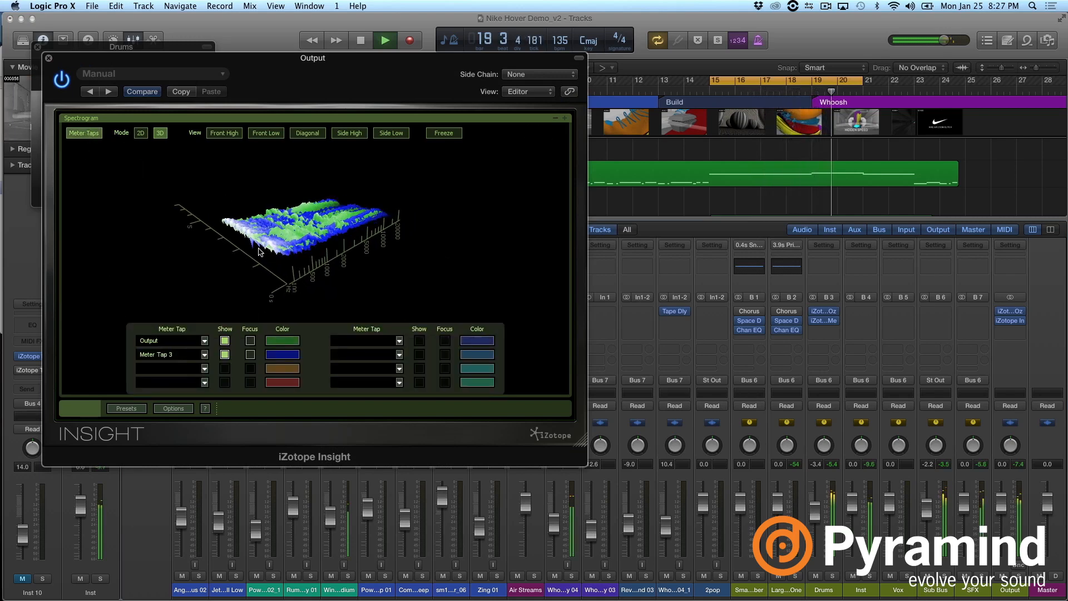
key("space")
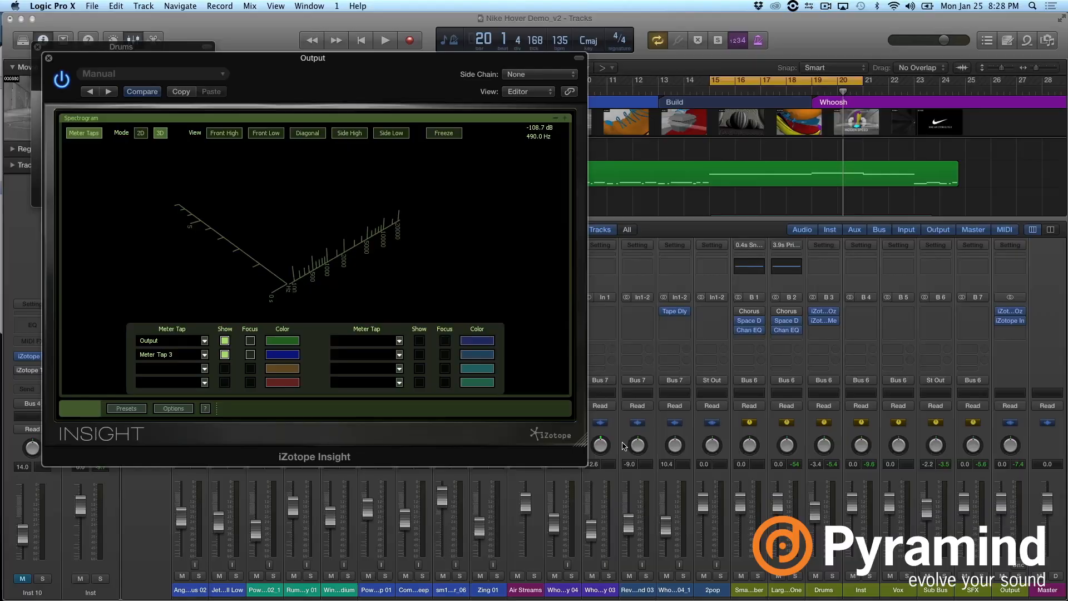
Step: Enlarge the Insight window, play the loop in the 2D spectrogram mode and show only Meter Tap 3 with Output hidden
left_click_drag(623, 445, 770, 504)
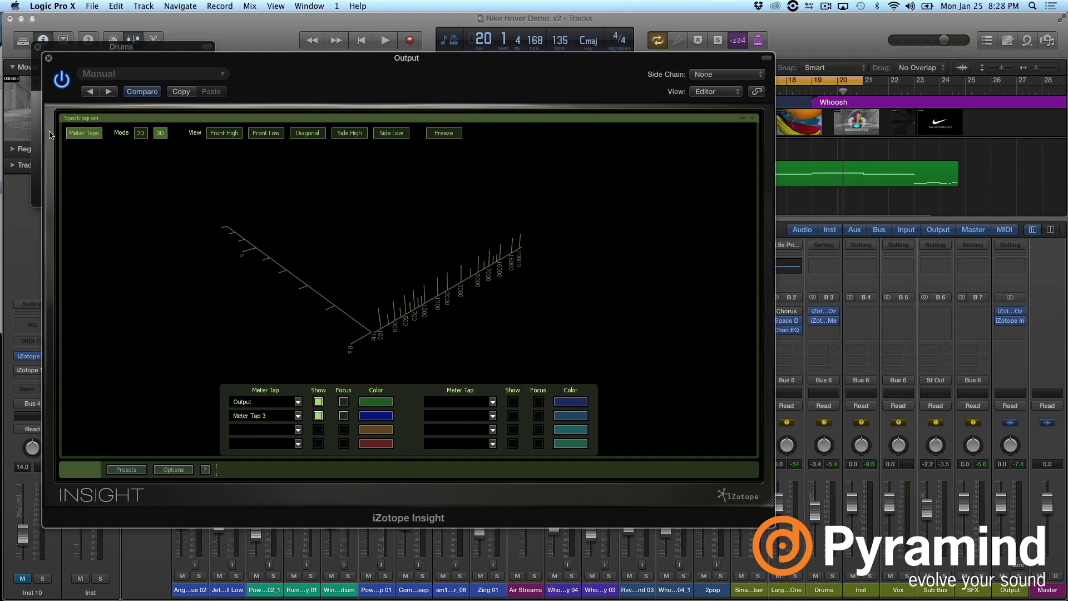
left_click(73, 137)
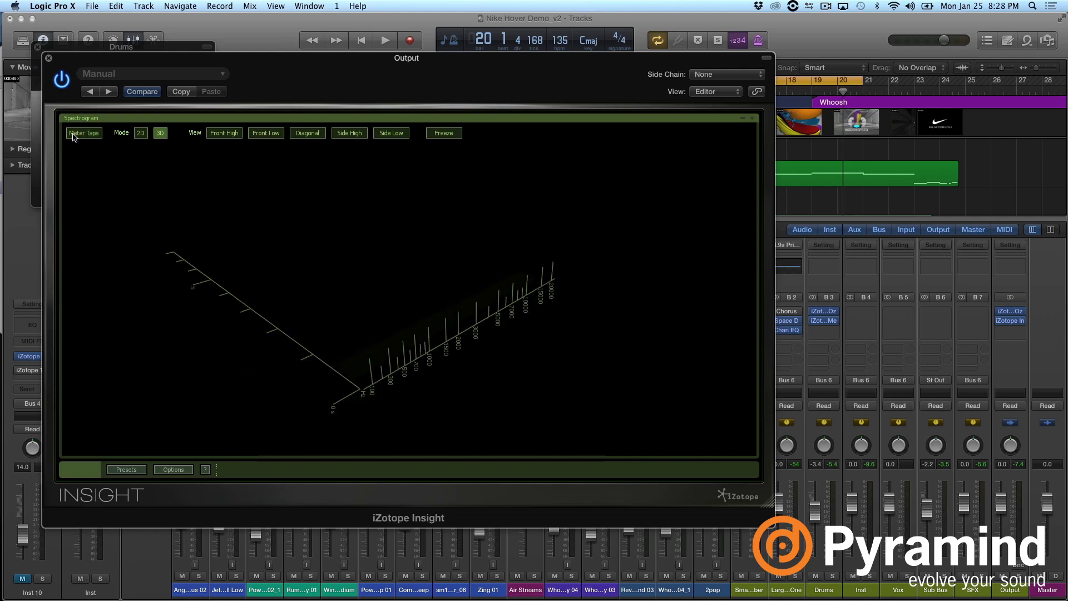
left_click(141, 134)
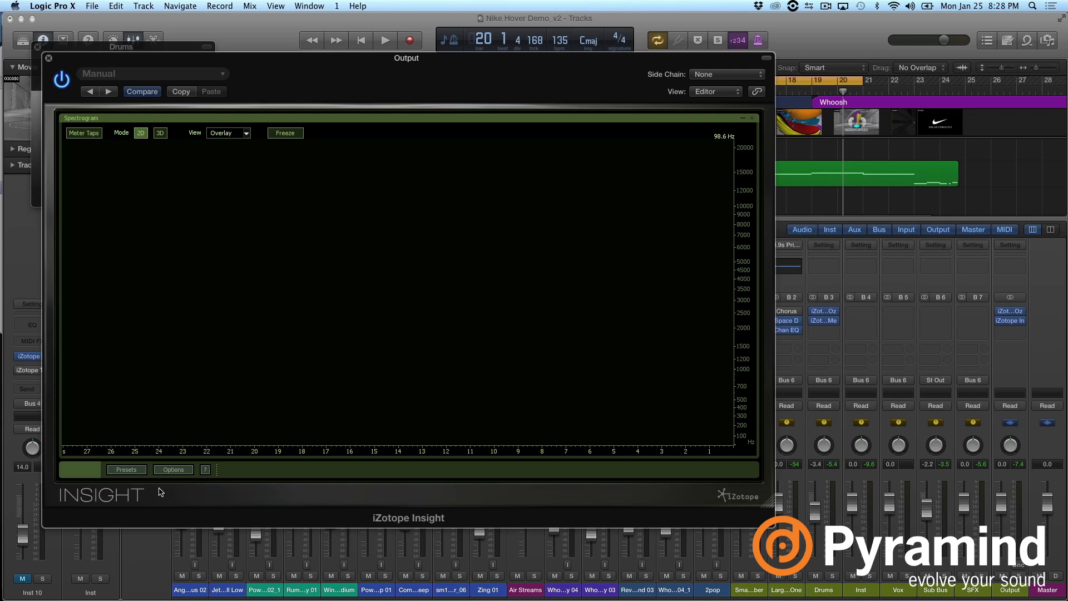
key("space")
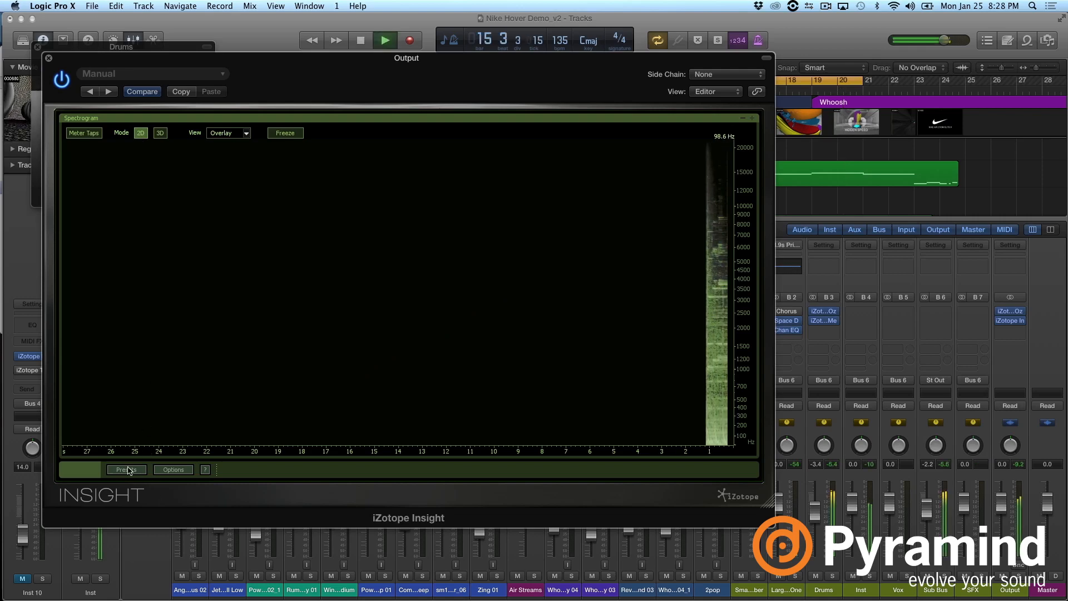
left_click(84, 133)
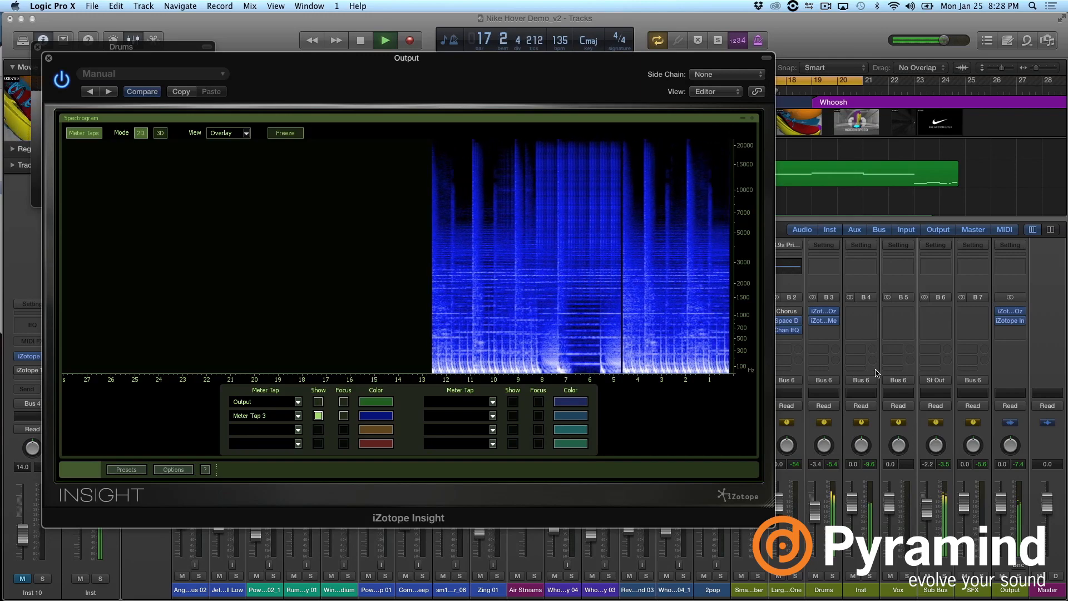
Step: Insert a stereo iZotope Meter Tap on the Inst channel strip and assign Meter Tap 8 to Insight's third tap slot
left_click(861, 313)
mouse_move(901, 451)
mouse_move(982, 461)
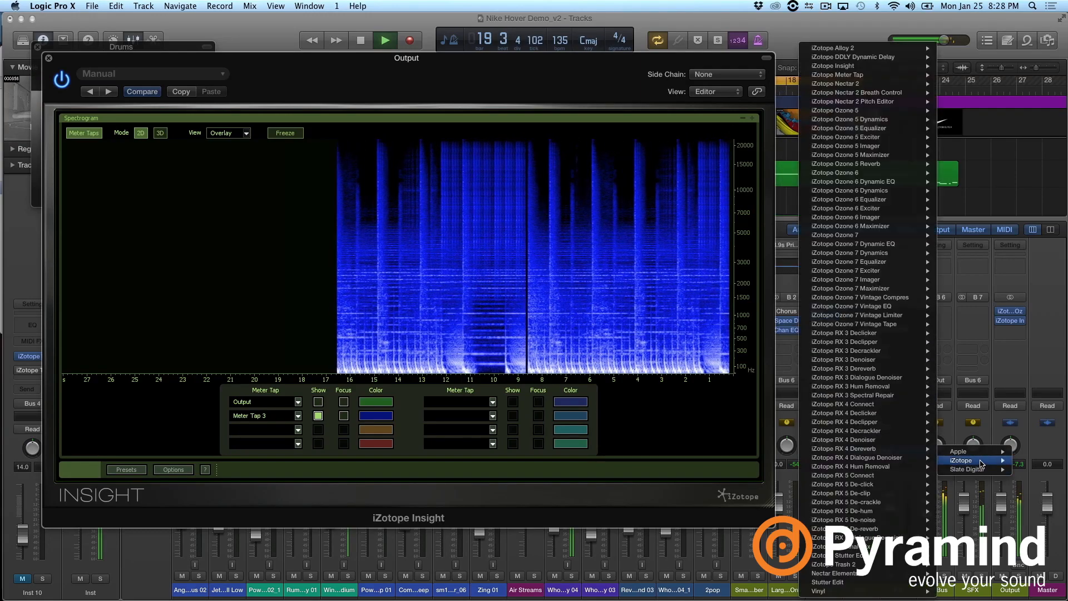
mouse_move(870, 77)
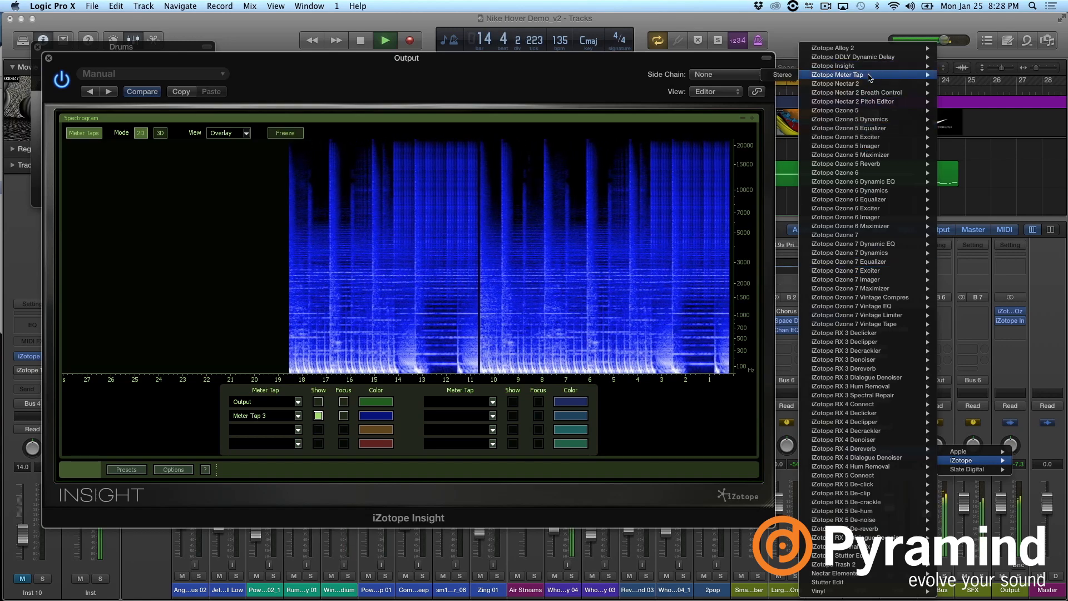
left_click(782, 74)
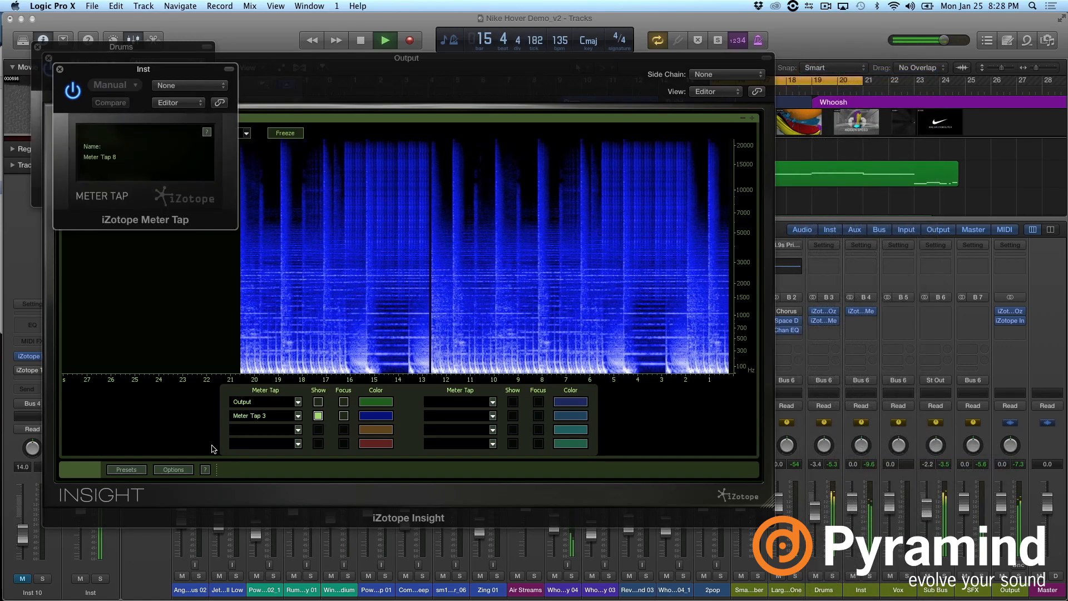
left_click(265, 434)
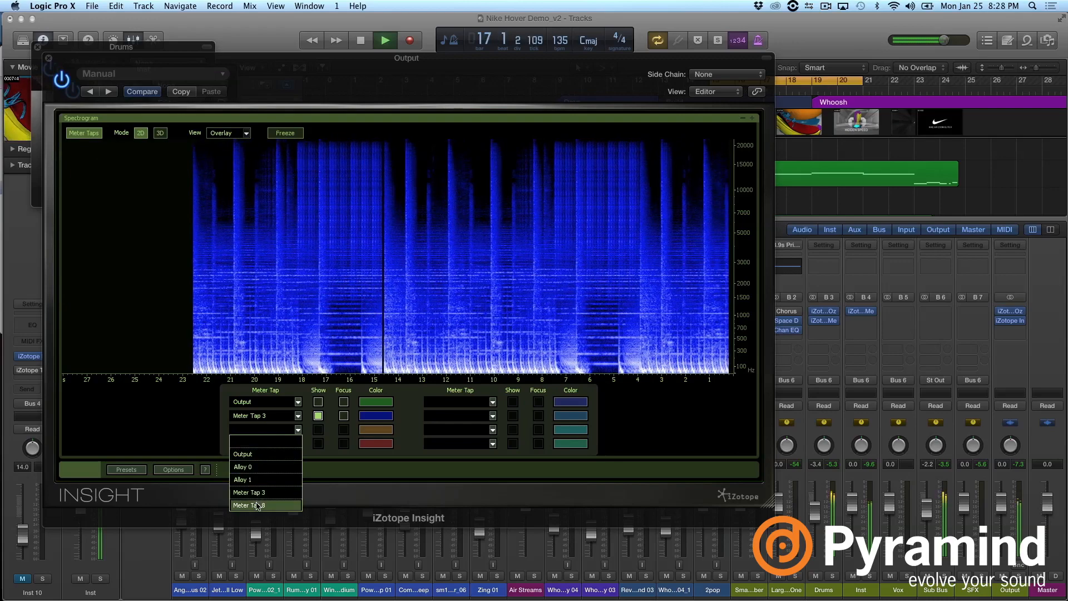
left_click(262, 504)
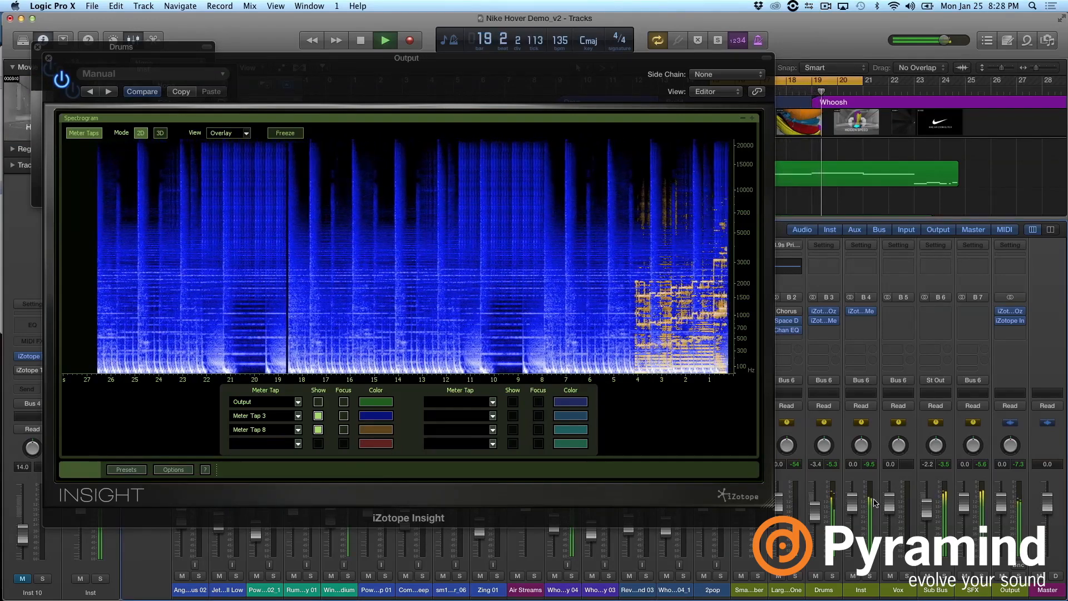
Step: Solo the Drums and Inst channels to compare their overlaid spectrograms, then stop playback
left_click(830, 577)
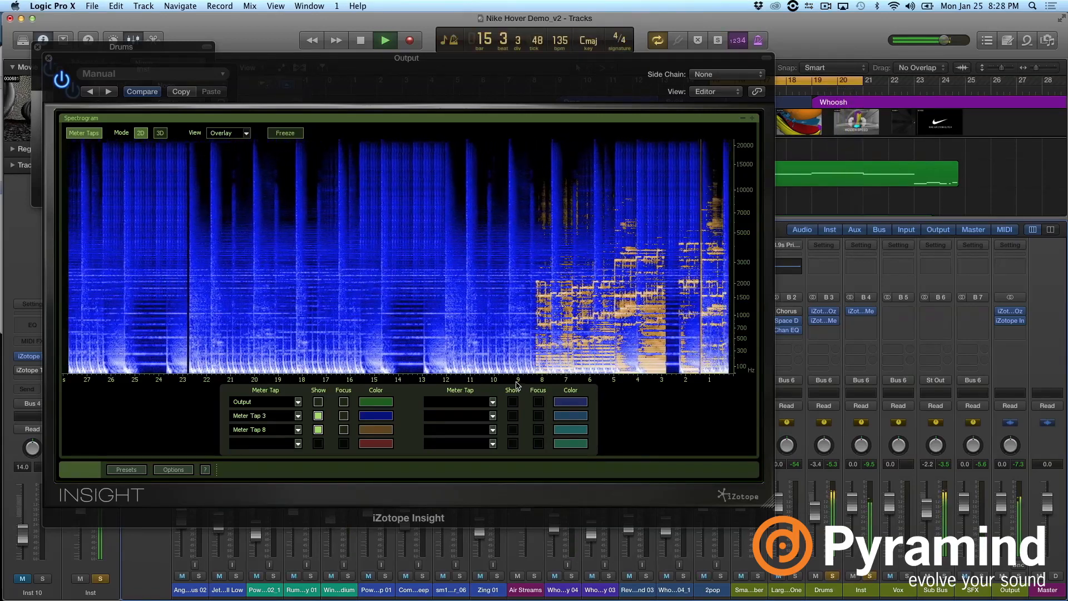
key("space")
left_click(317, 429)
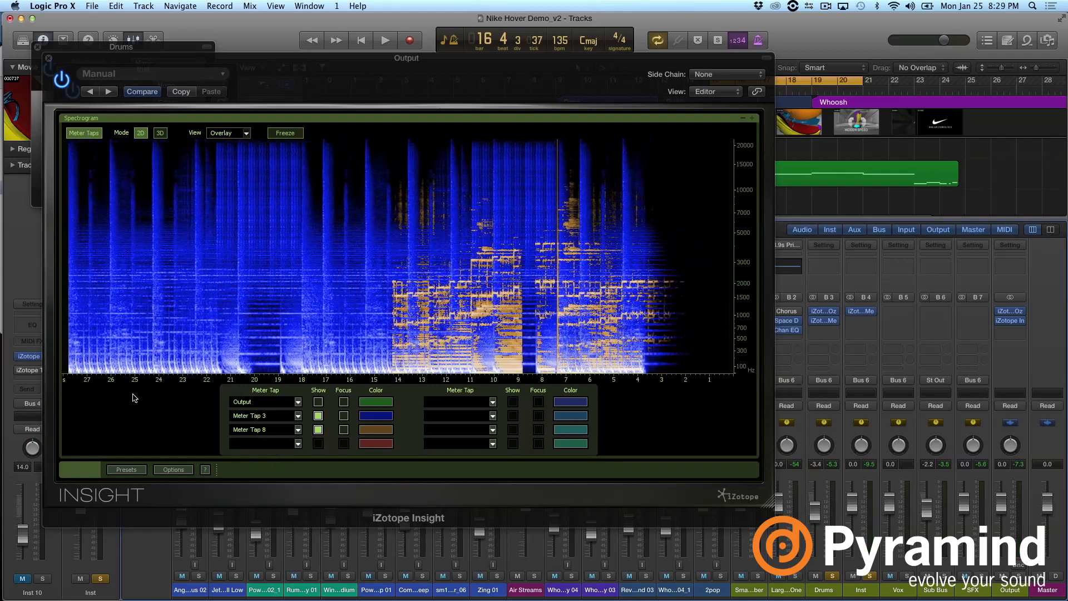
Step: Close the Output Insight window and the remaining Inst and Drums plug-in windows
left_click(49, 58)
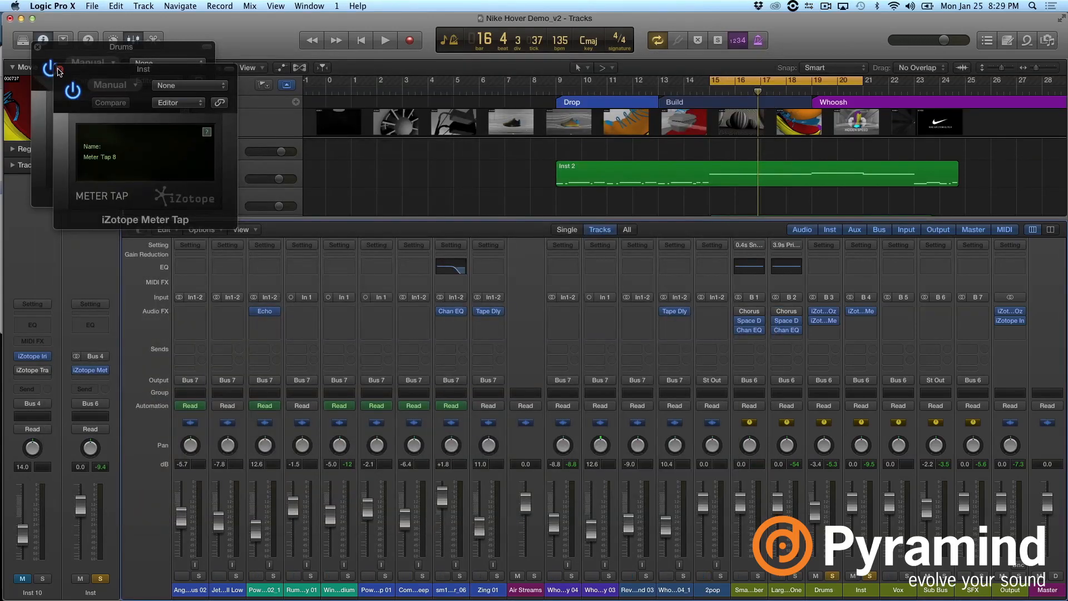
left_click(38, 49)
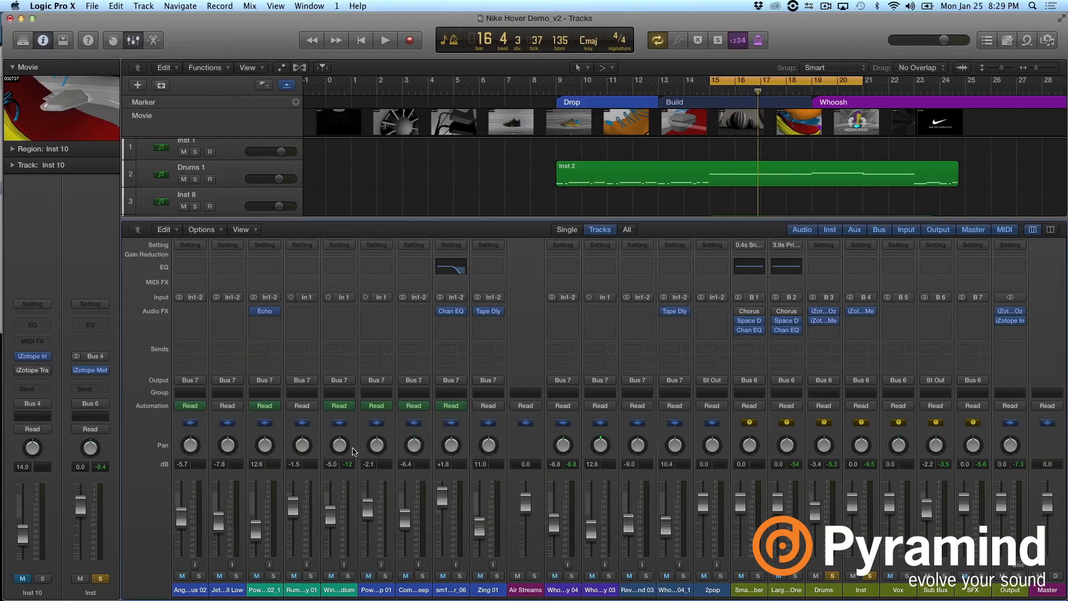